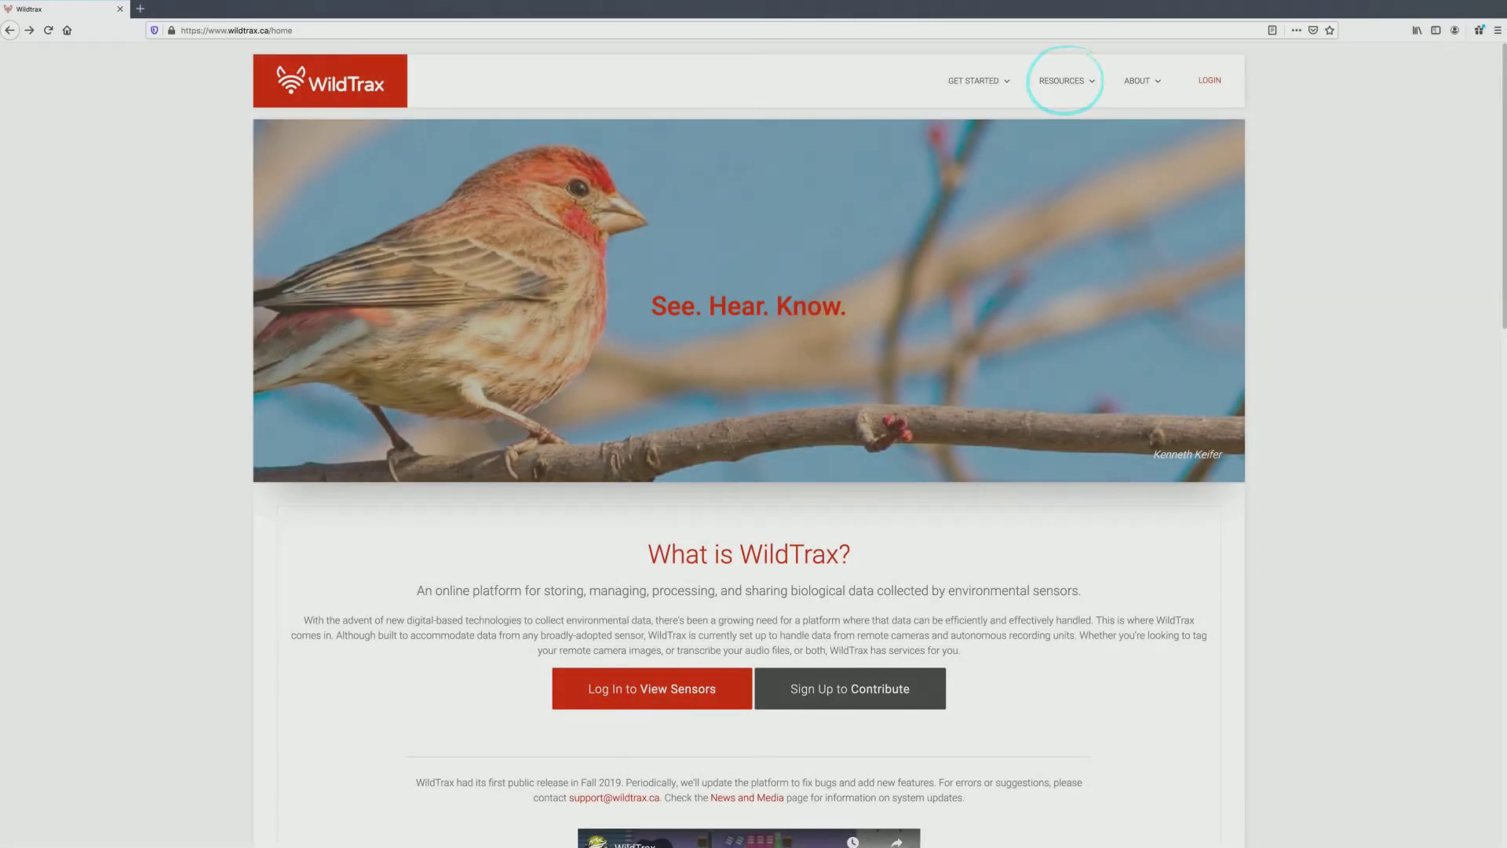
- Visit the Resources > User Guides & Tutorials page, then go to the WildTrax sign-in page
mouse_move(1064, 81)
click(1072, 130)
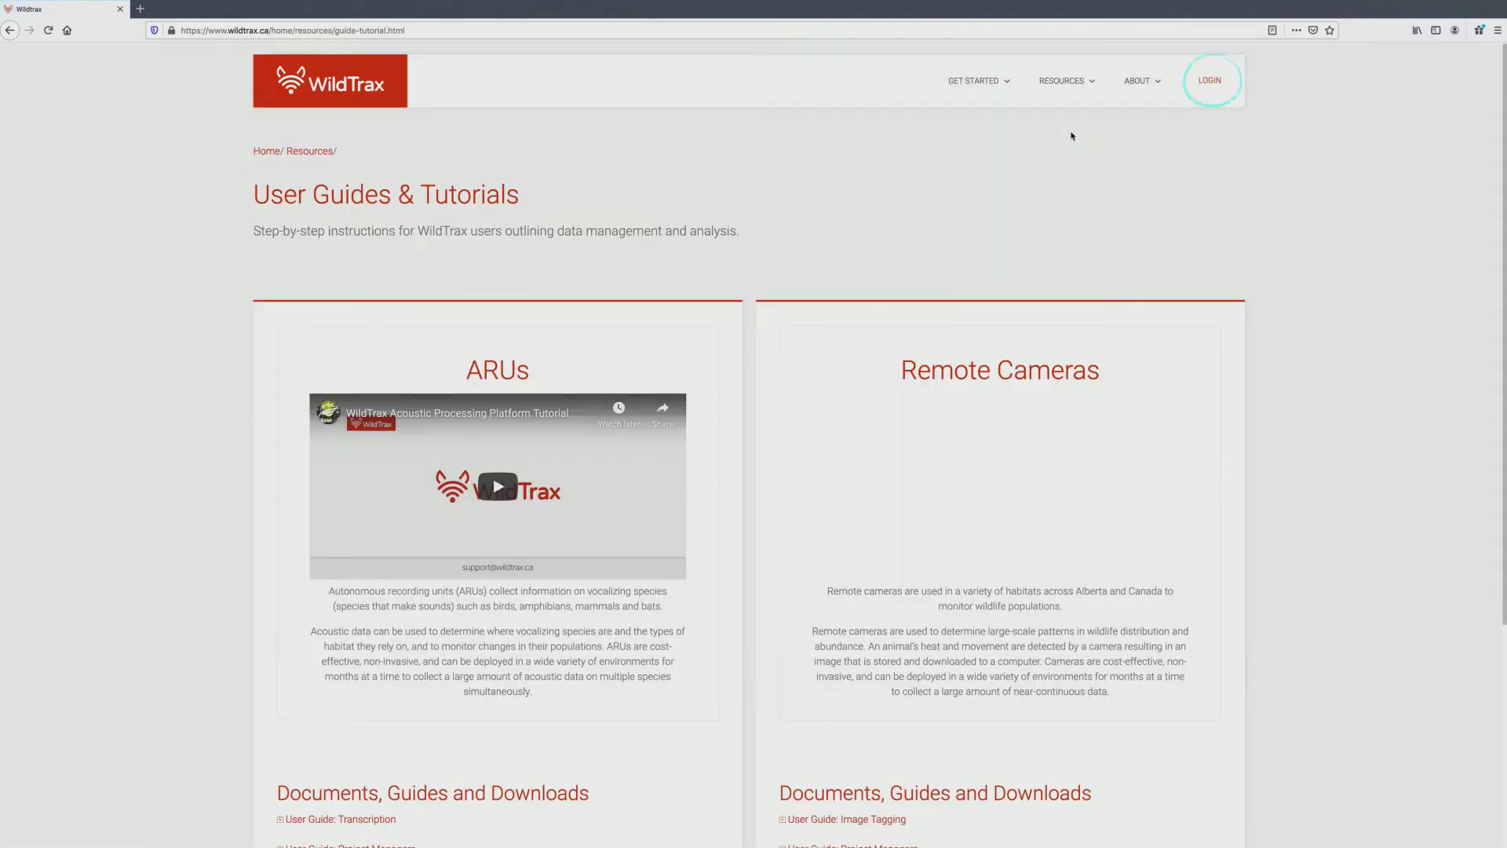
click(1213, 83)
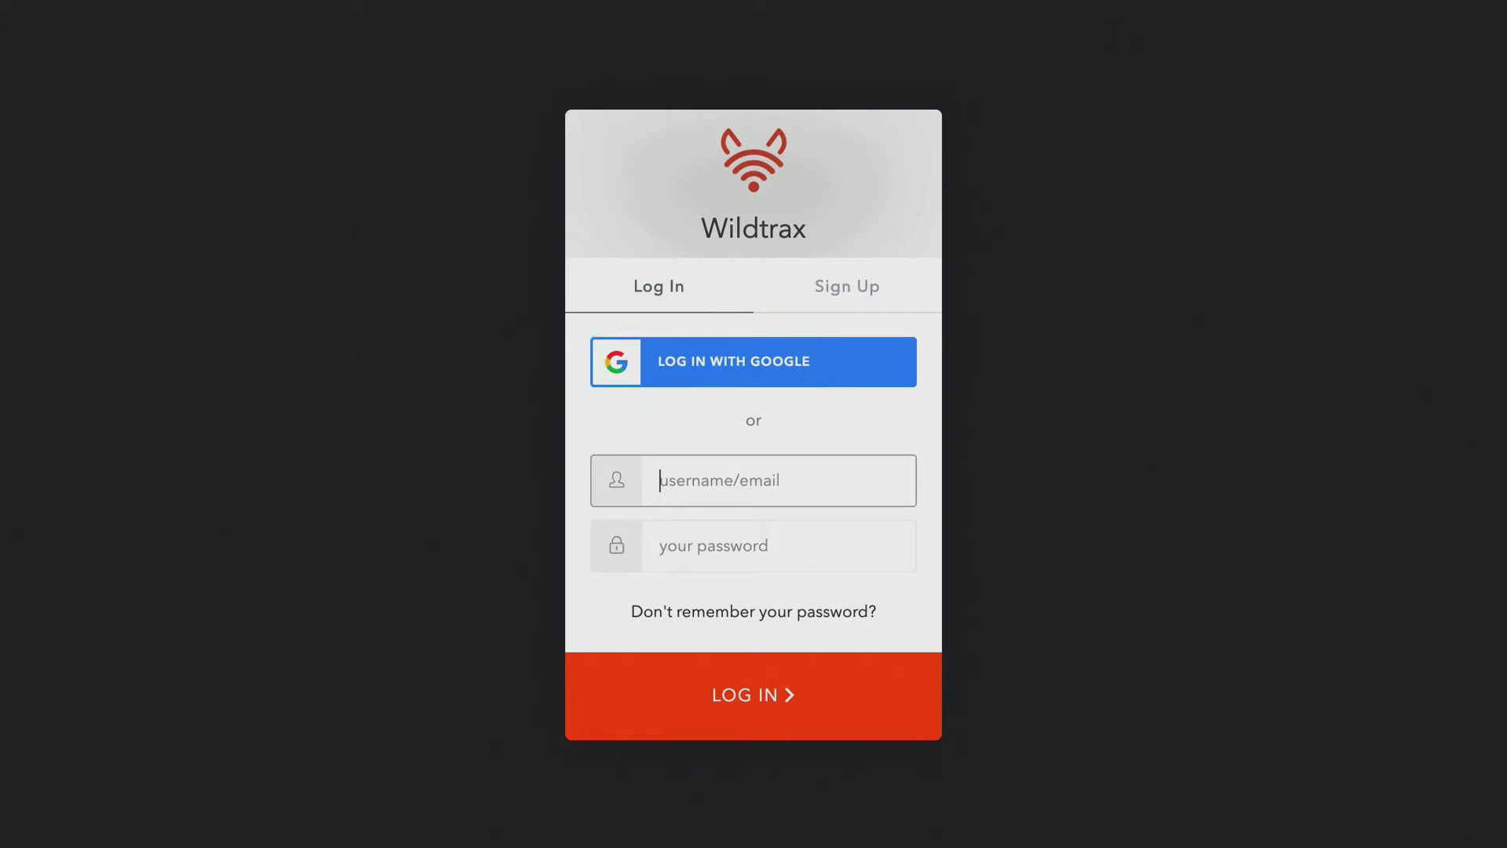
- Sign in to WildTrax with the account username and password
text(•••••••••)
key(Tab)
text(•••••••••)
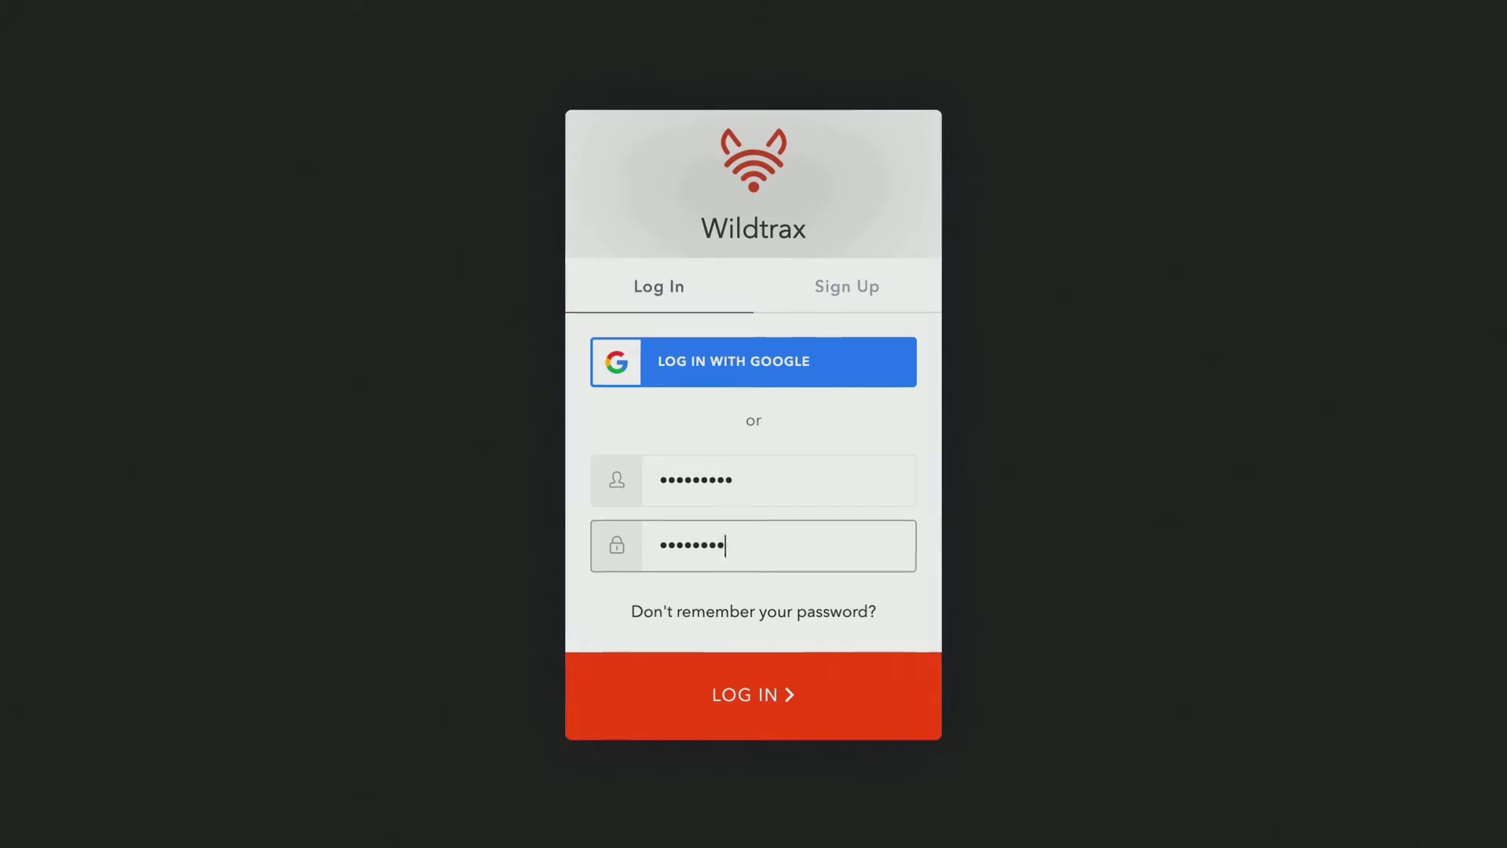
click(753, 667)
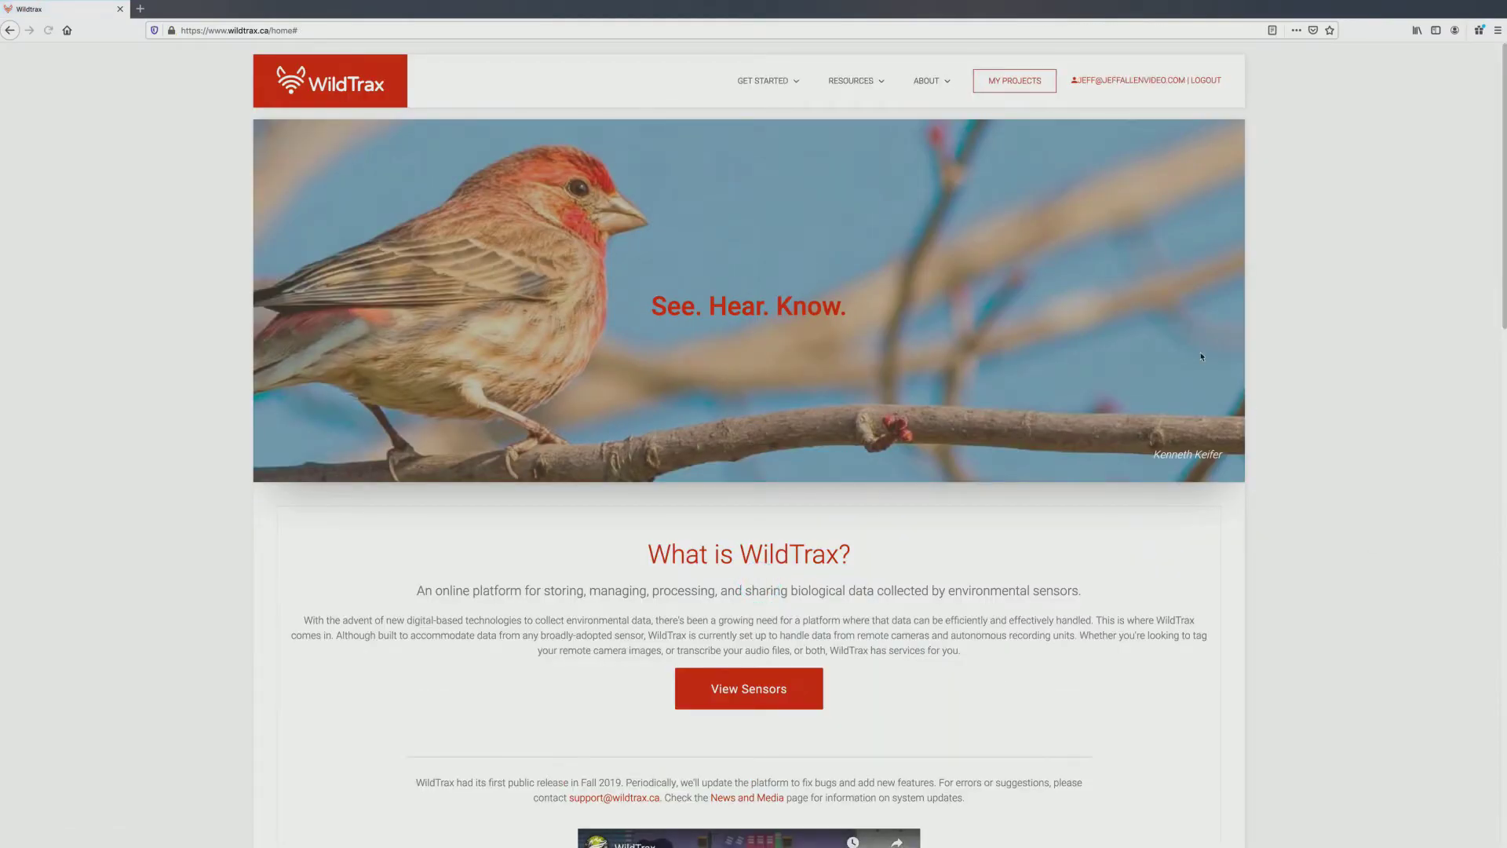
- Filter My Projects' camera projects by the name 'Workshop'
click(1015, 80)
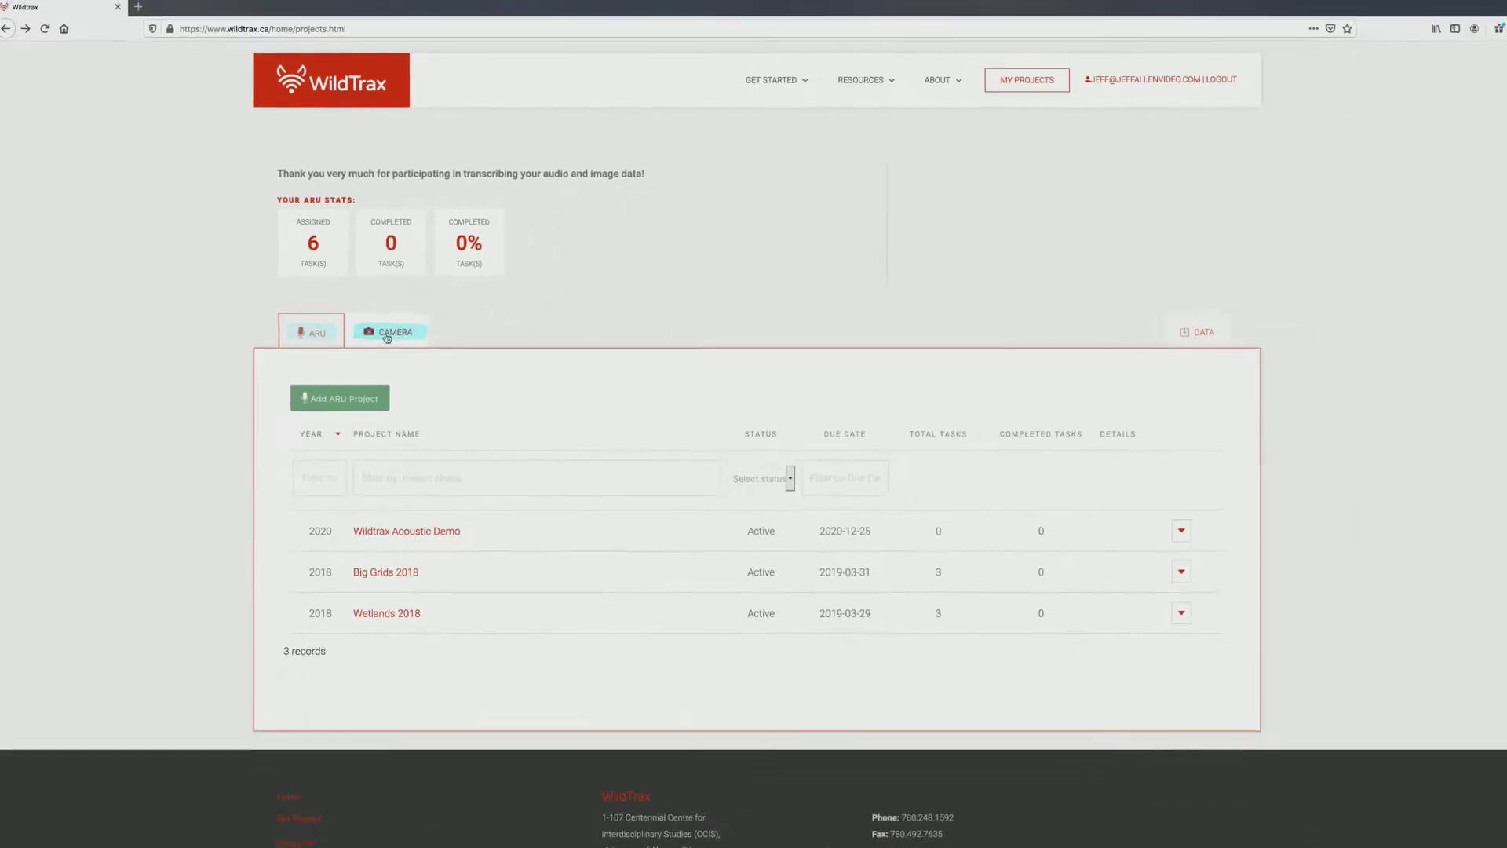
click(384, 333)
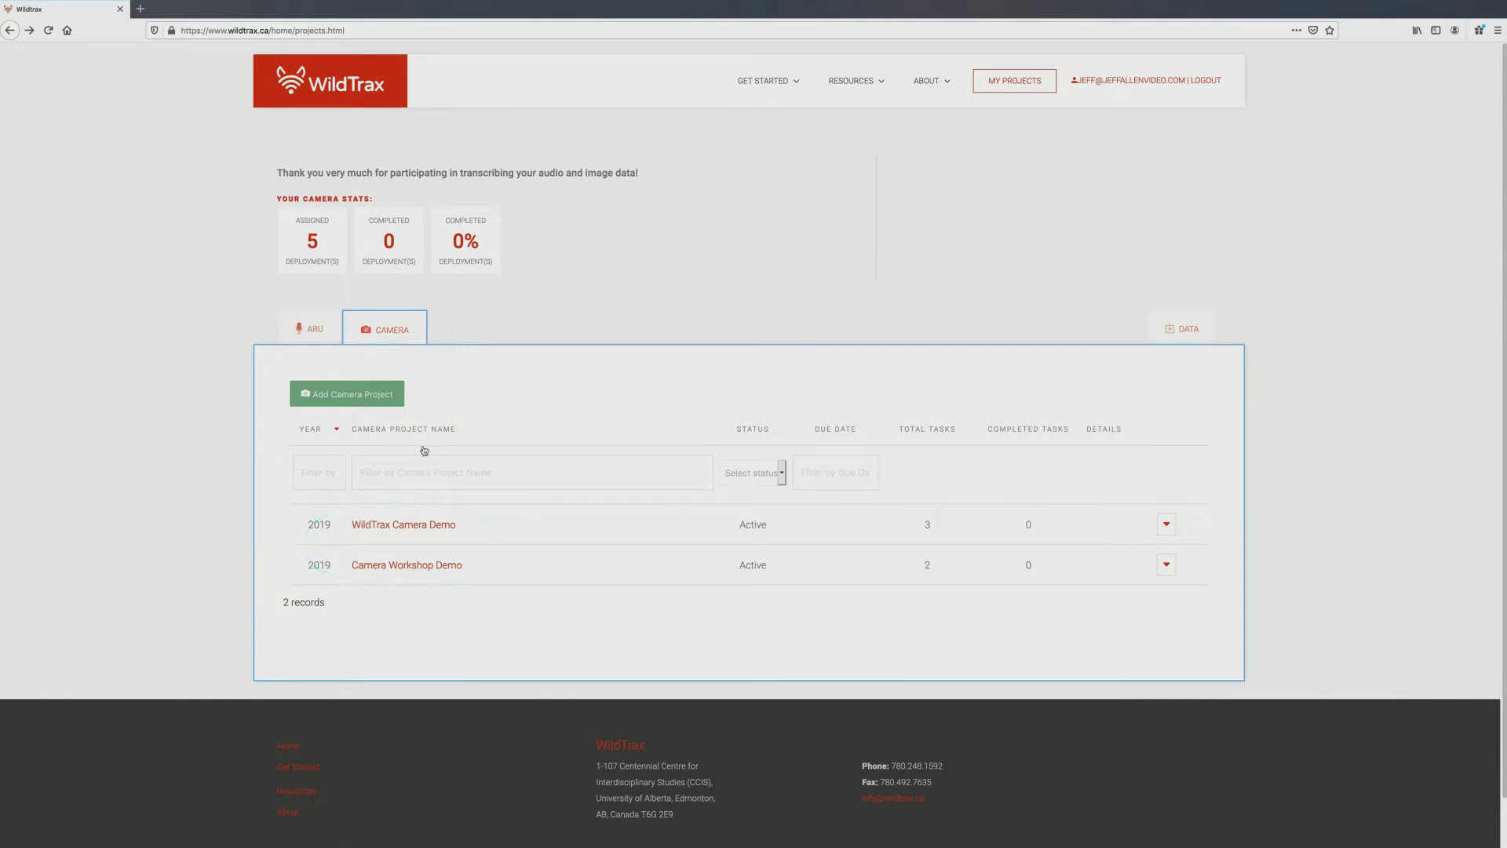
click(409, 469)
text(Workshop)
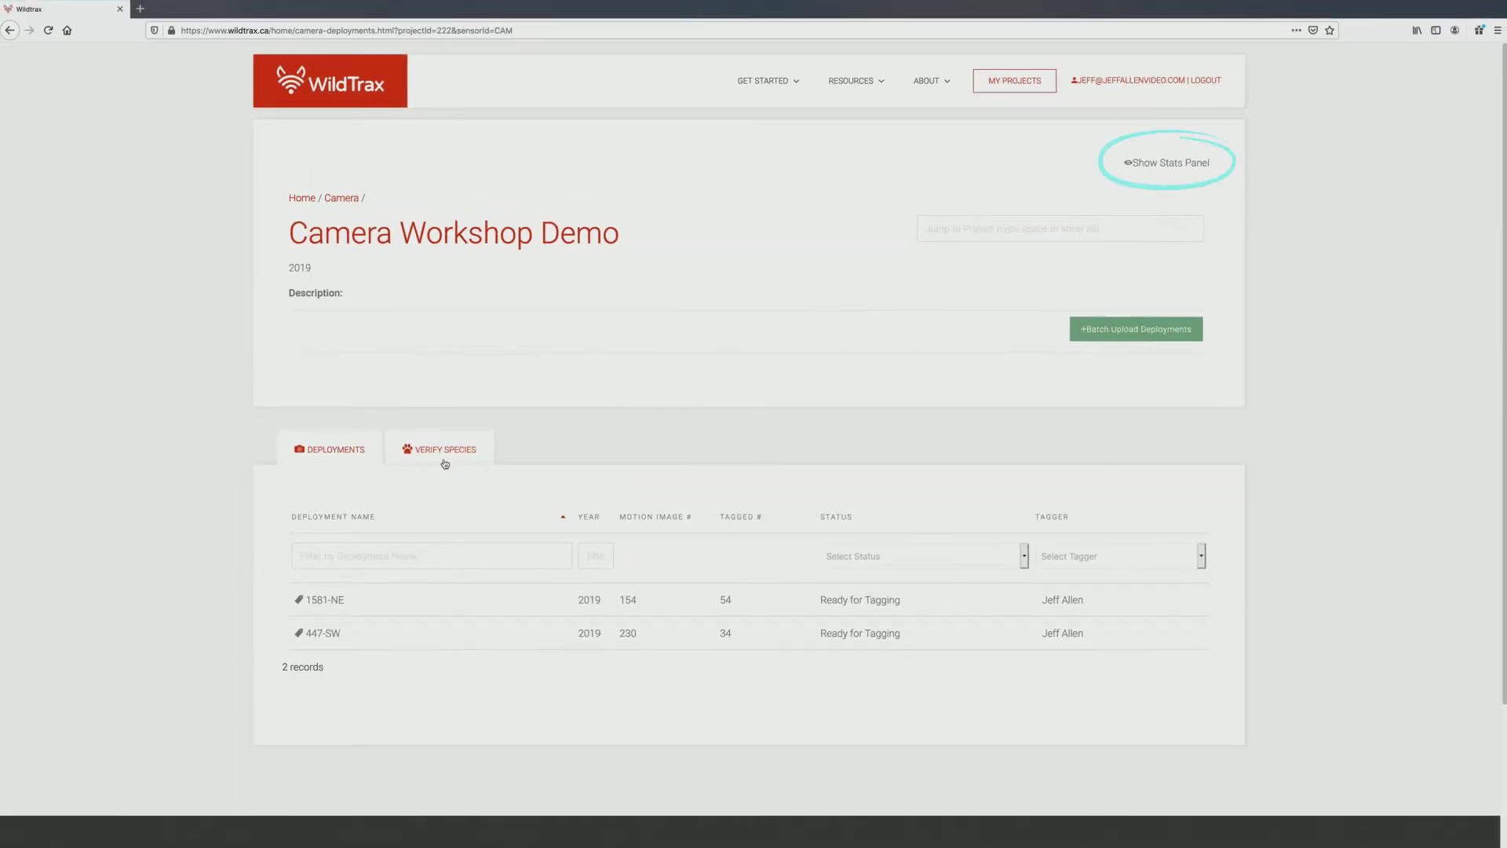
- Review the Camera Workshop Demo stats panel, then hide it again
click(1144, 170)
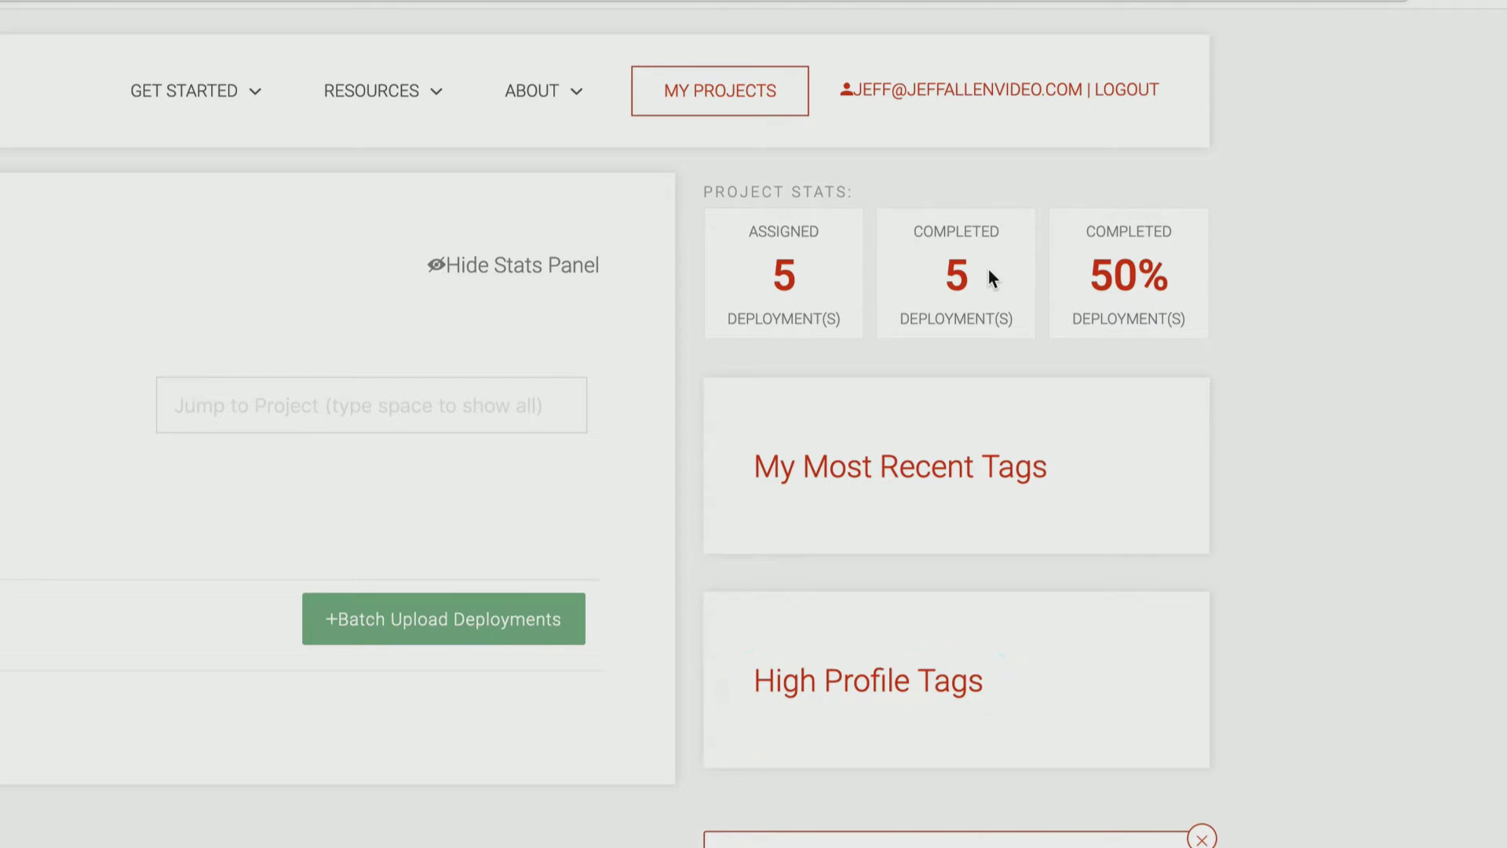
click(545, 272)
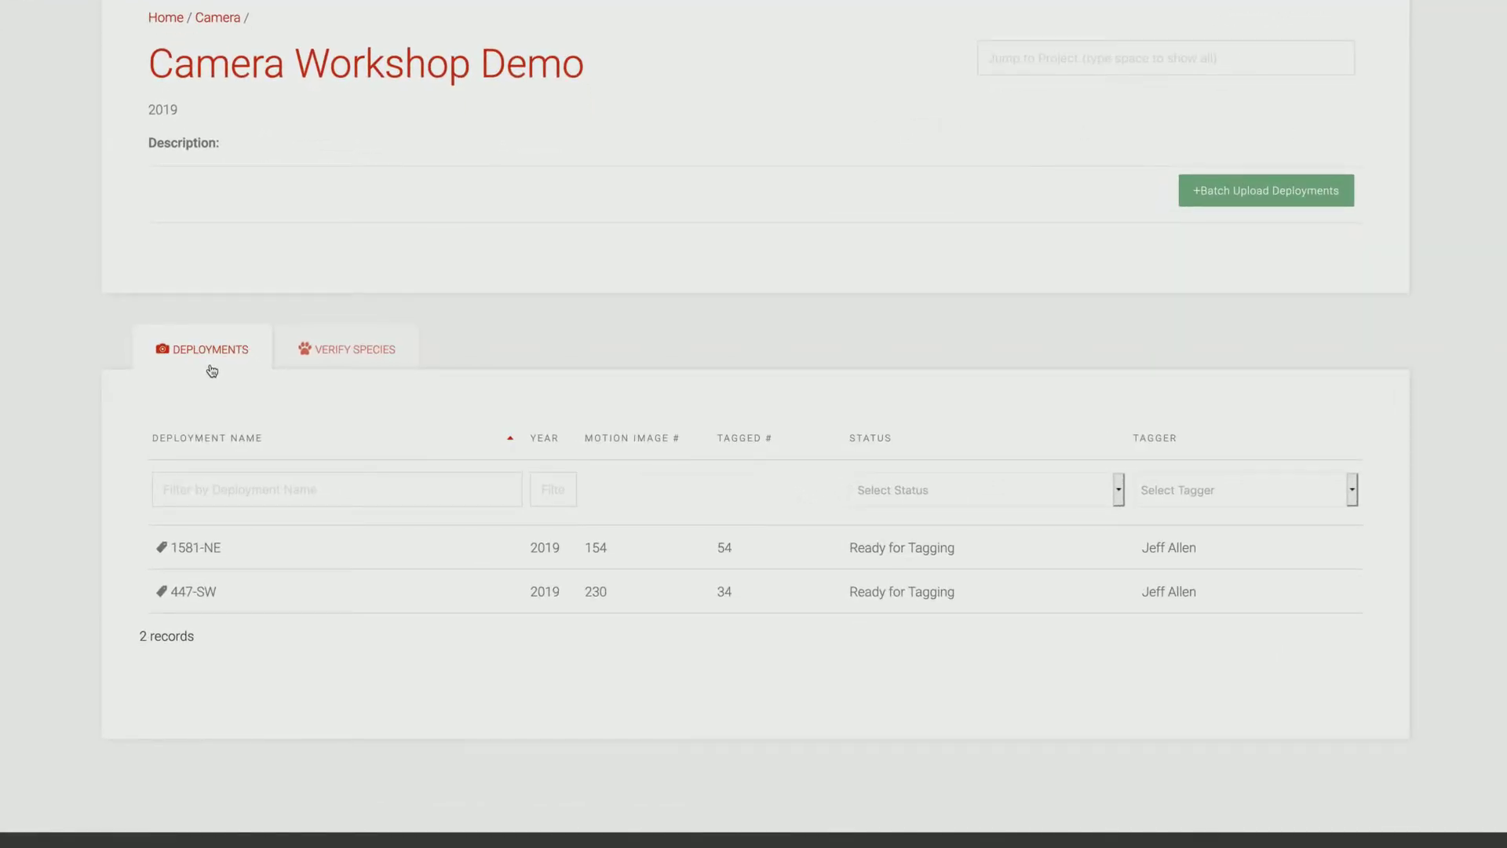
- Filter deployments by 'sW' and open 447-SW for image tagging
click(203, 488)
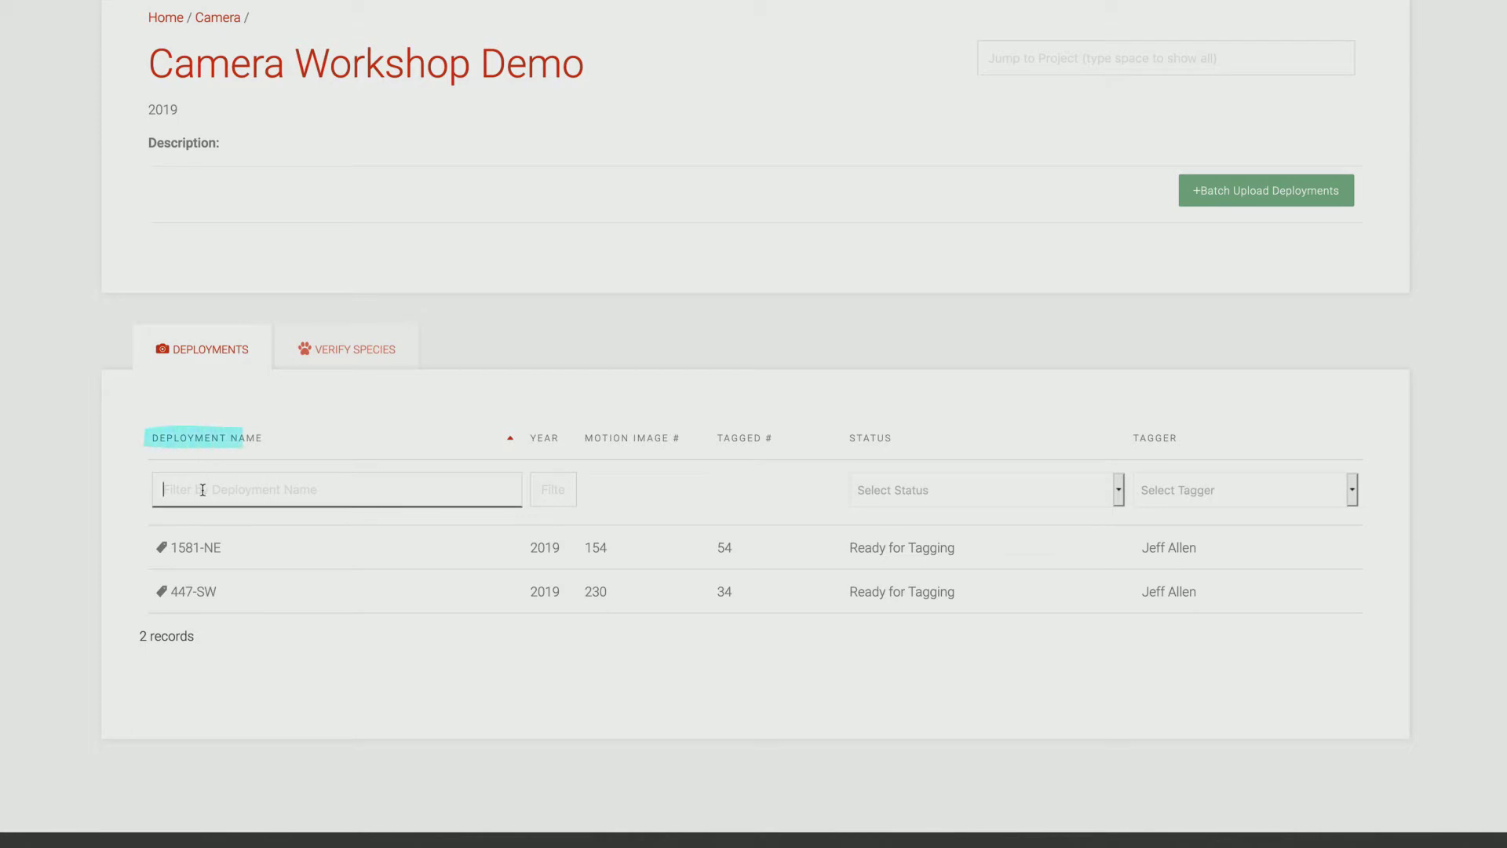
text(sW)
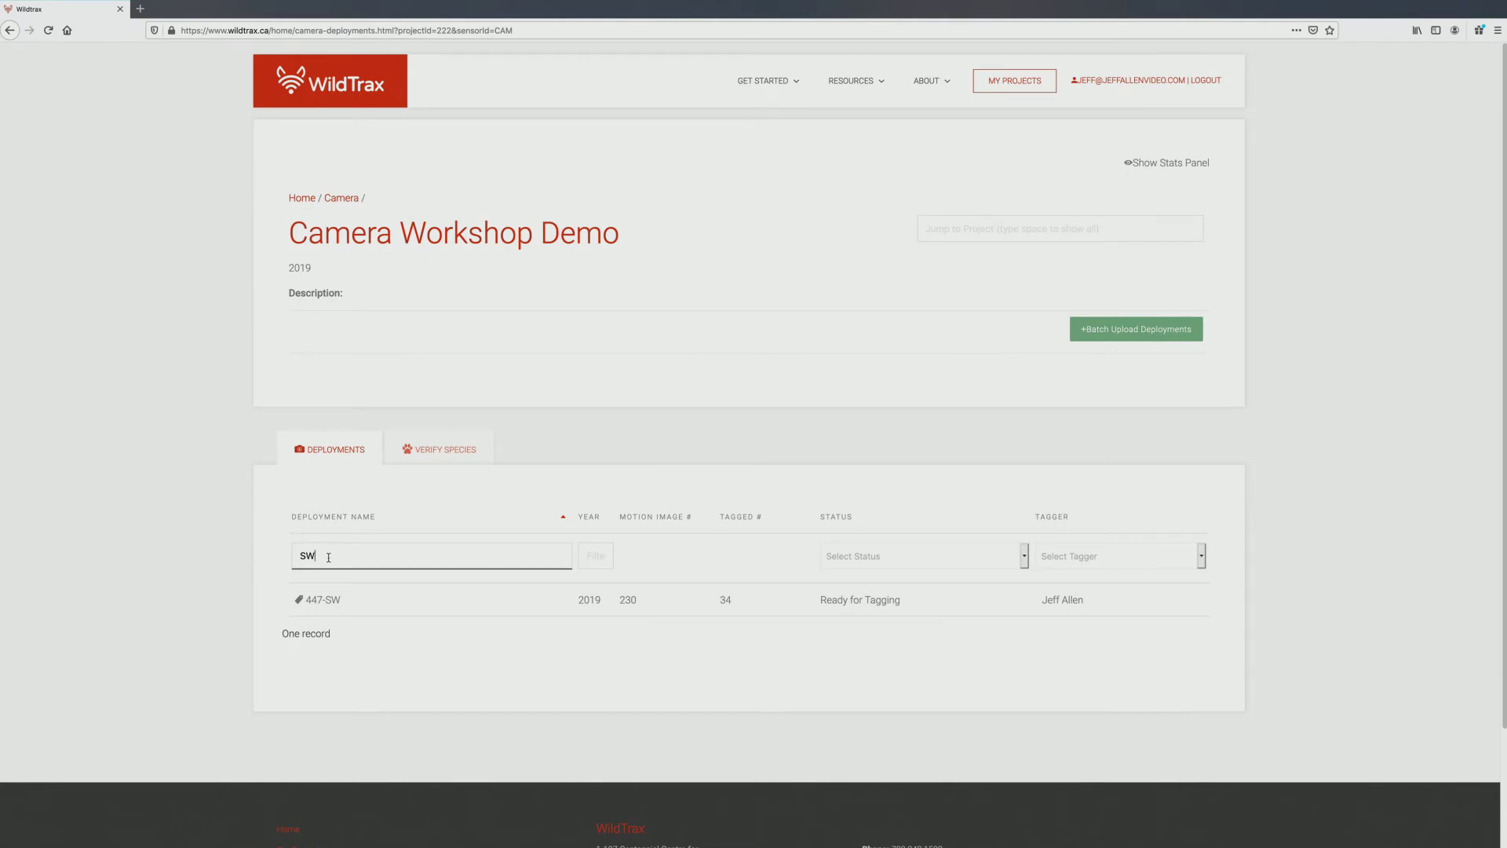
click(324, 600)
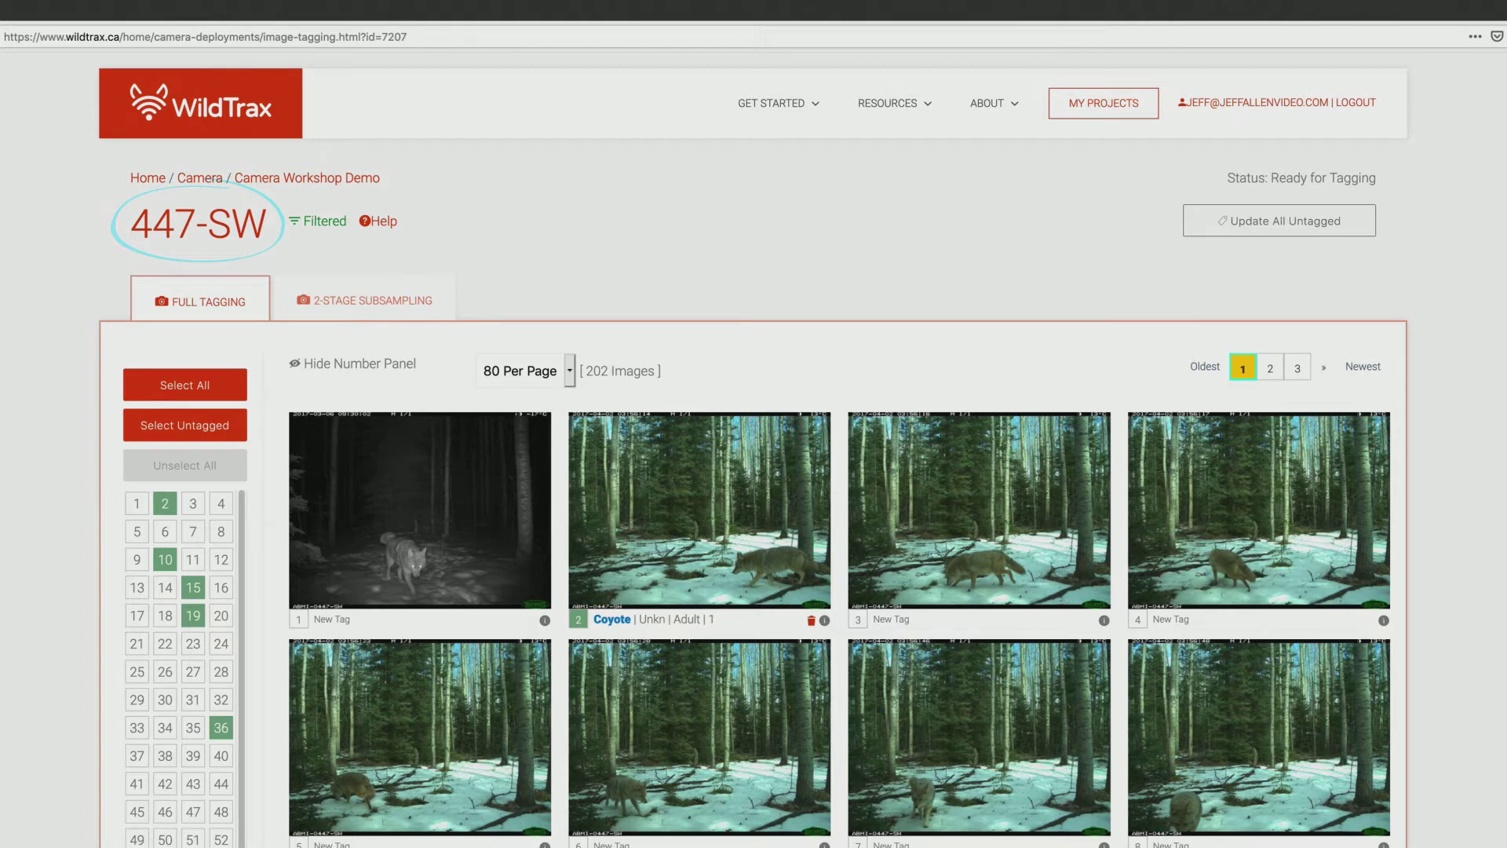
click(316, 224)
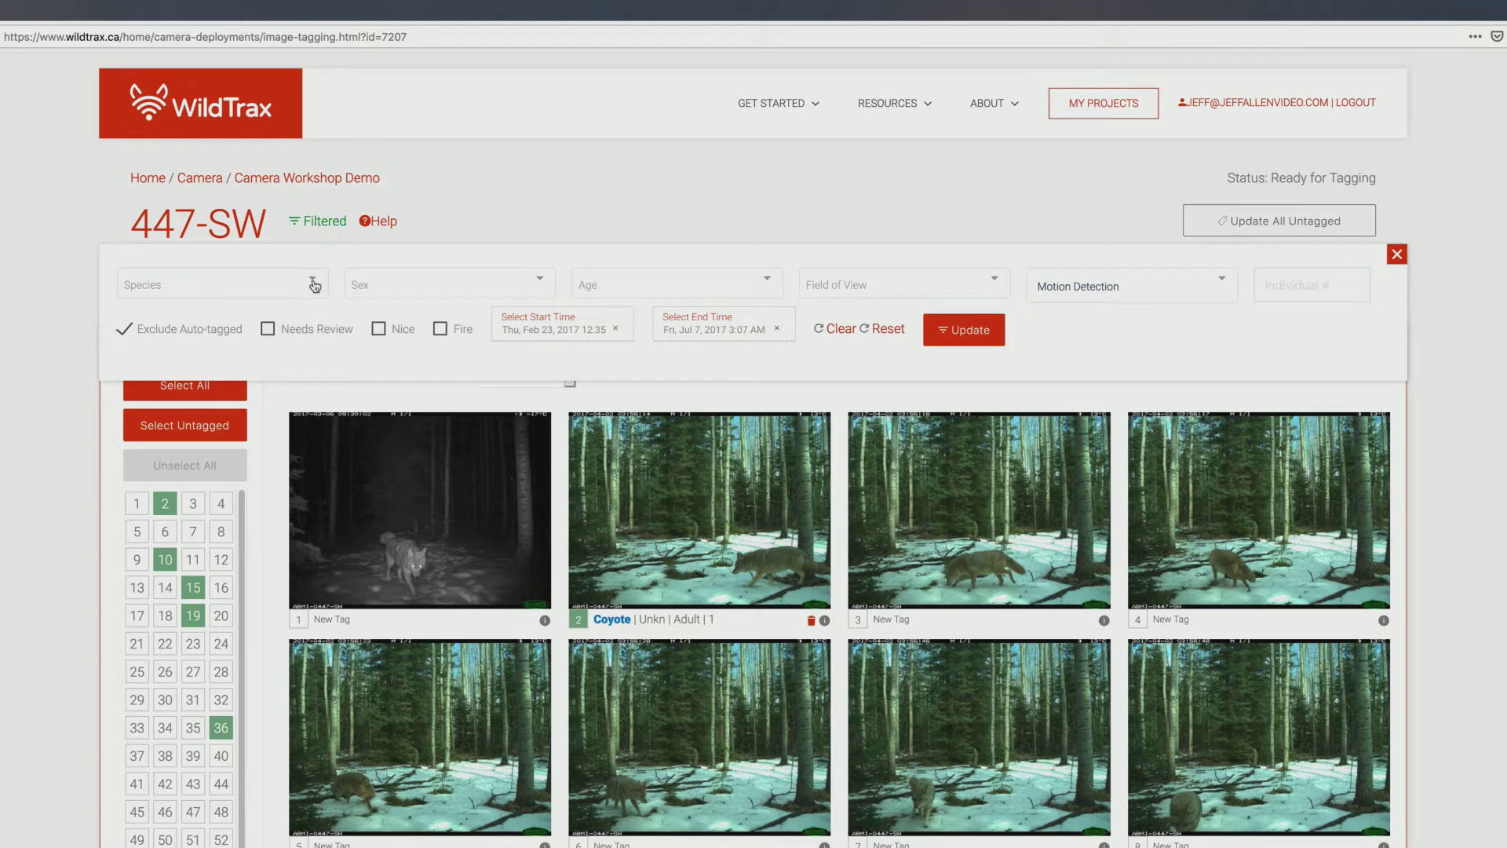
click(314, 284)
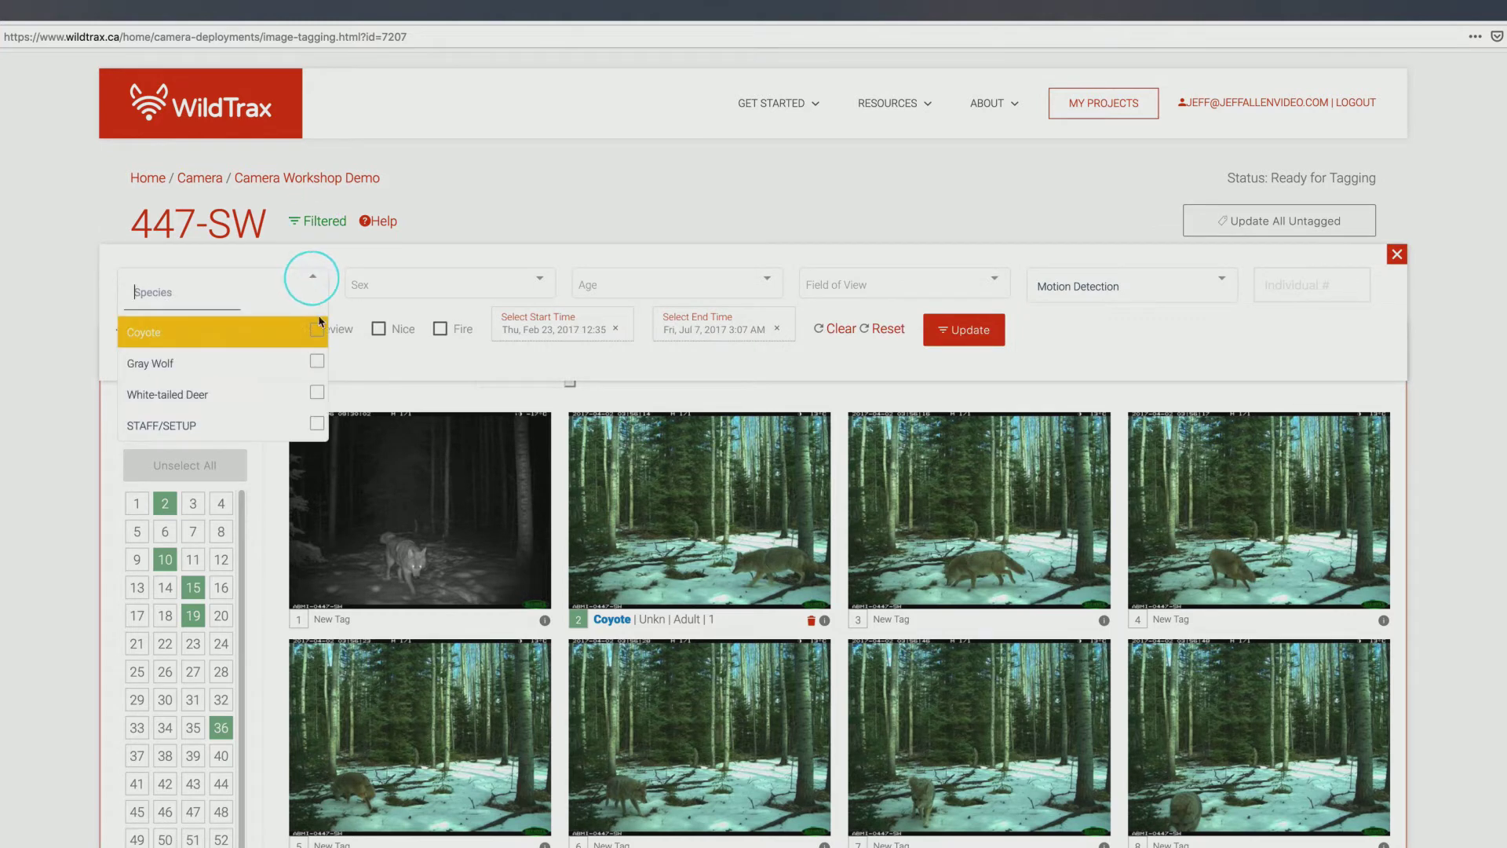
click(317, 330)
click(314, 284)
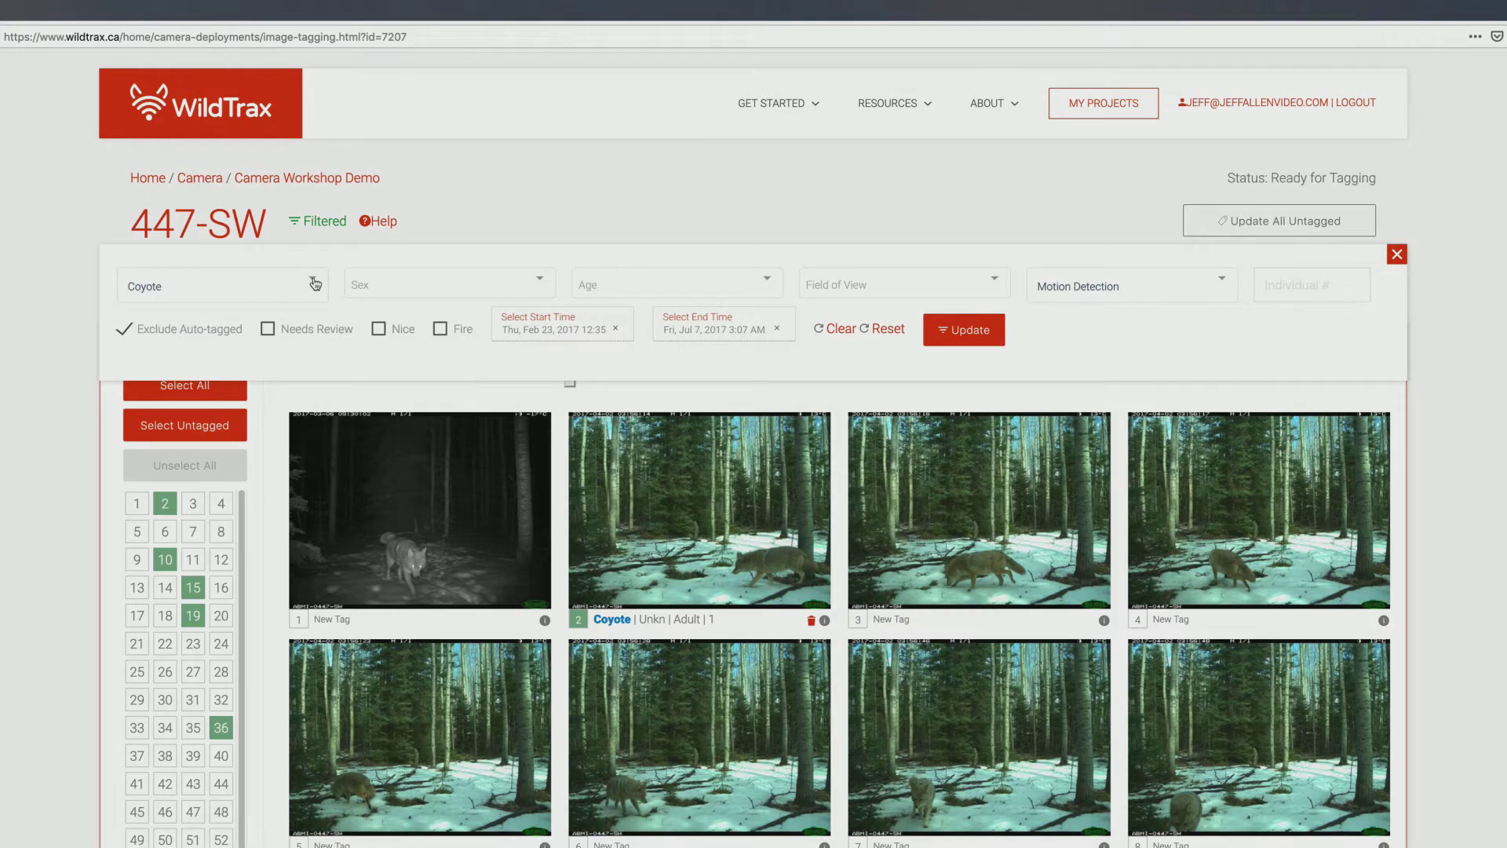
click(562, 329)
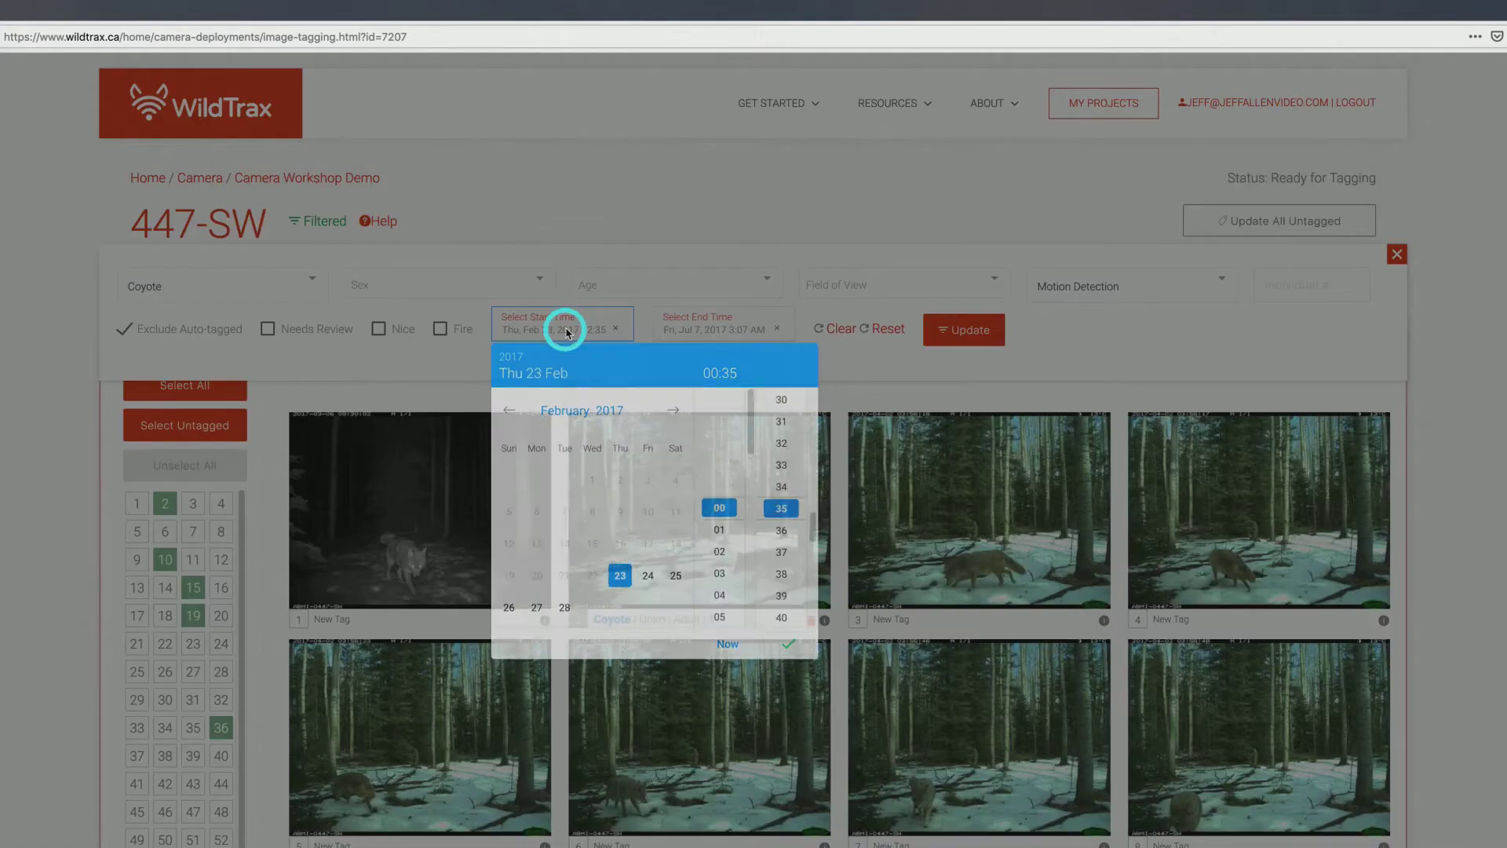
click(789, 648)
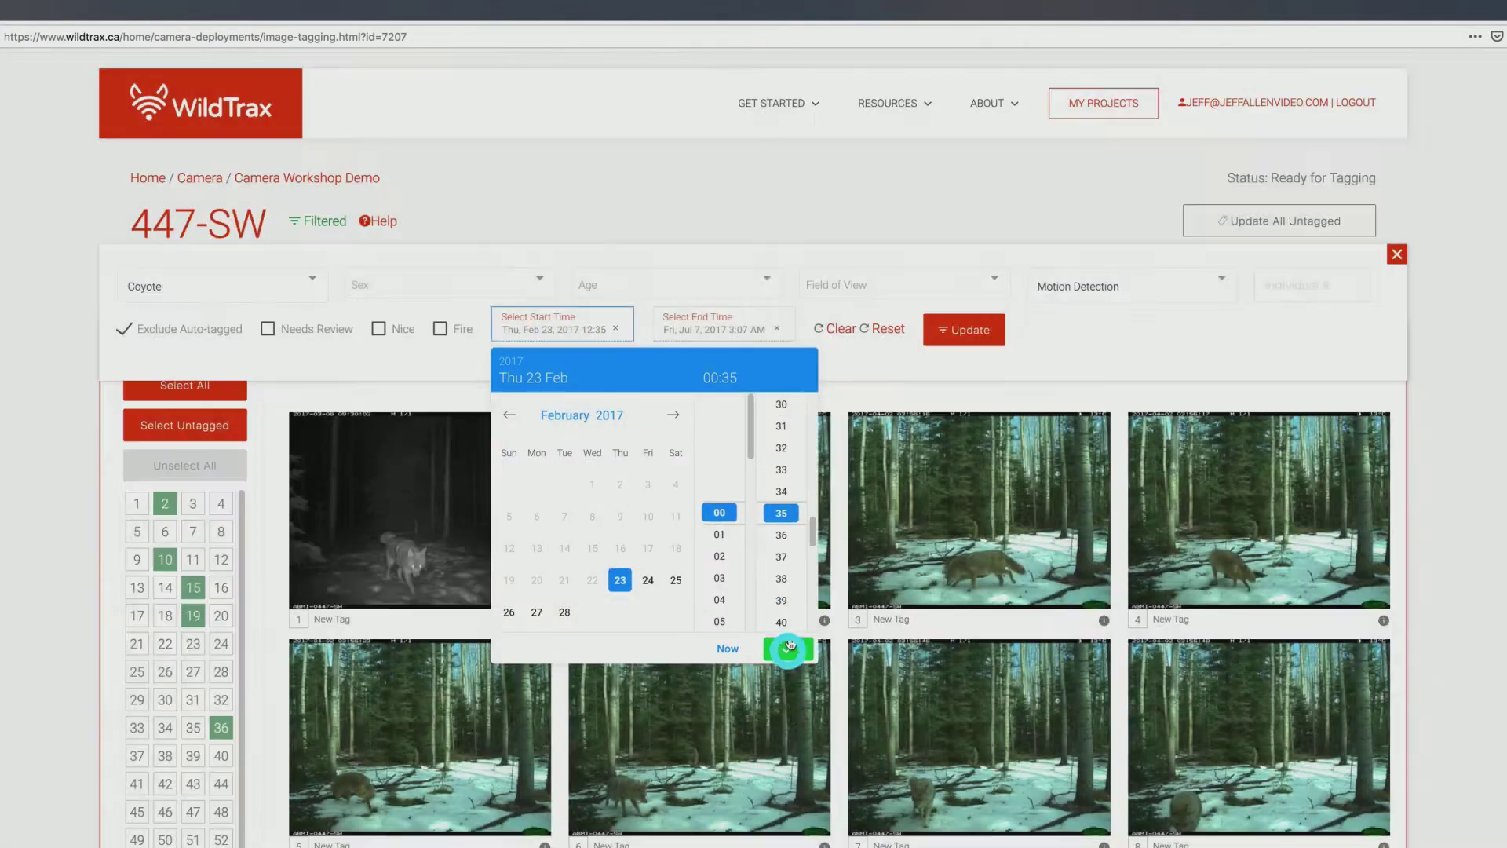
click(746, 328)
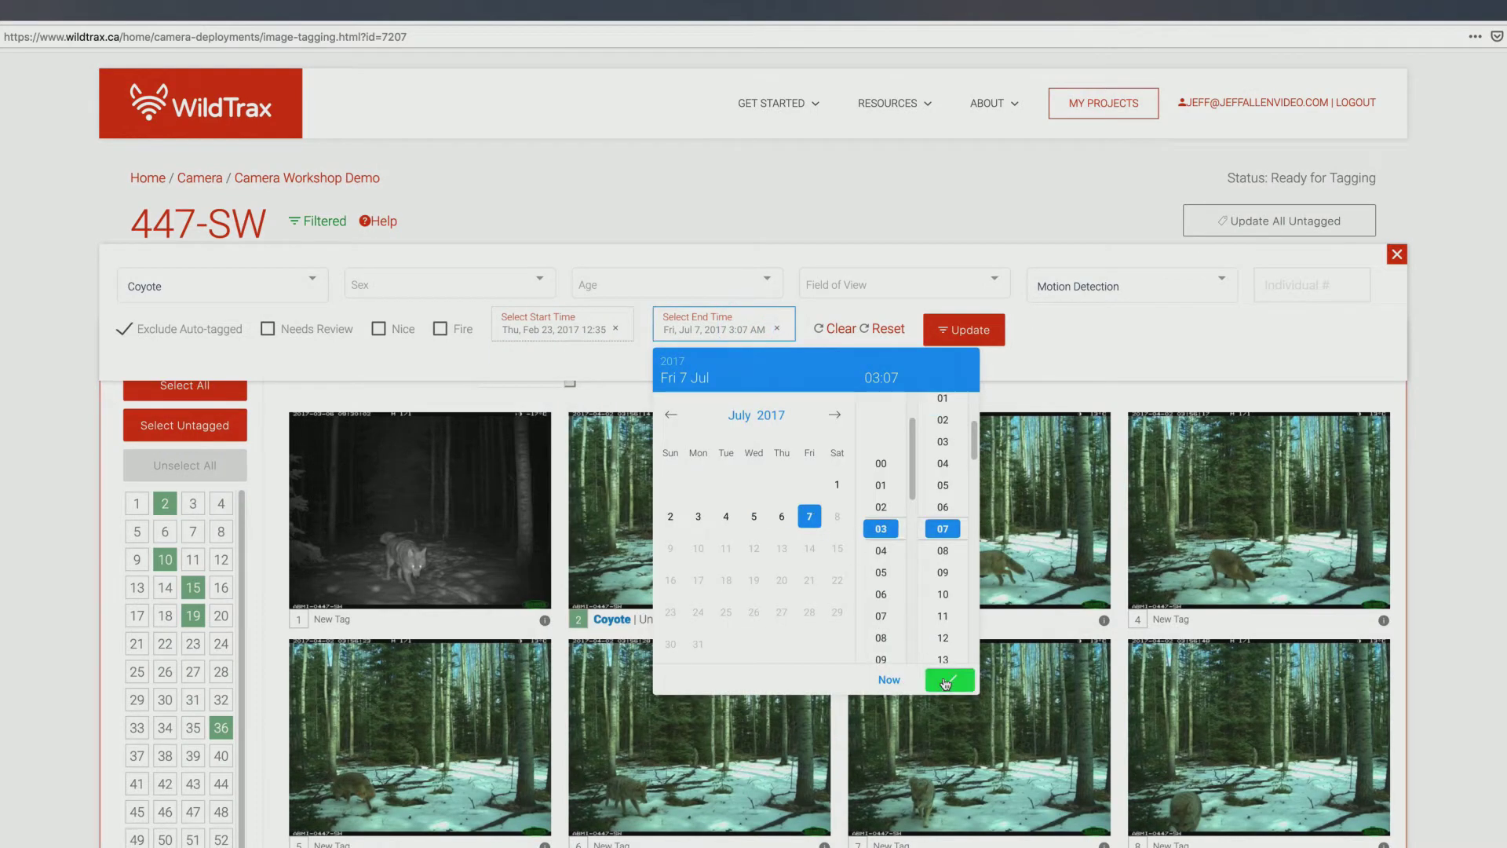
click(950, 678)
click(936, 333)
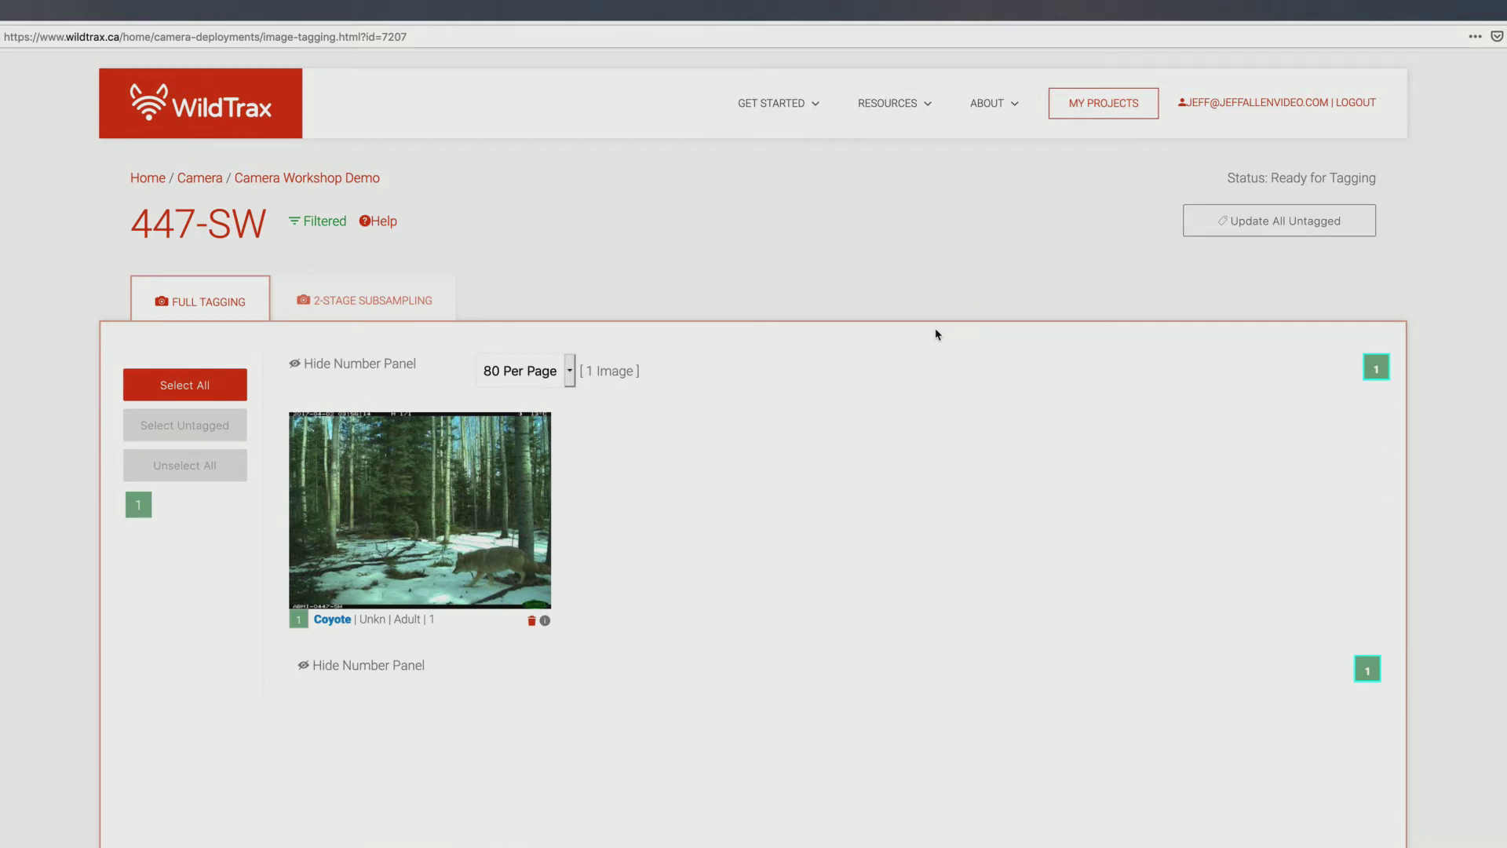
click(318, 221)
click(891, 329)
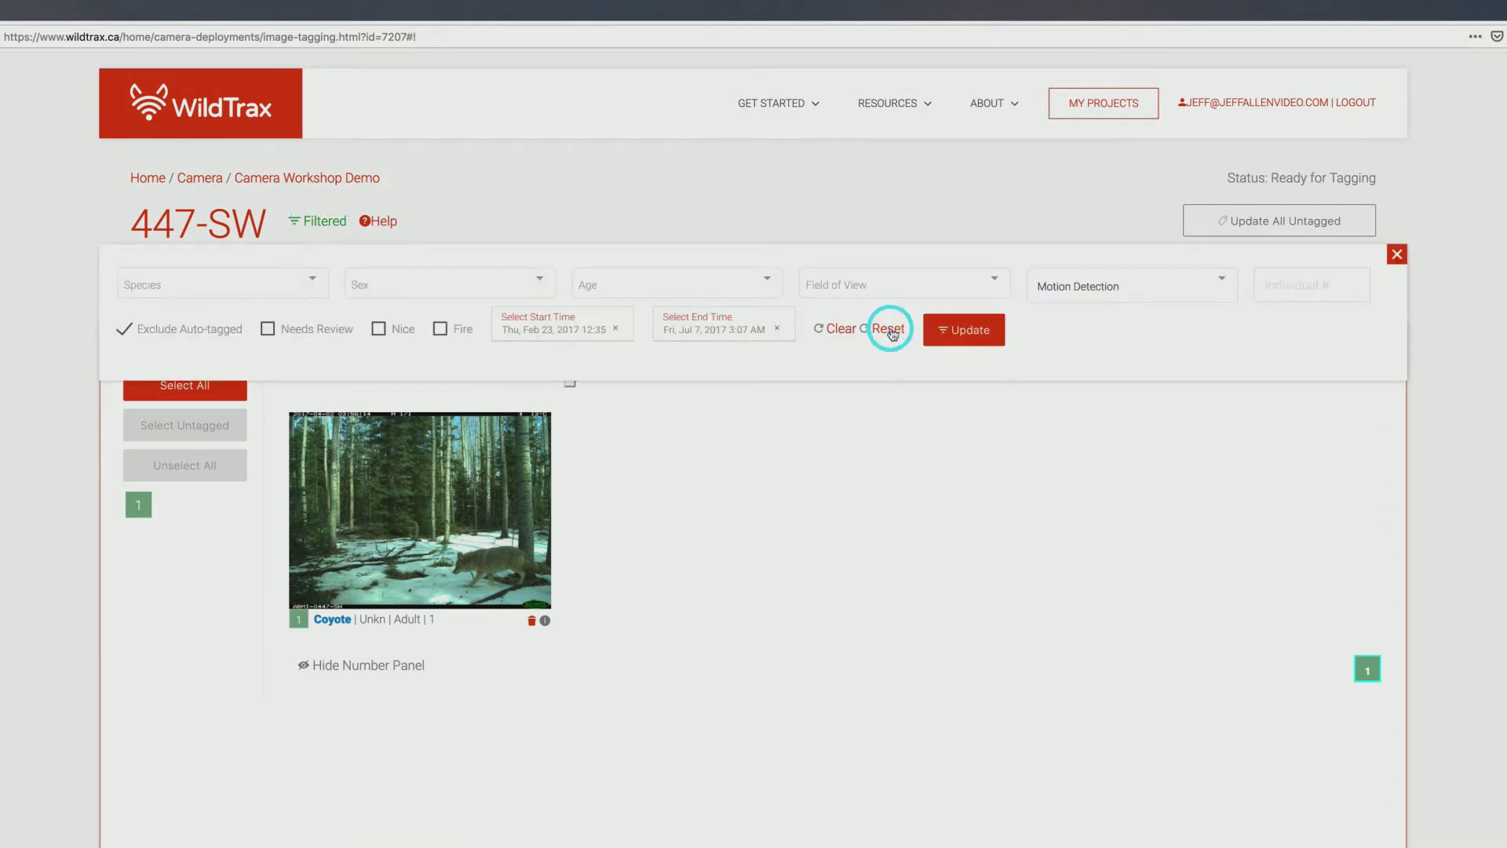
click(965, 331)
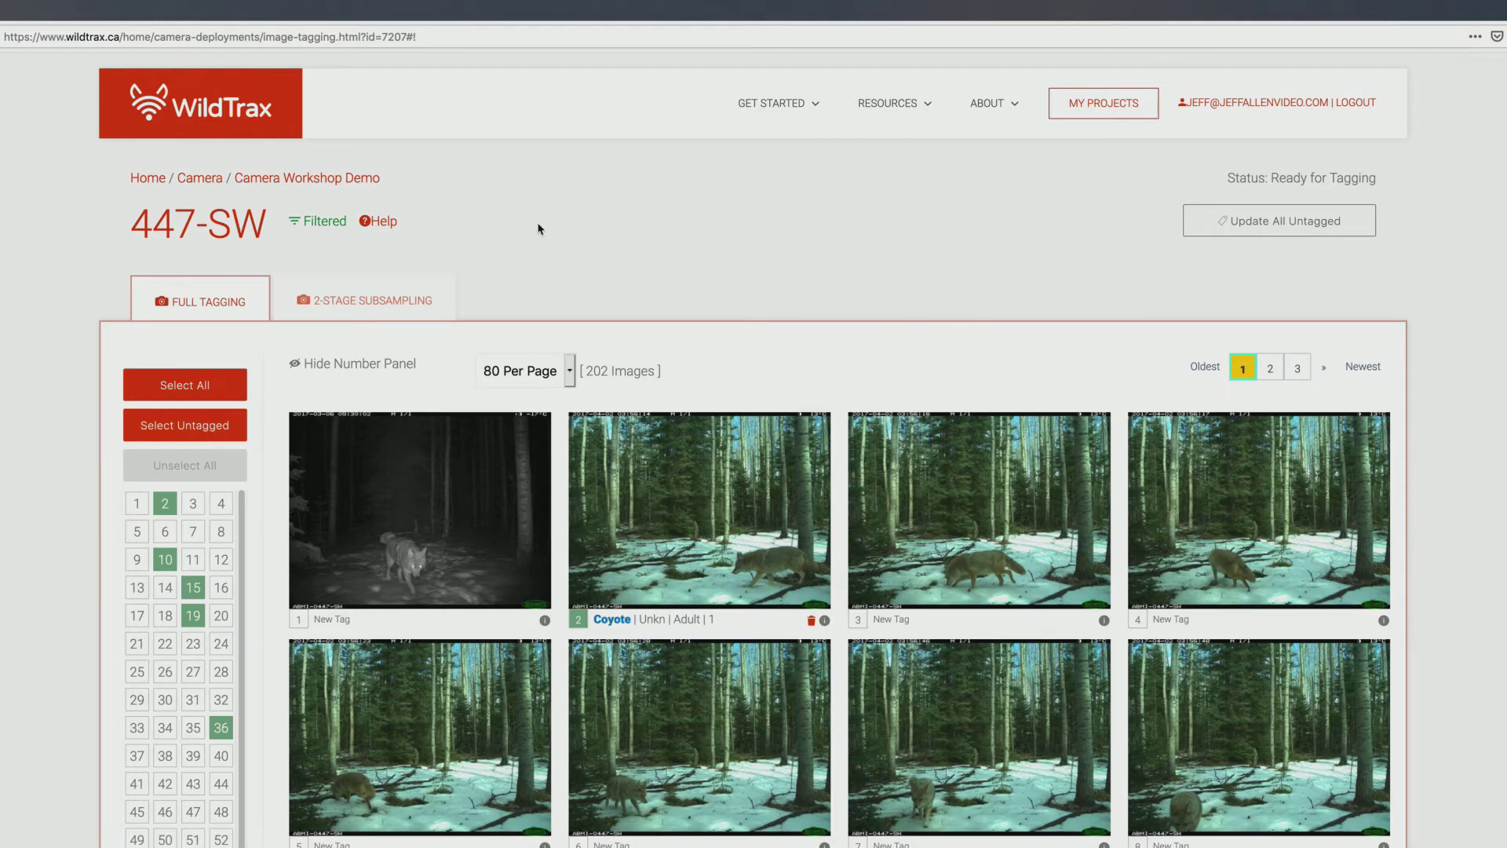
- Check the tagging help, then view 447-SW's 92 images under 2-Stage Subsampling
click(381, 222)
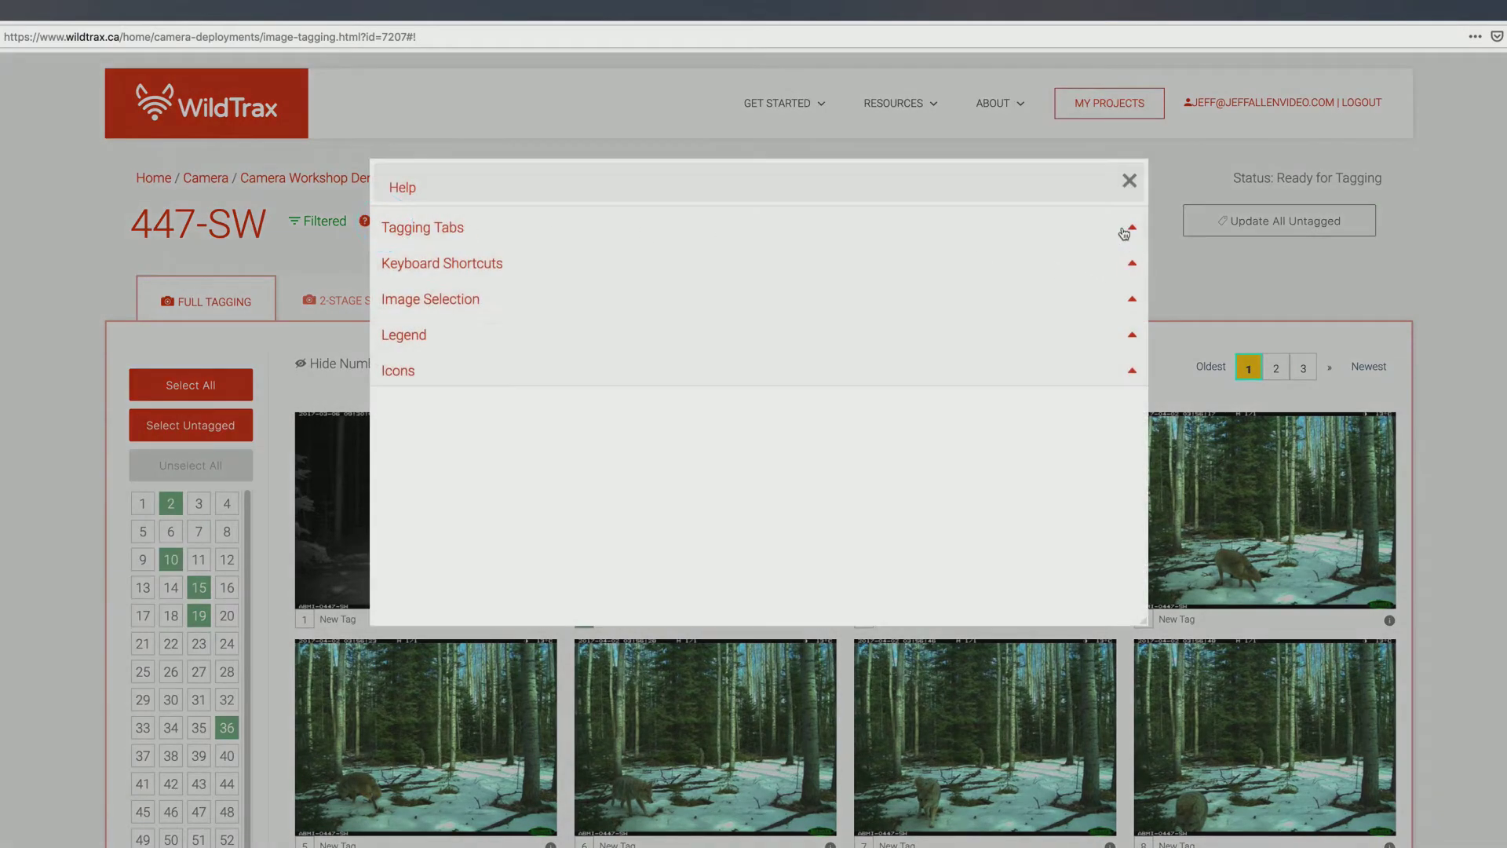
click(1129, 182)
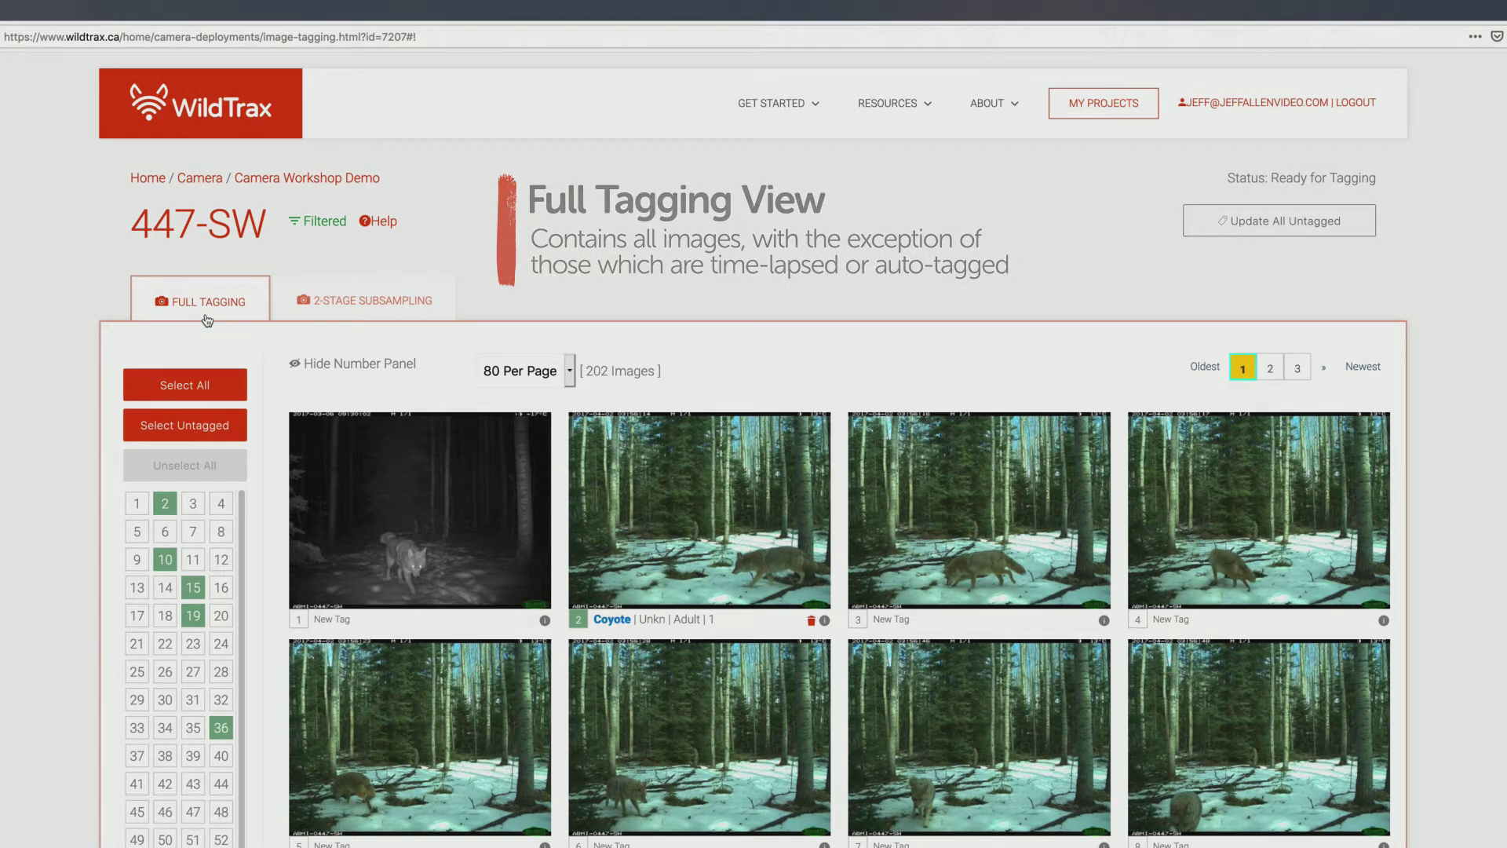
click(355, 317)
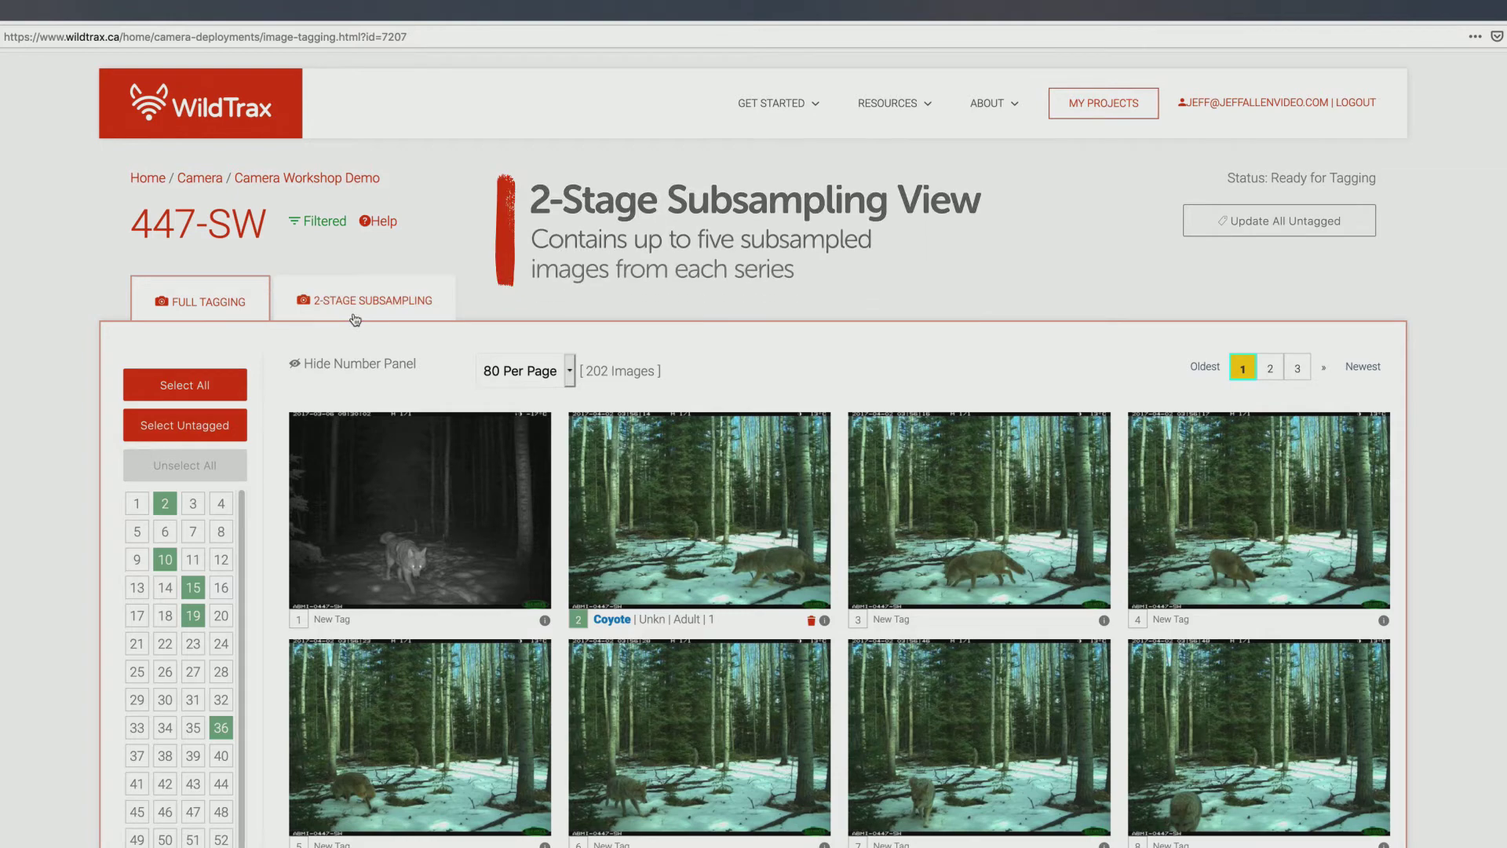
click(355, 317)
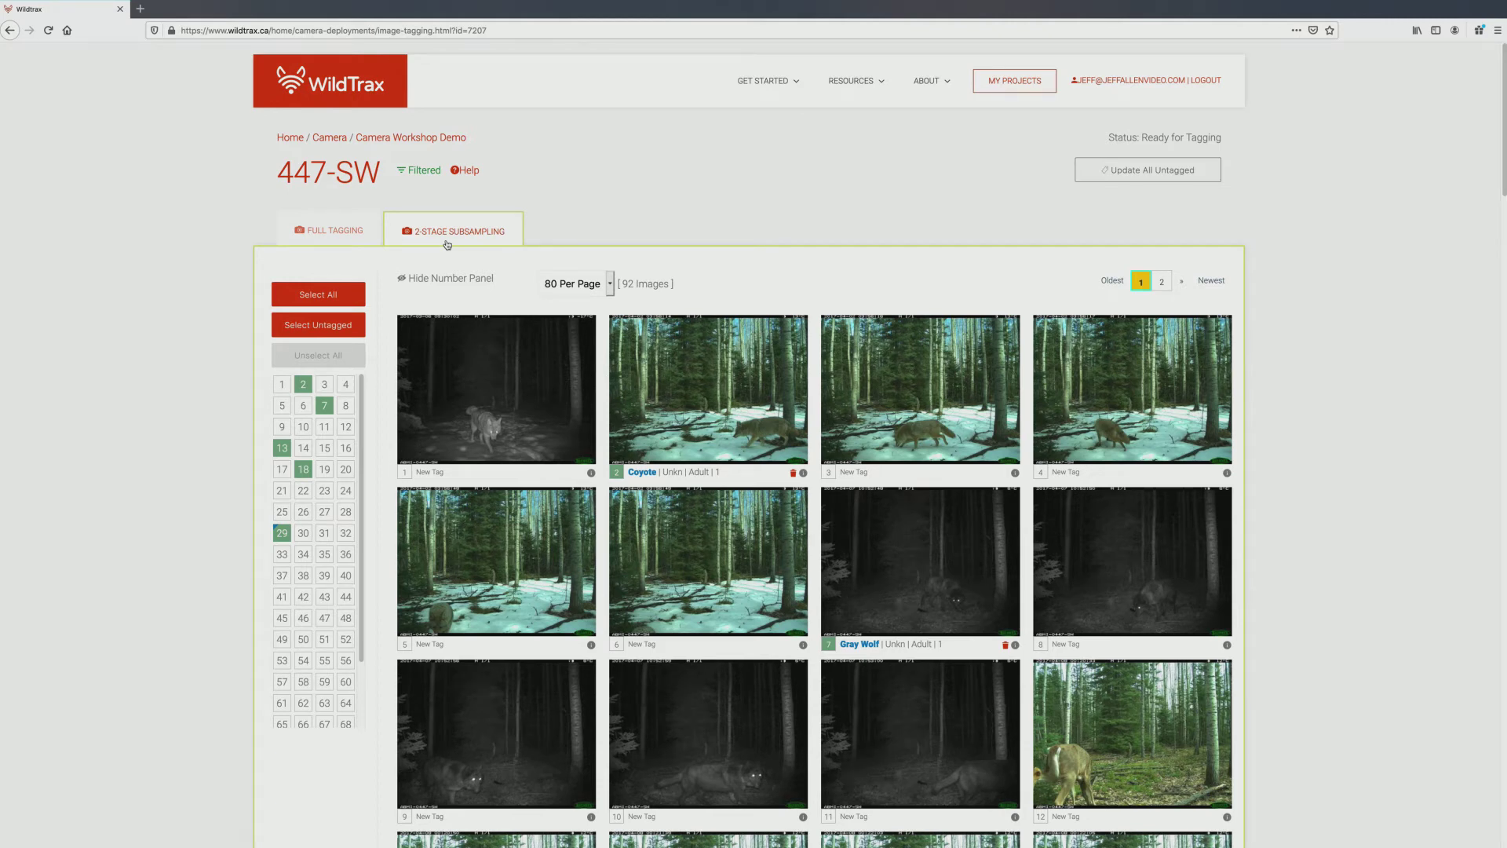
- Return to Full Tagging at 80 images per page and select image 13 on page two
click(331, 242)
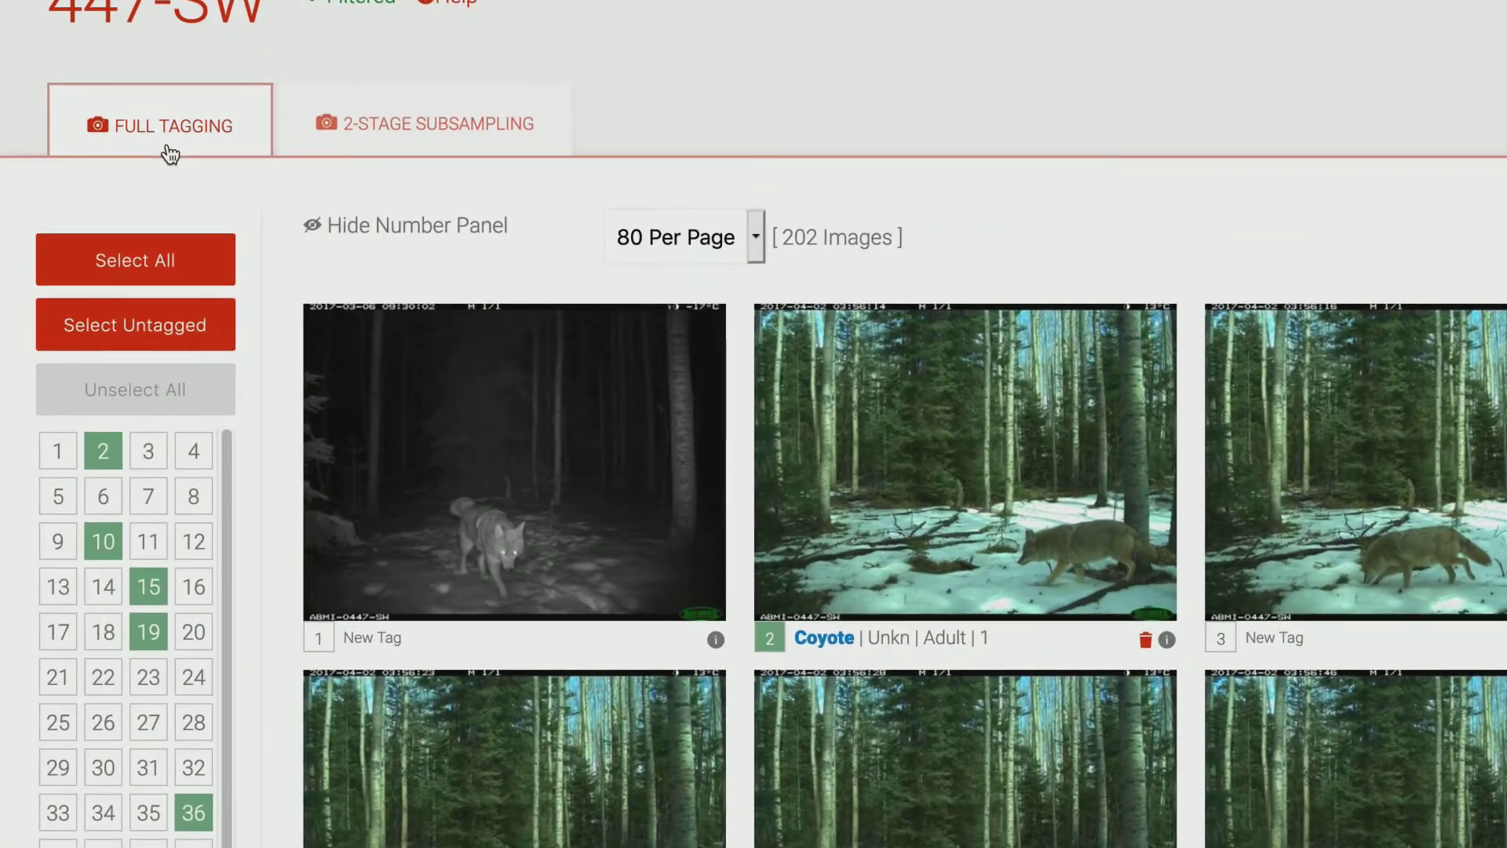
click(758, 238)
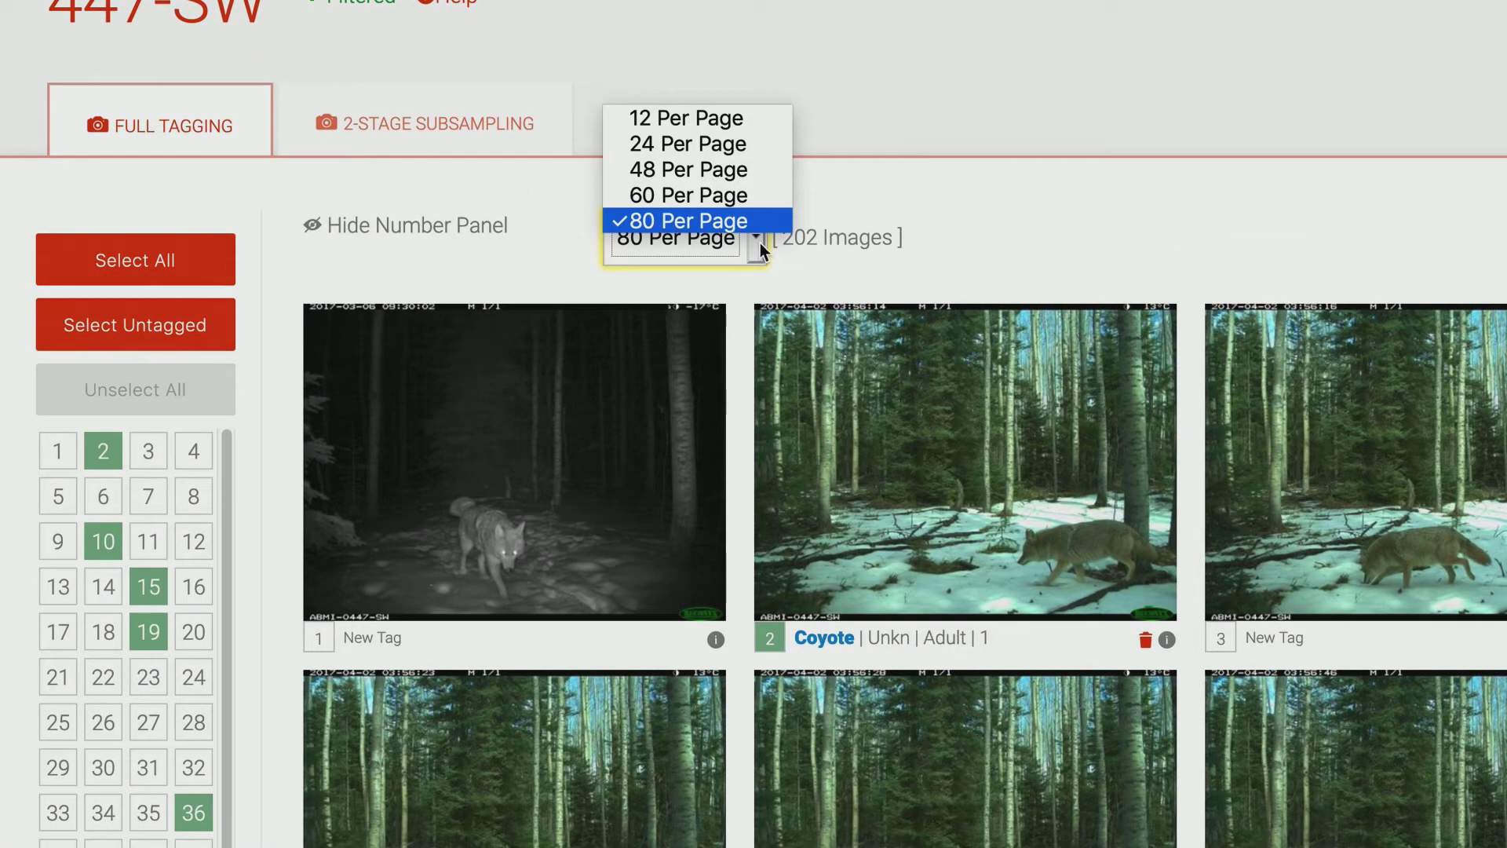
click(751, 220)
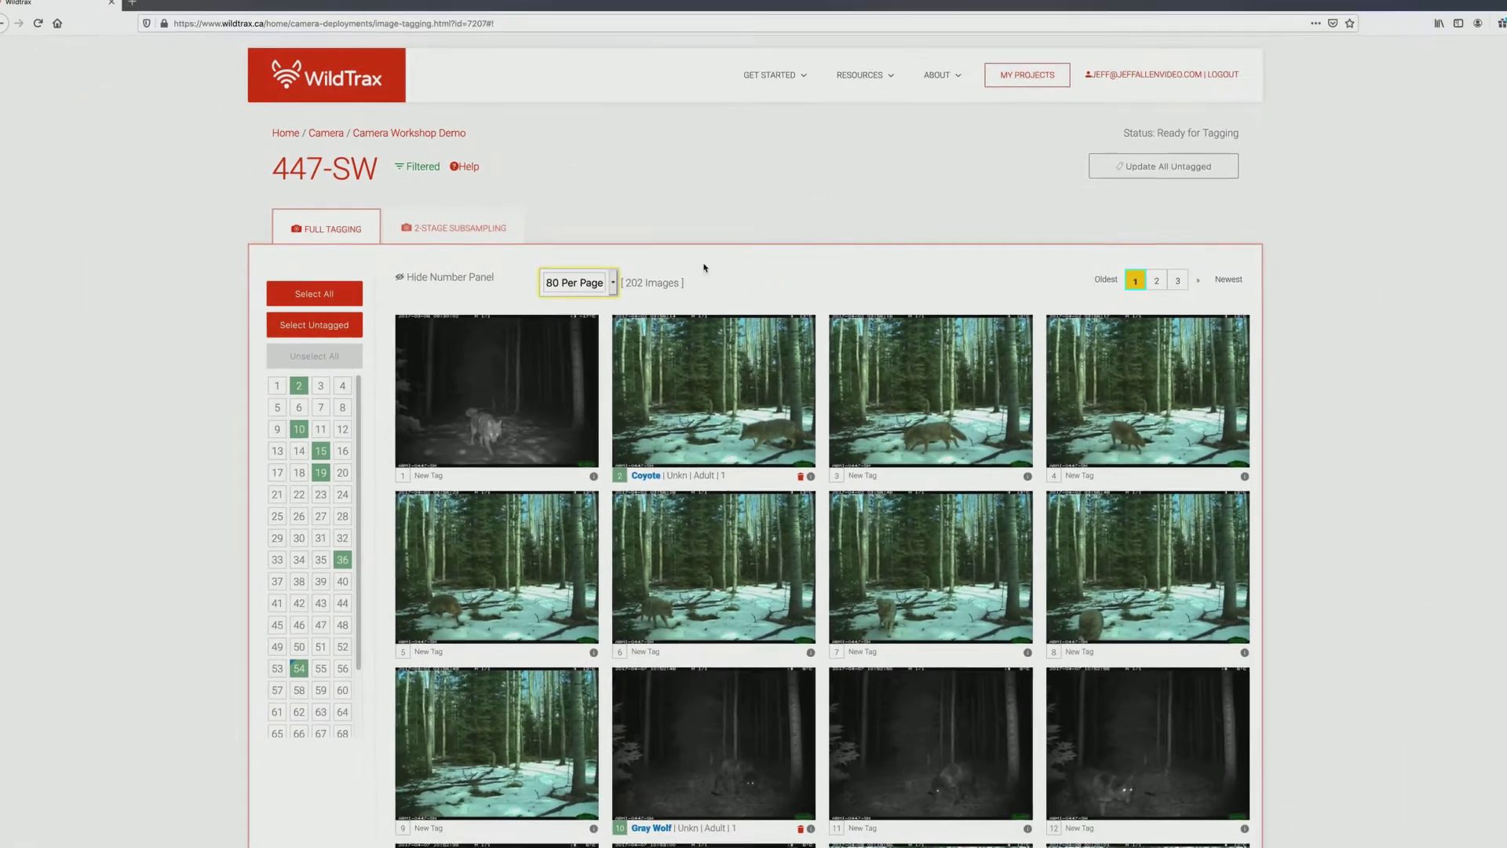
click(1142, 282)
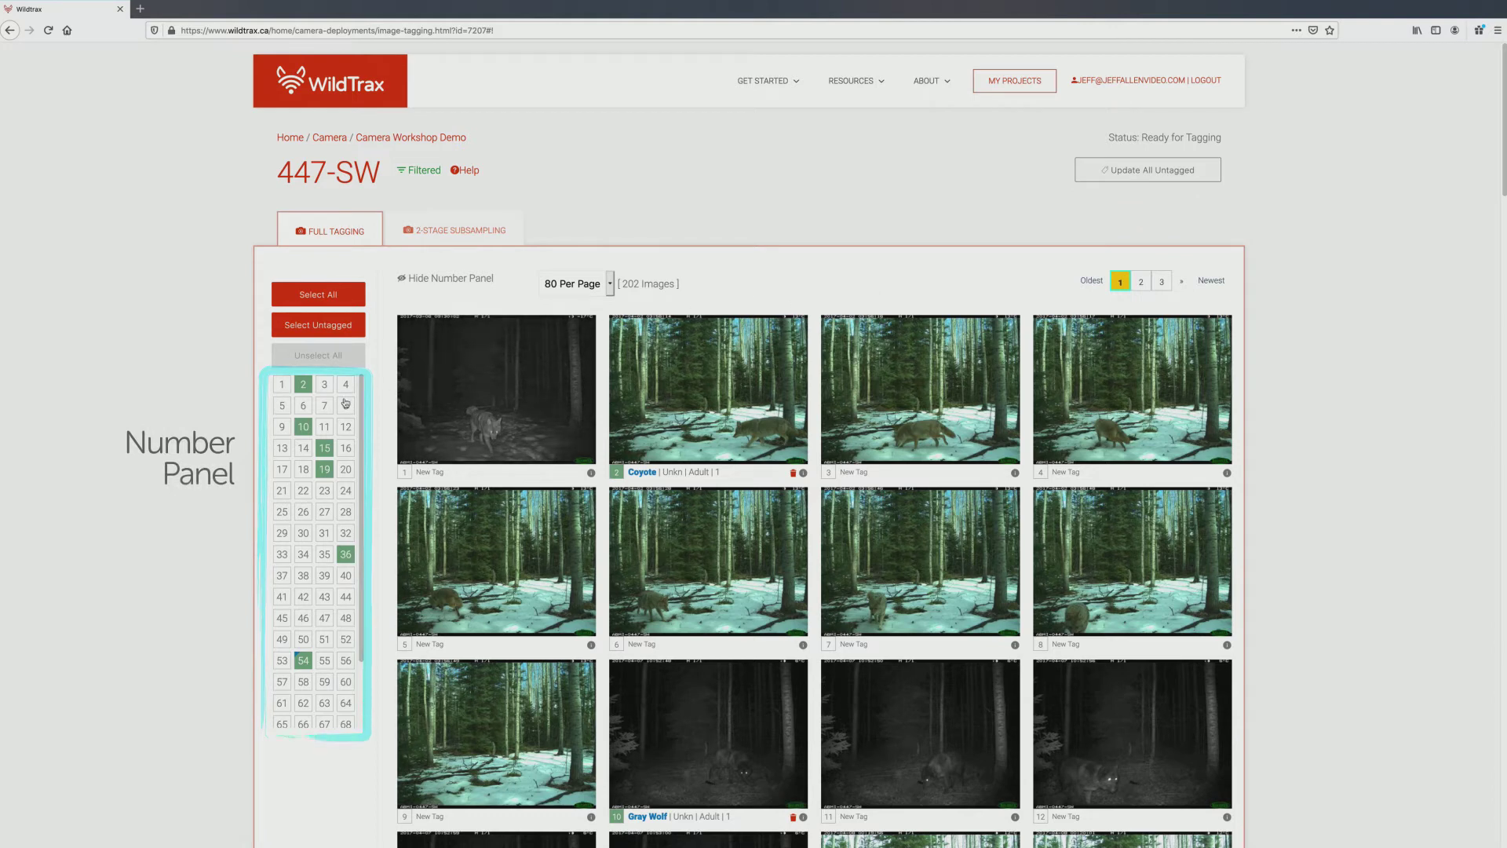
click(282, 447)
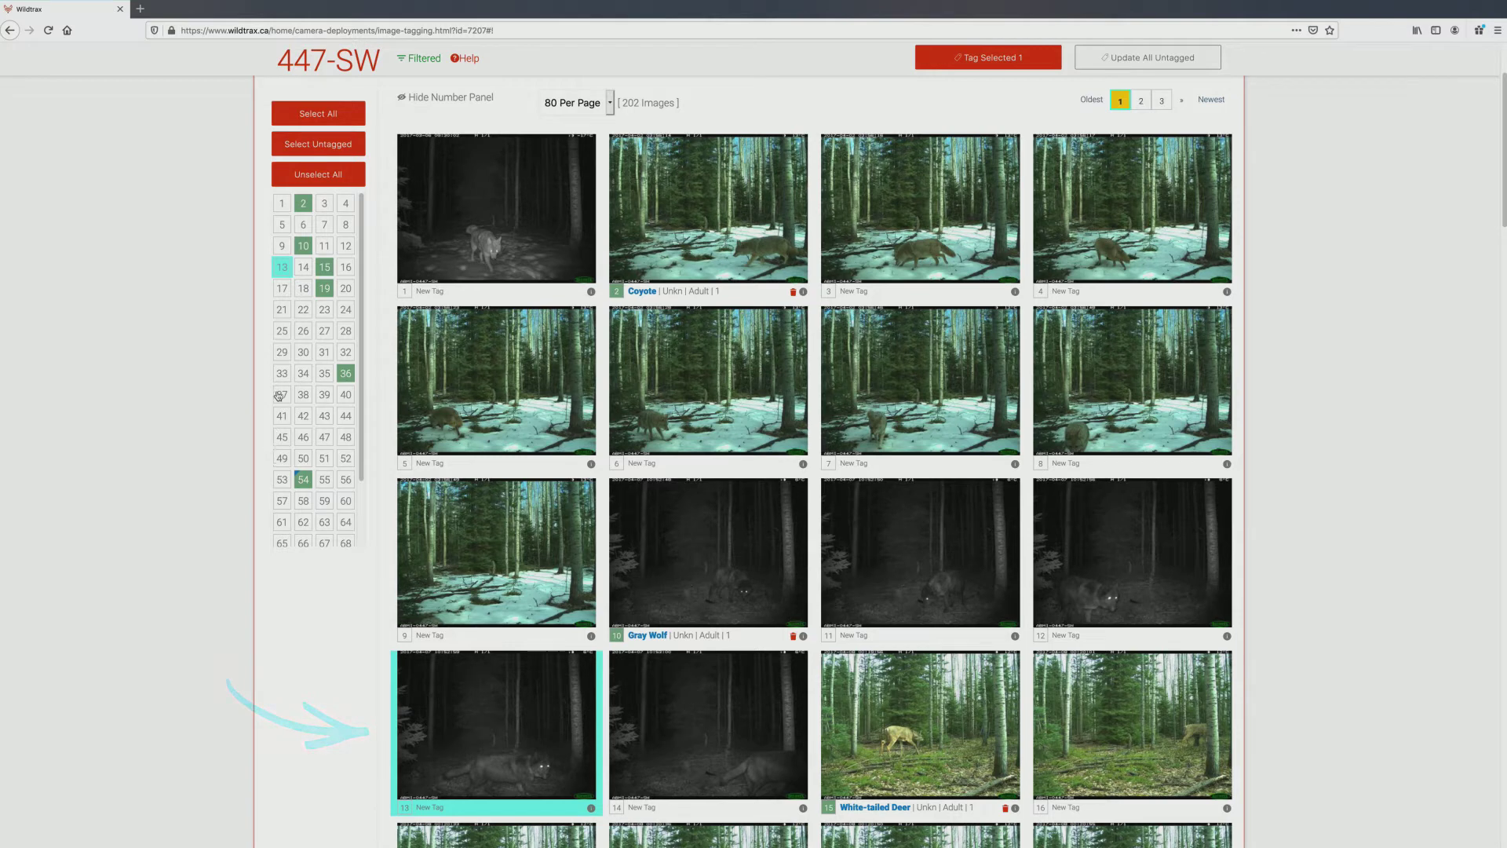
- Clear the selection and toggle the number panel off and back on
click(310, 176)
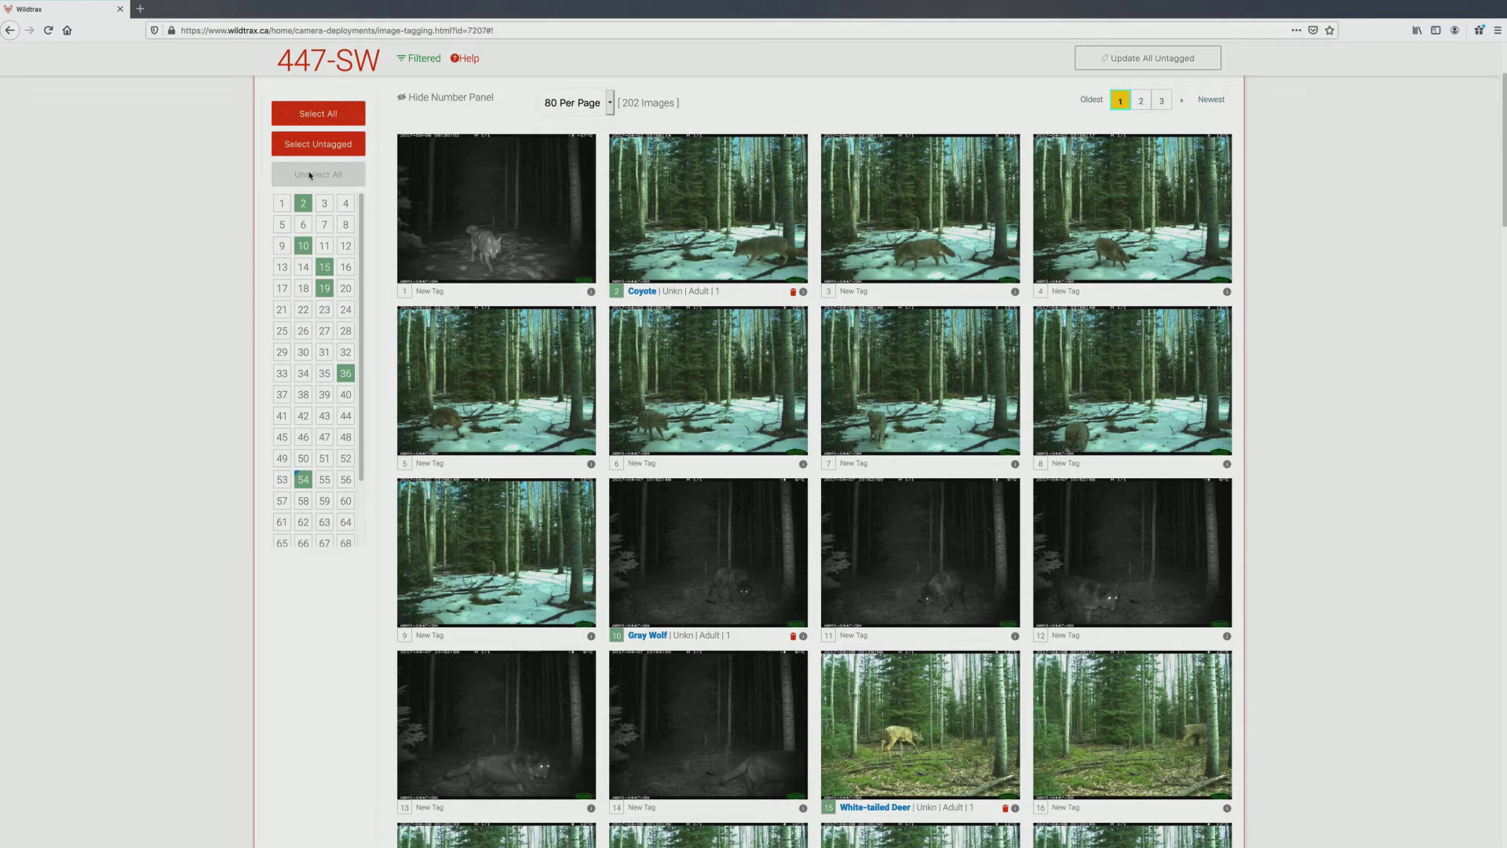
click(433, 98)
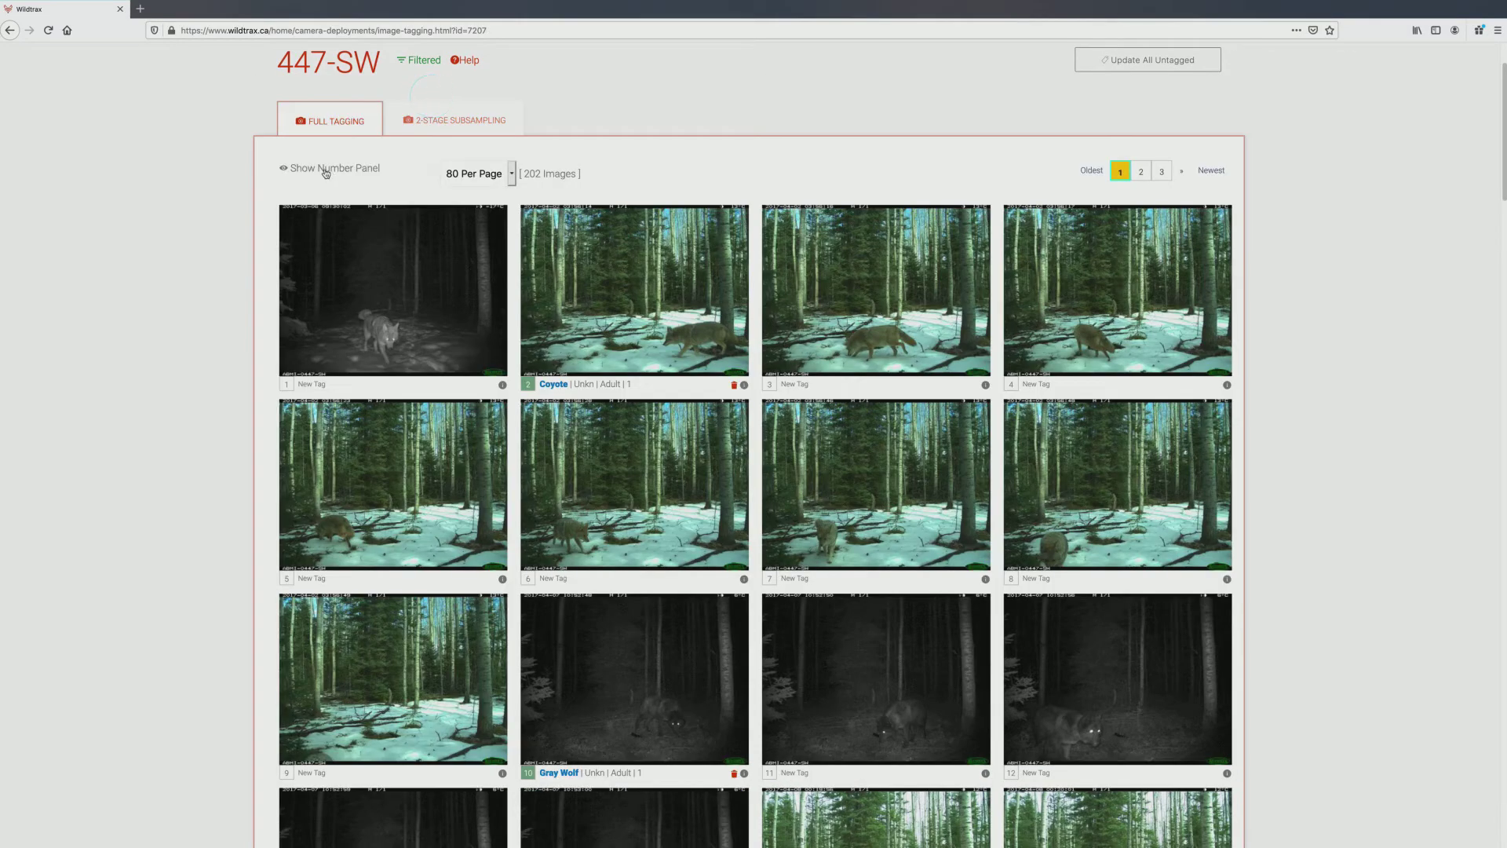
click(324, 170)
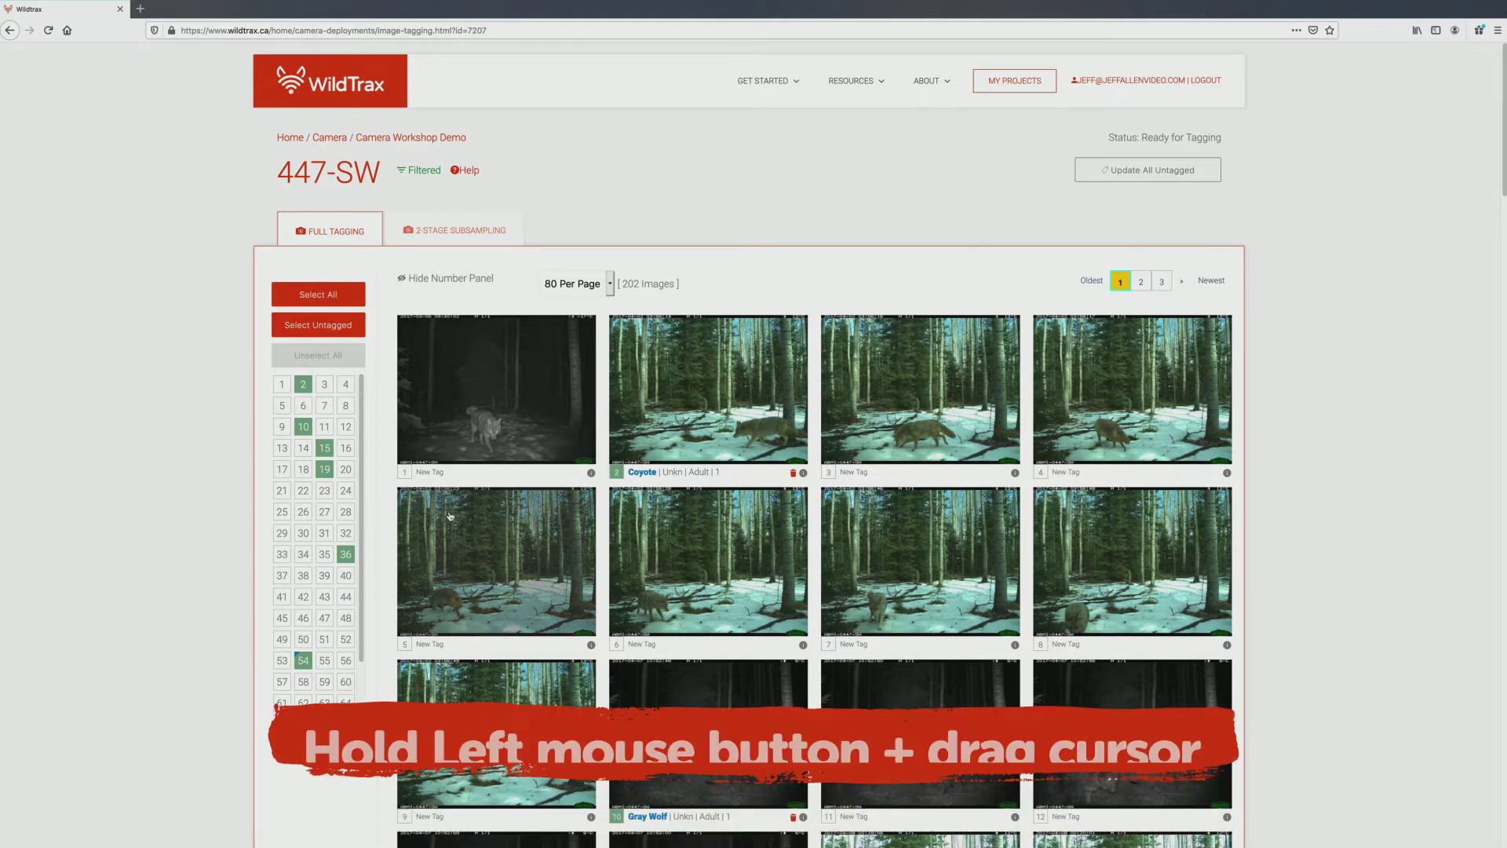
- Try drag-selecting images 5–7, Select All, and Select Untagged, clearing each selection
drag(424, 507, 878, 576)
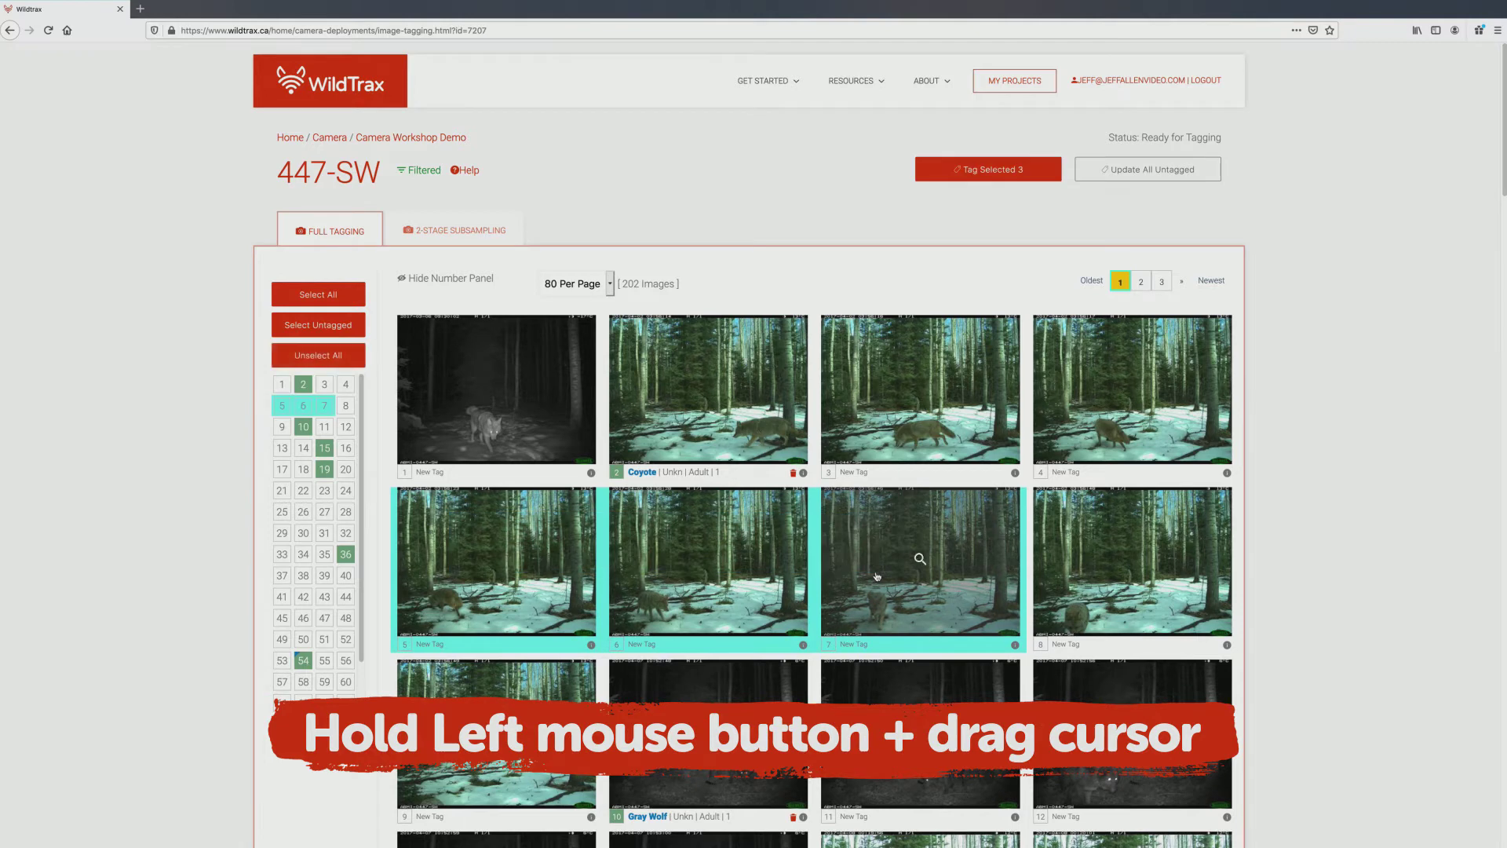
click(327, 357)
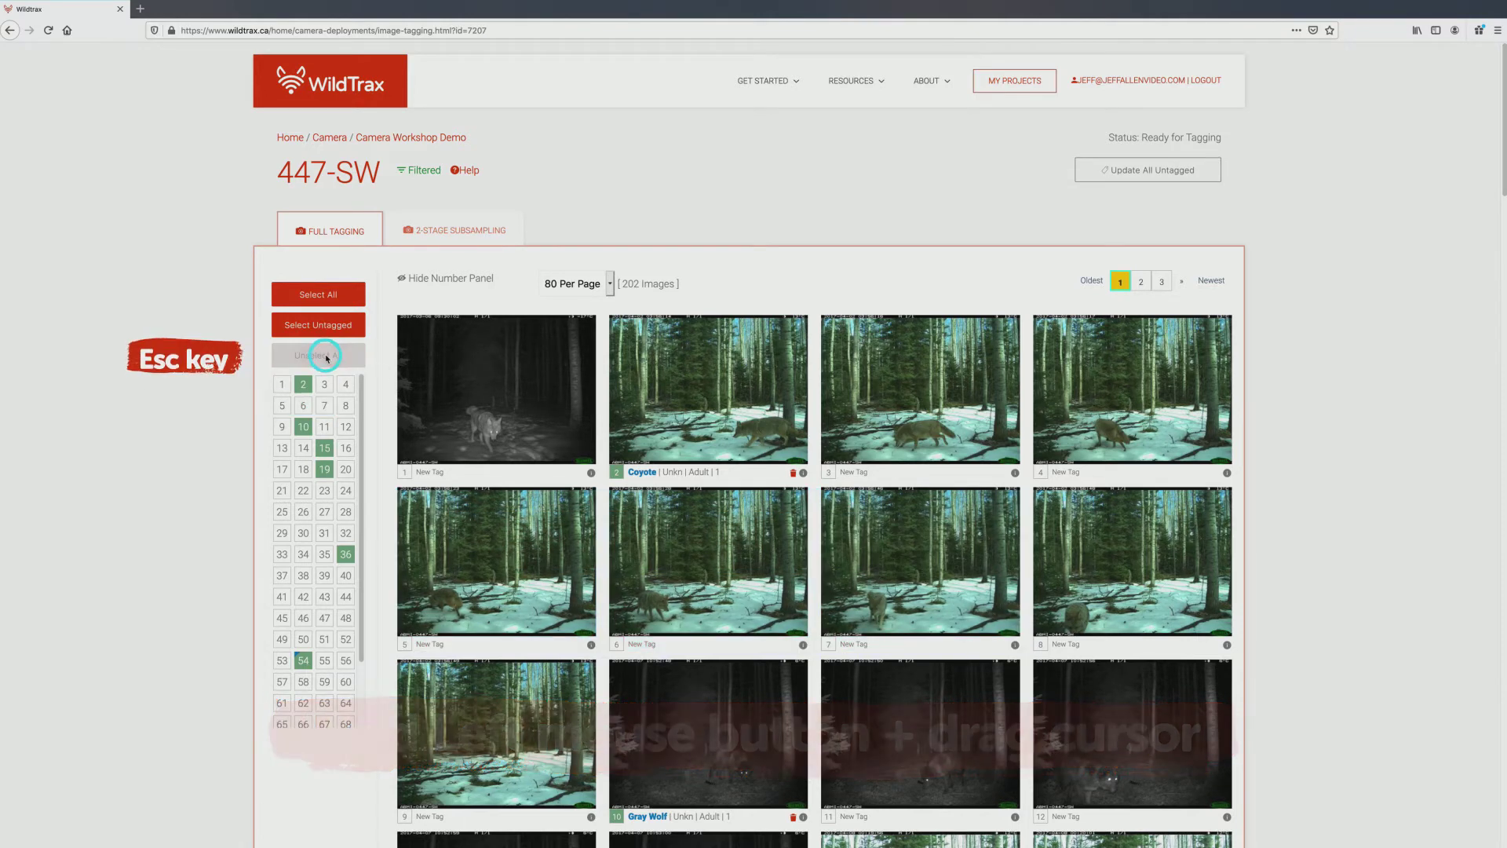
click(320, 298)
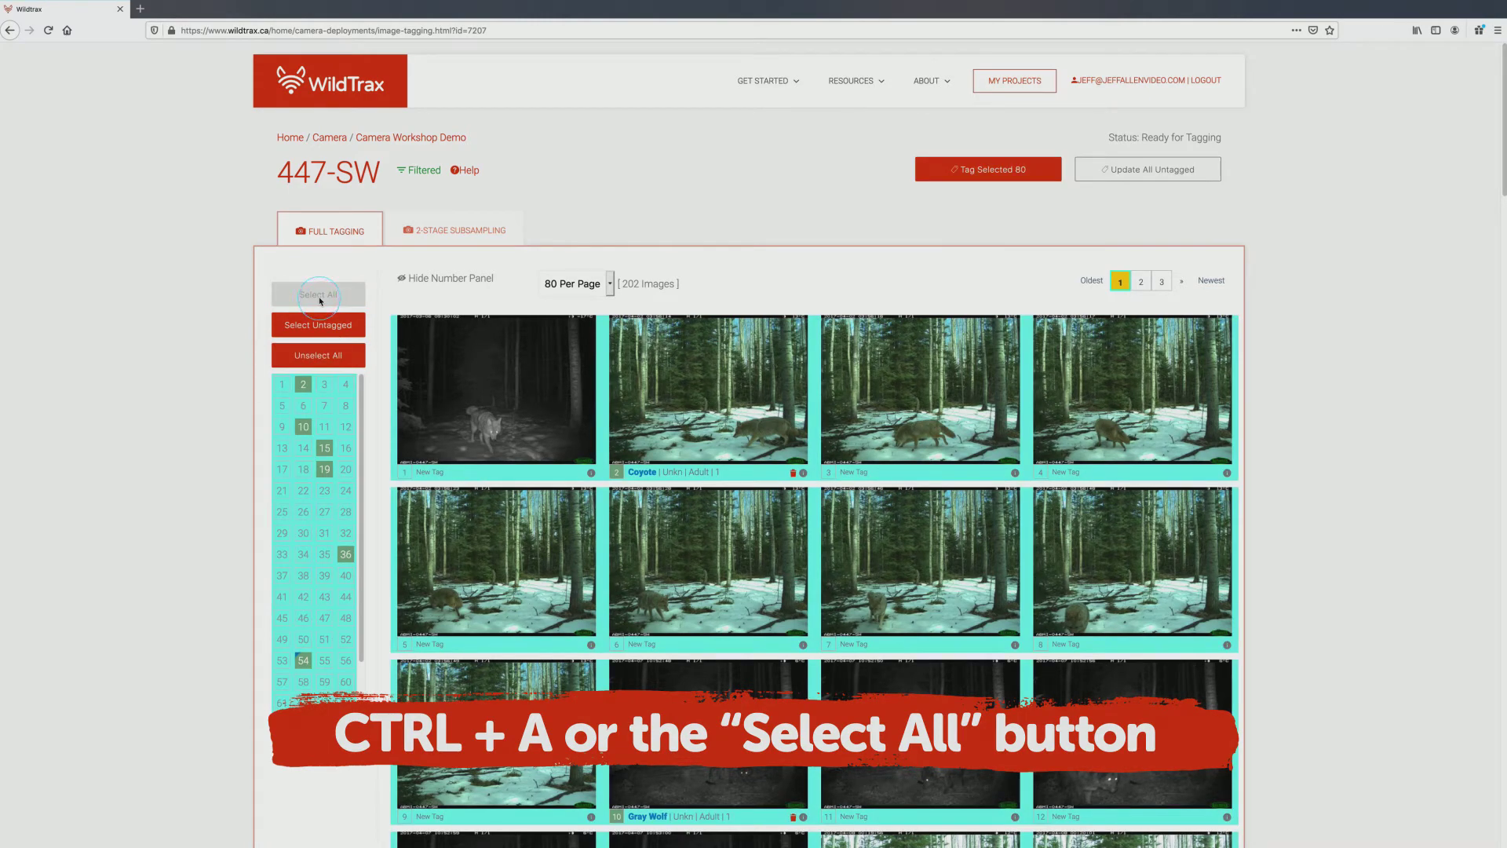
key(Escape)
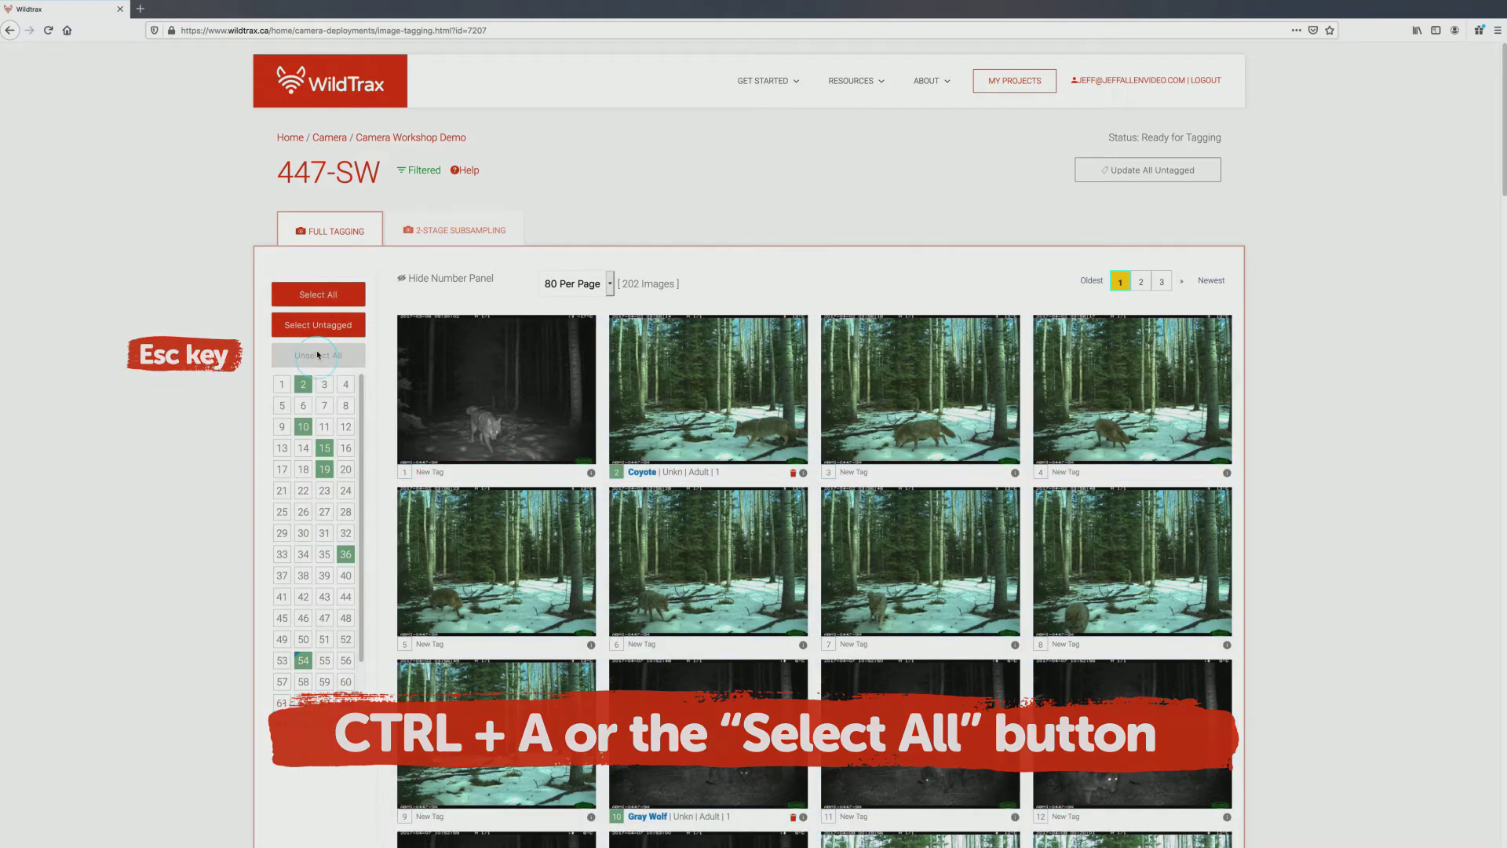
click(319, 325)
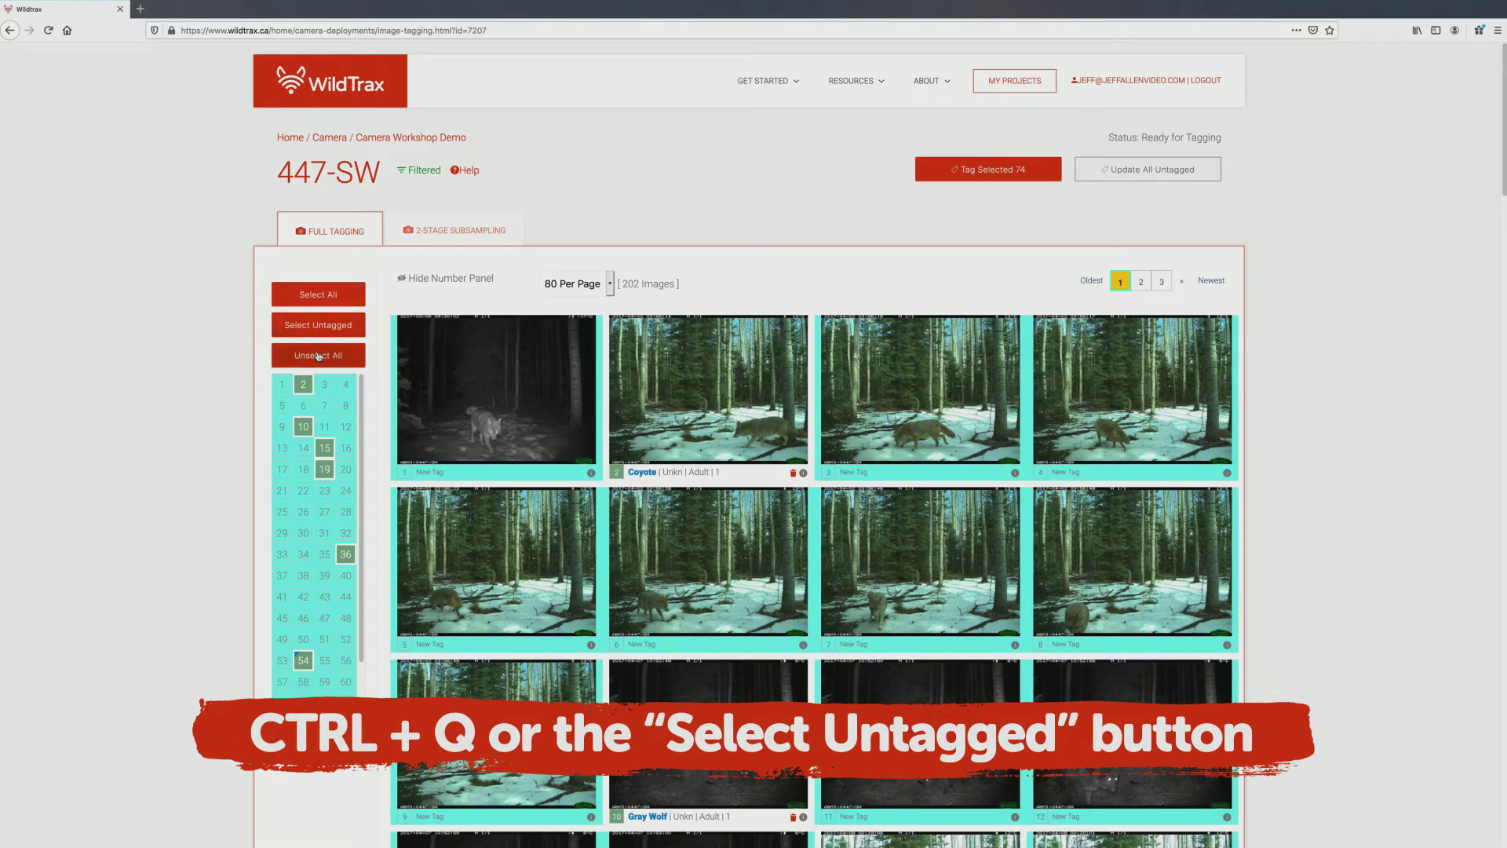
click(318, 356)
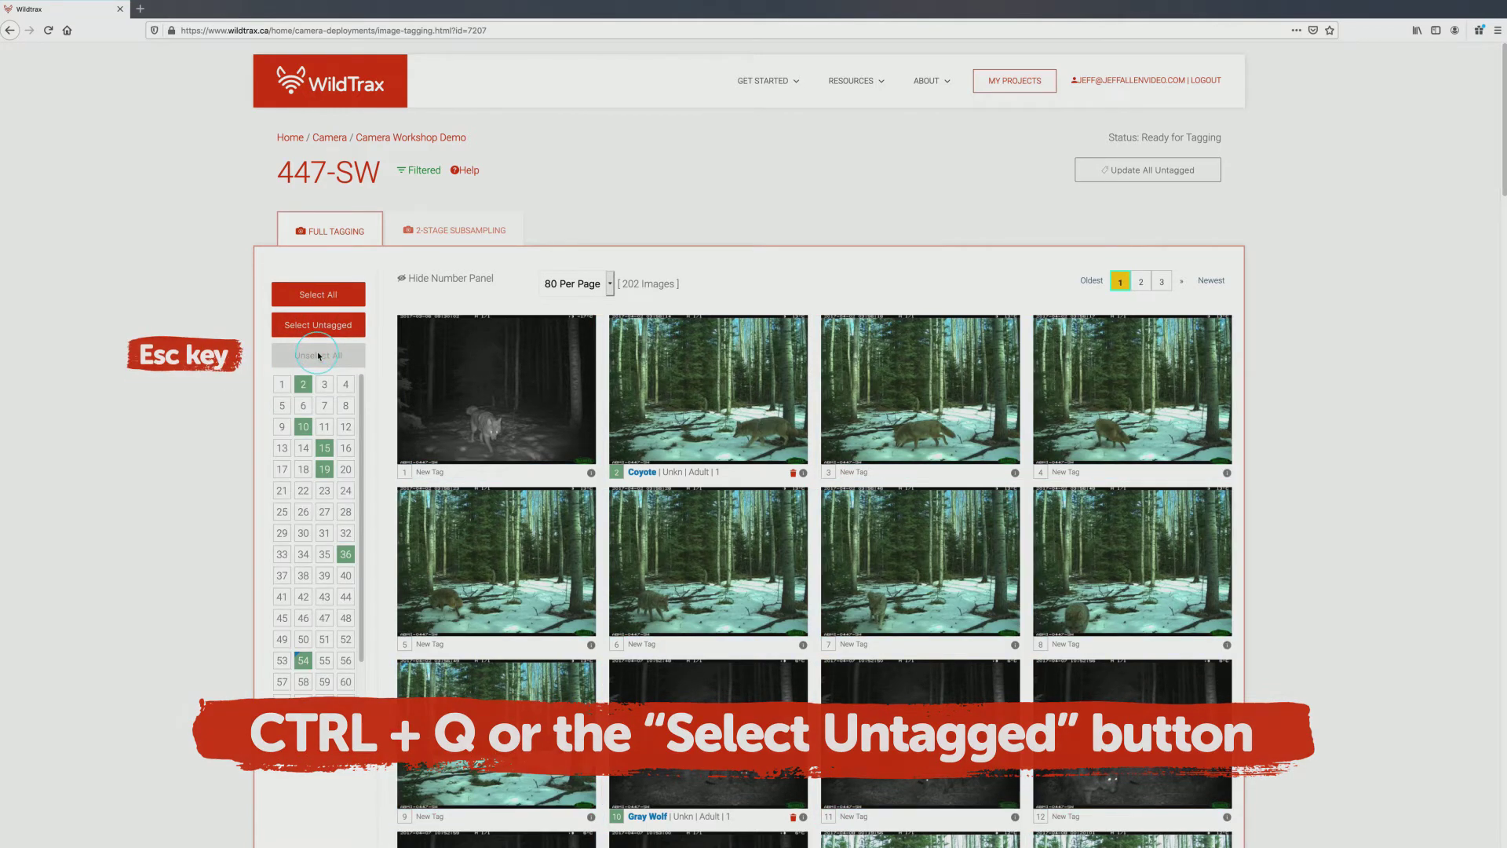
- Ctrl-click images 5–7, then Shift-click range 5–8, clearing each selection
ctrl+click(480, 525)
ctrl+click(647, 547)
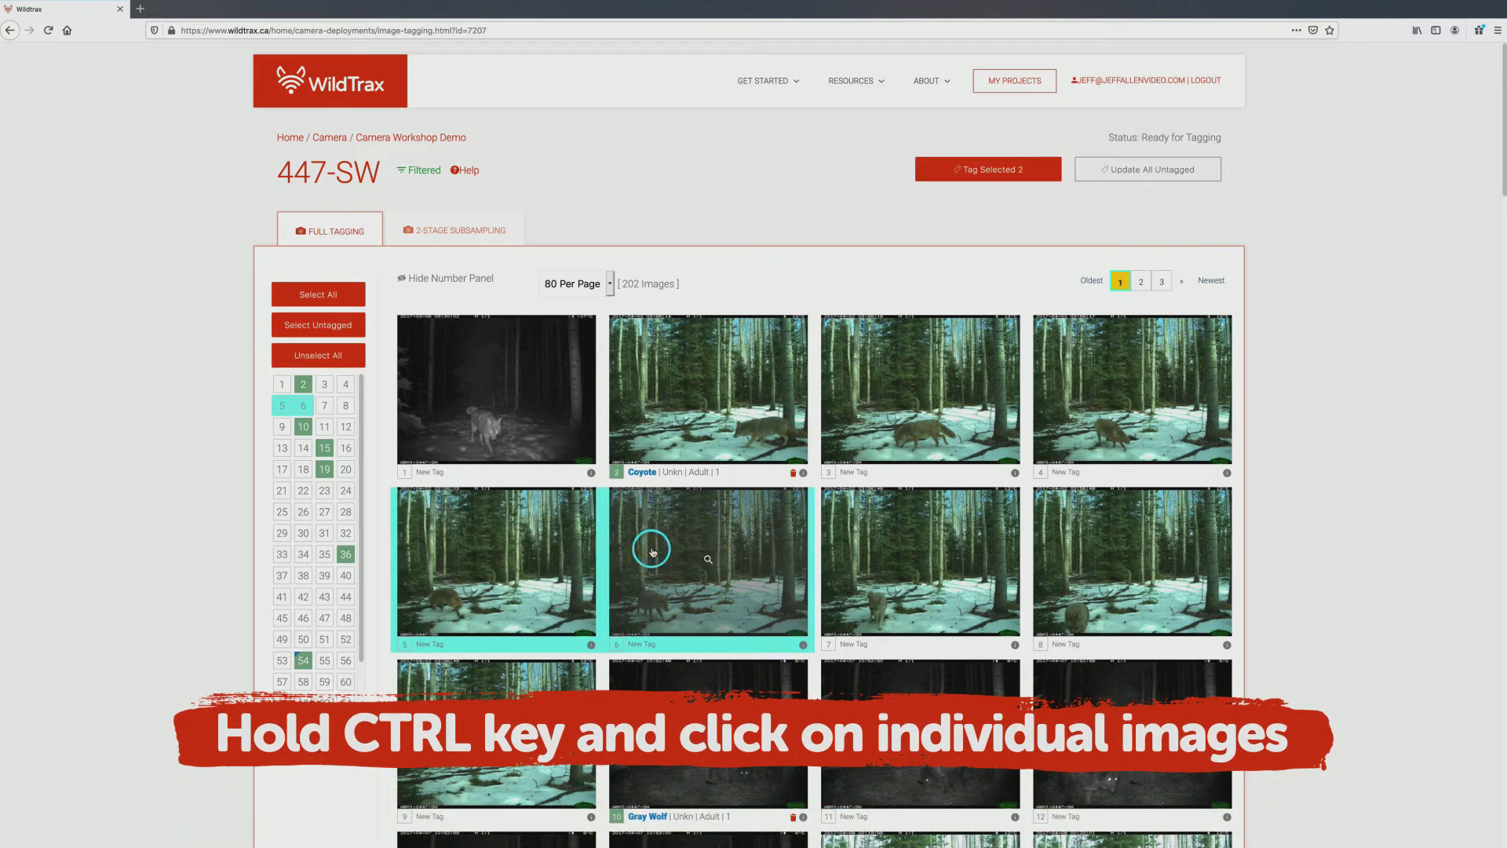
ctrl+click(852, 553)
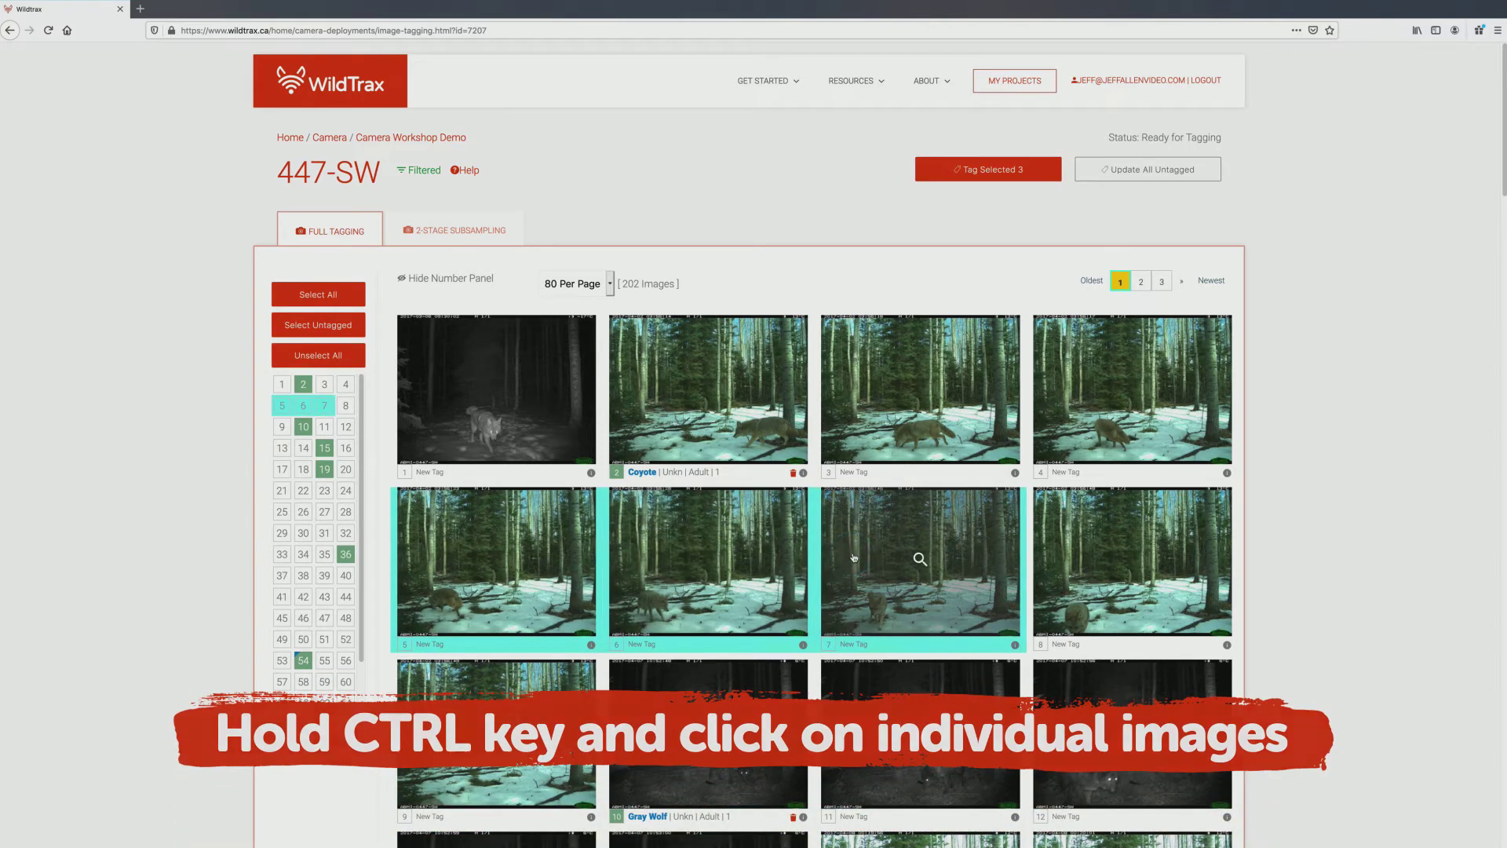
click(312, 355)
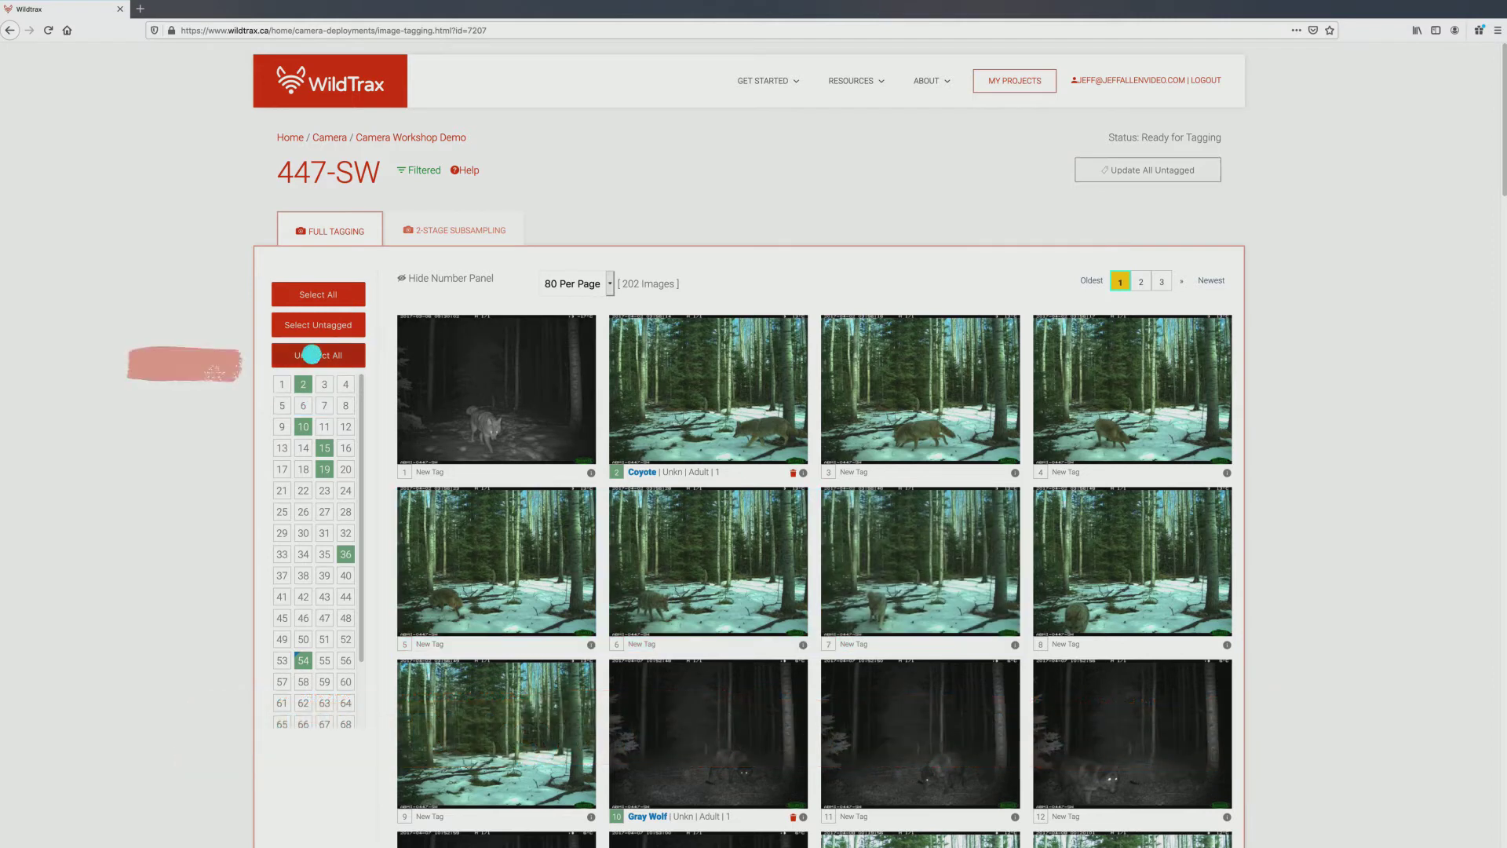
click(464, 574)
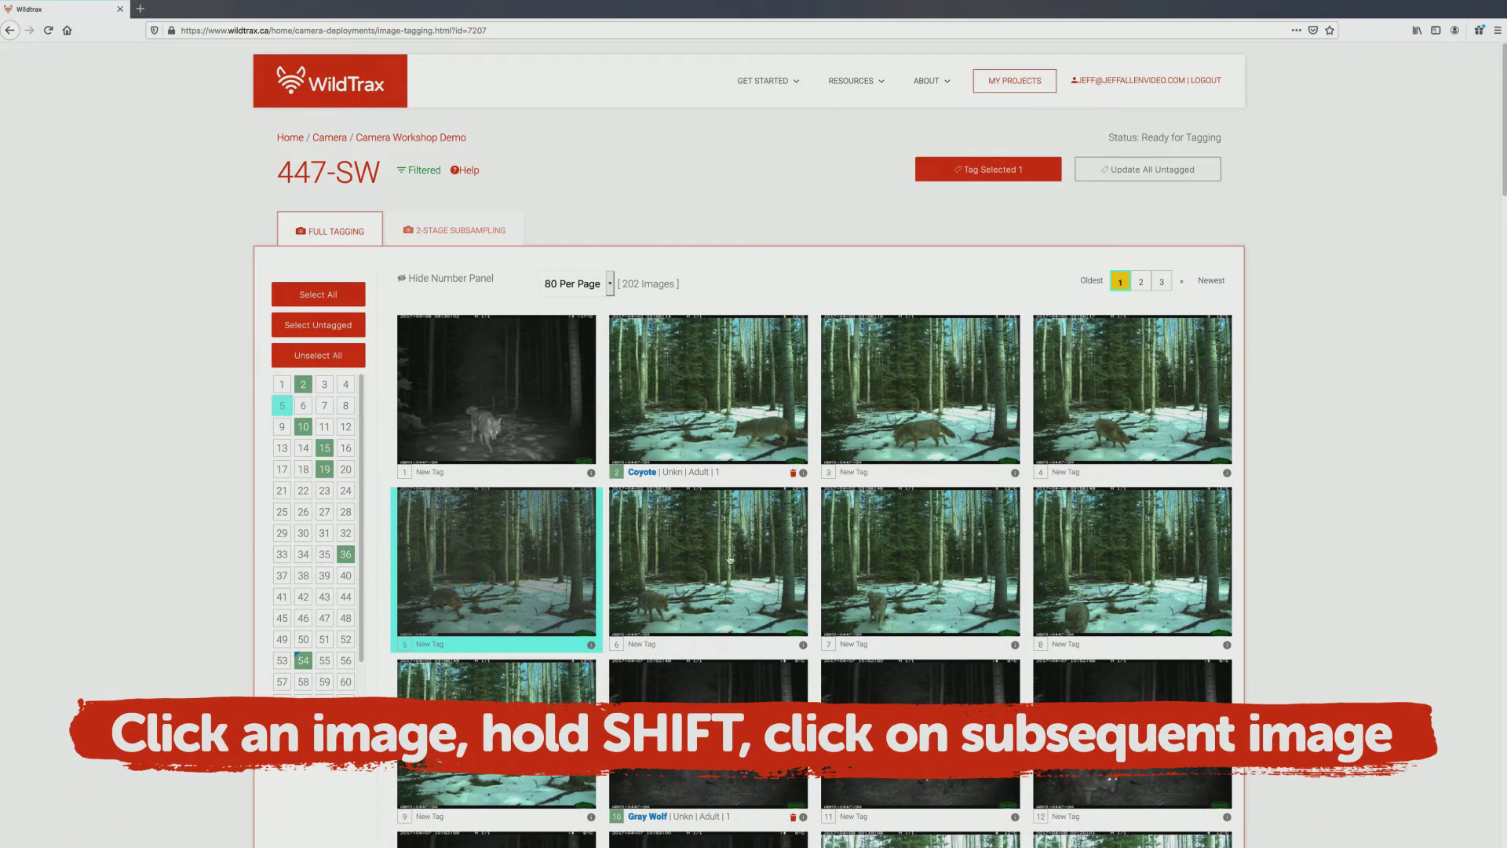
shift+click(1057, 576)
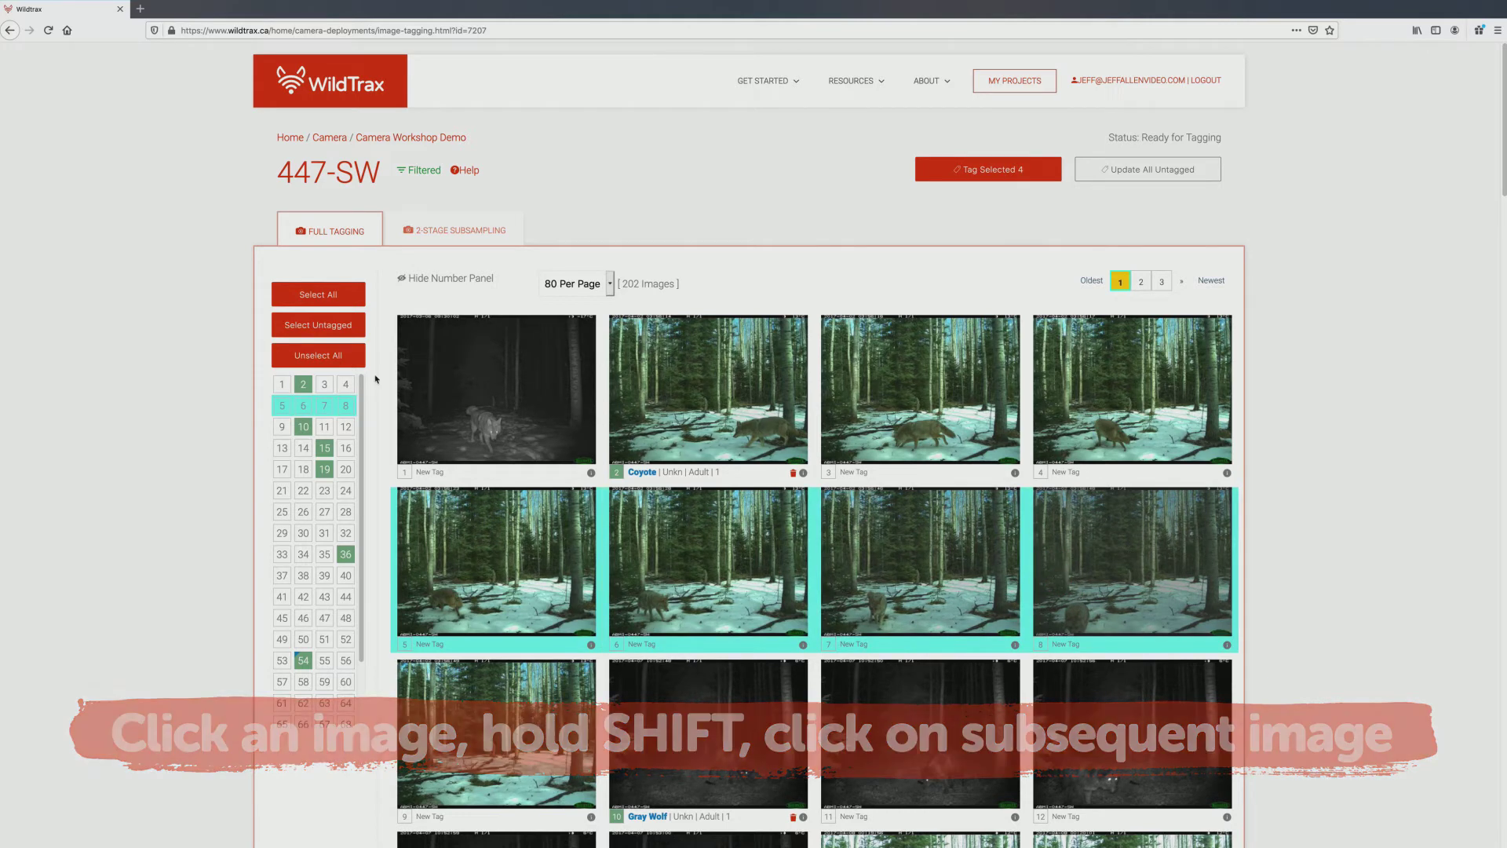
key(Escape)
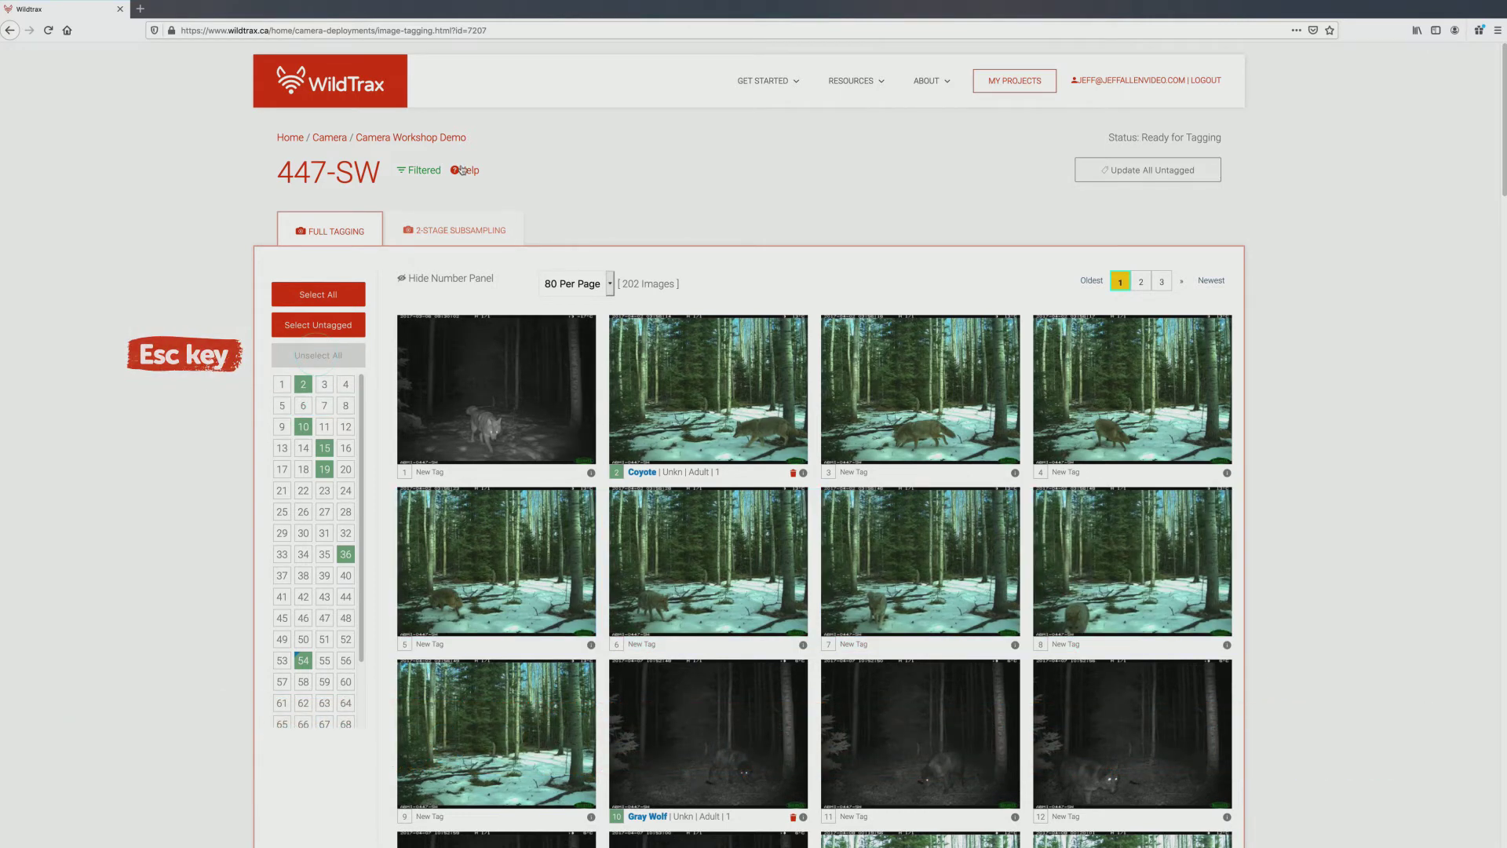
click(464, 170)
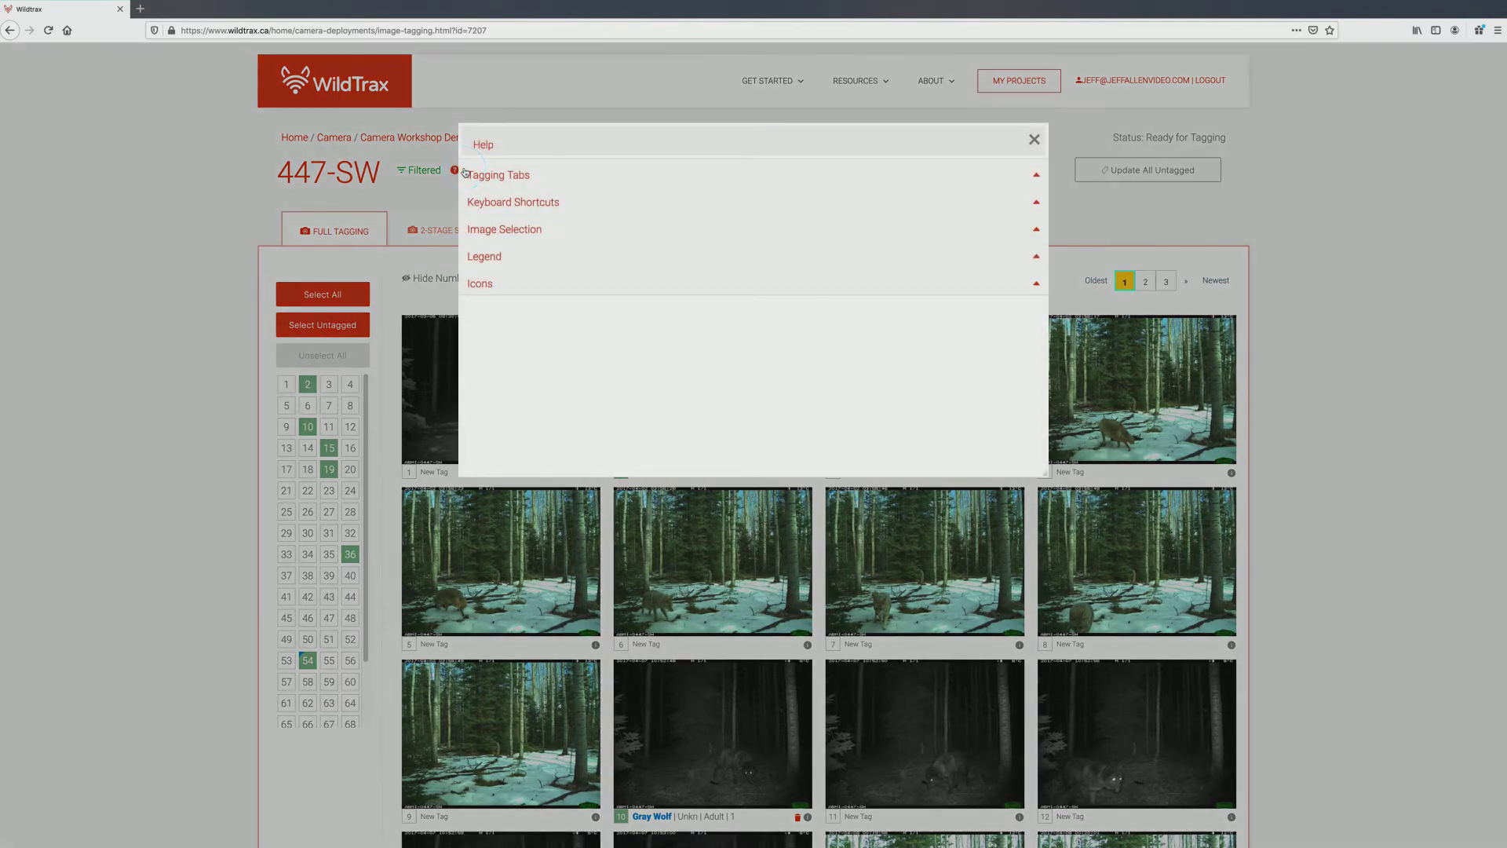
click(1037, 204)
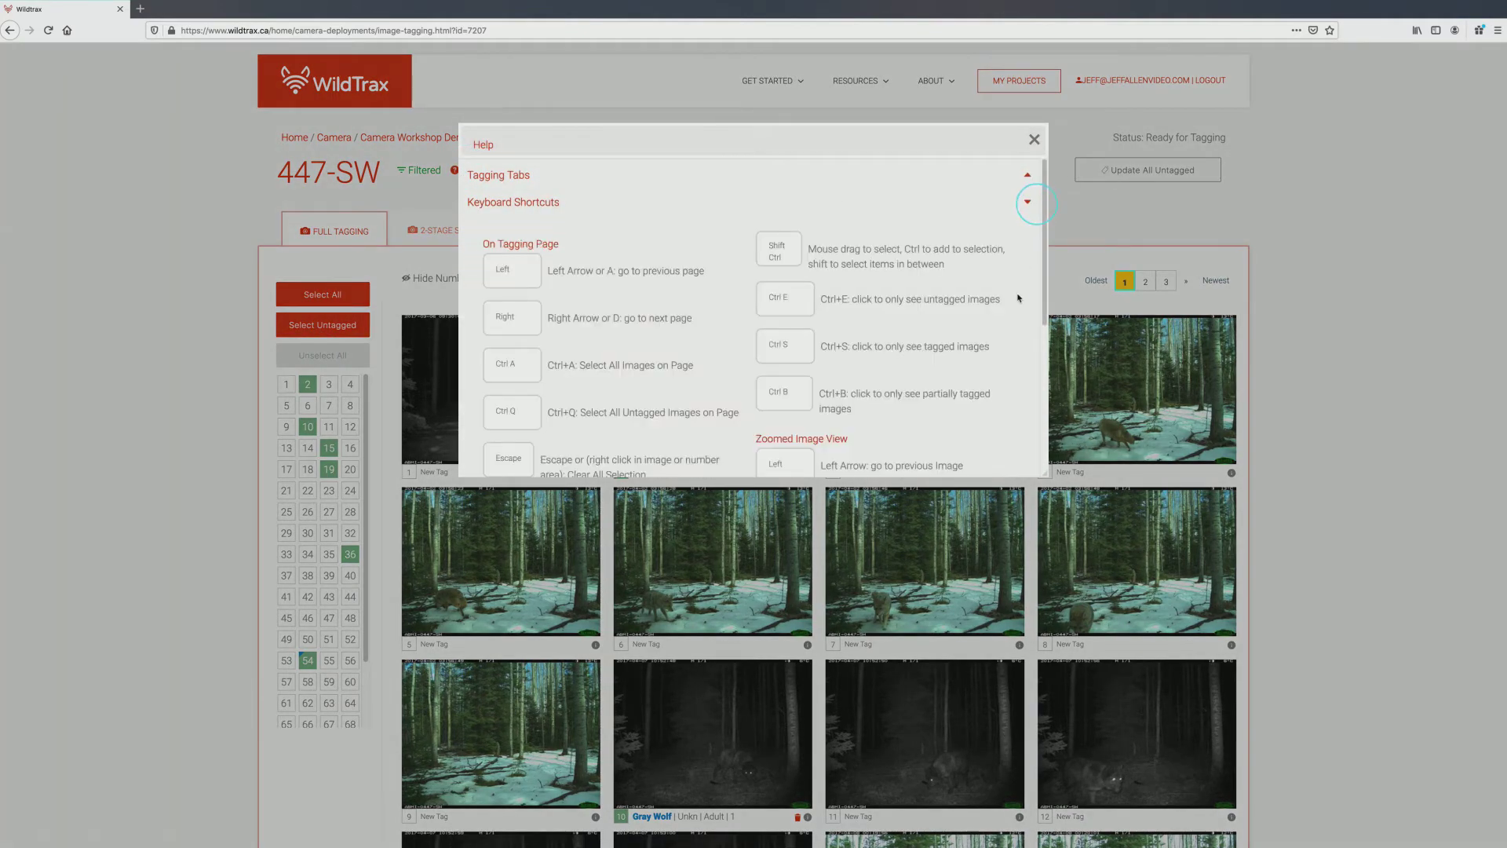
scroll(1019, 299, down, 3)
click(1034, 140)
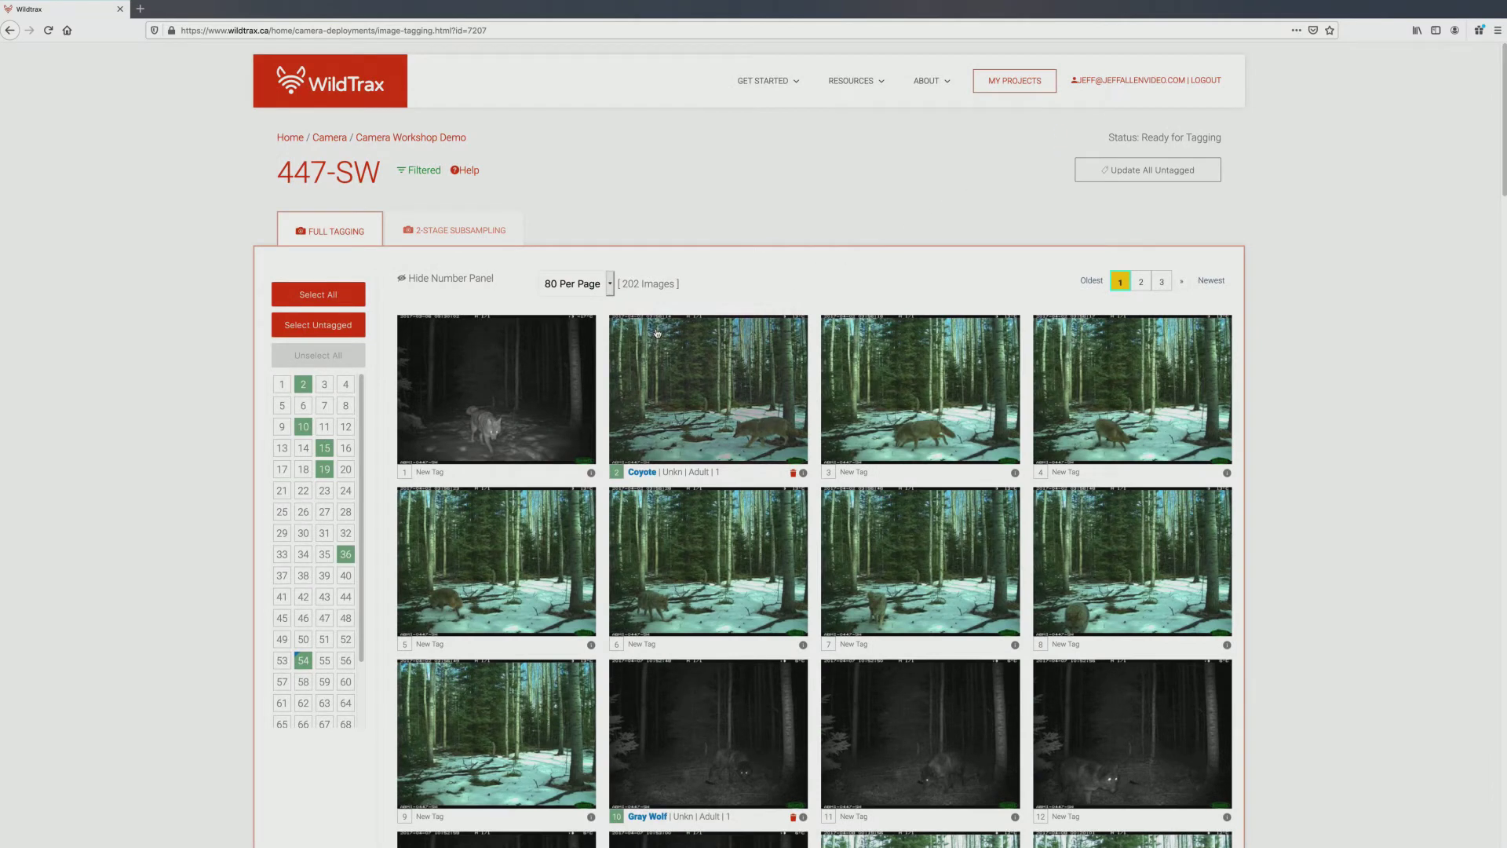
- Browse images 1 through 3 at full size, then close the lightbox back to the grid
click(495, 388)
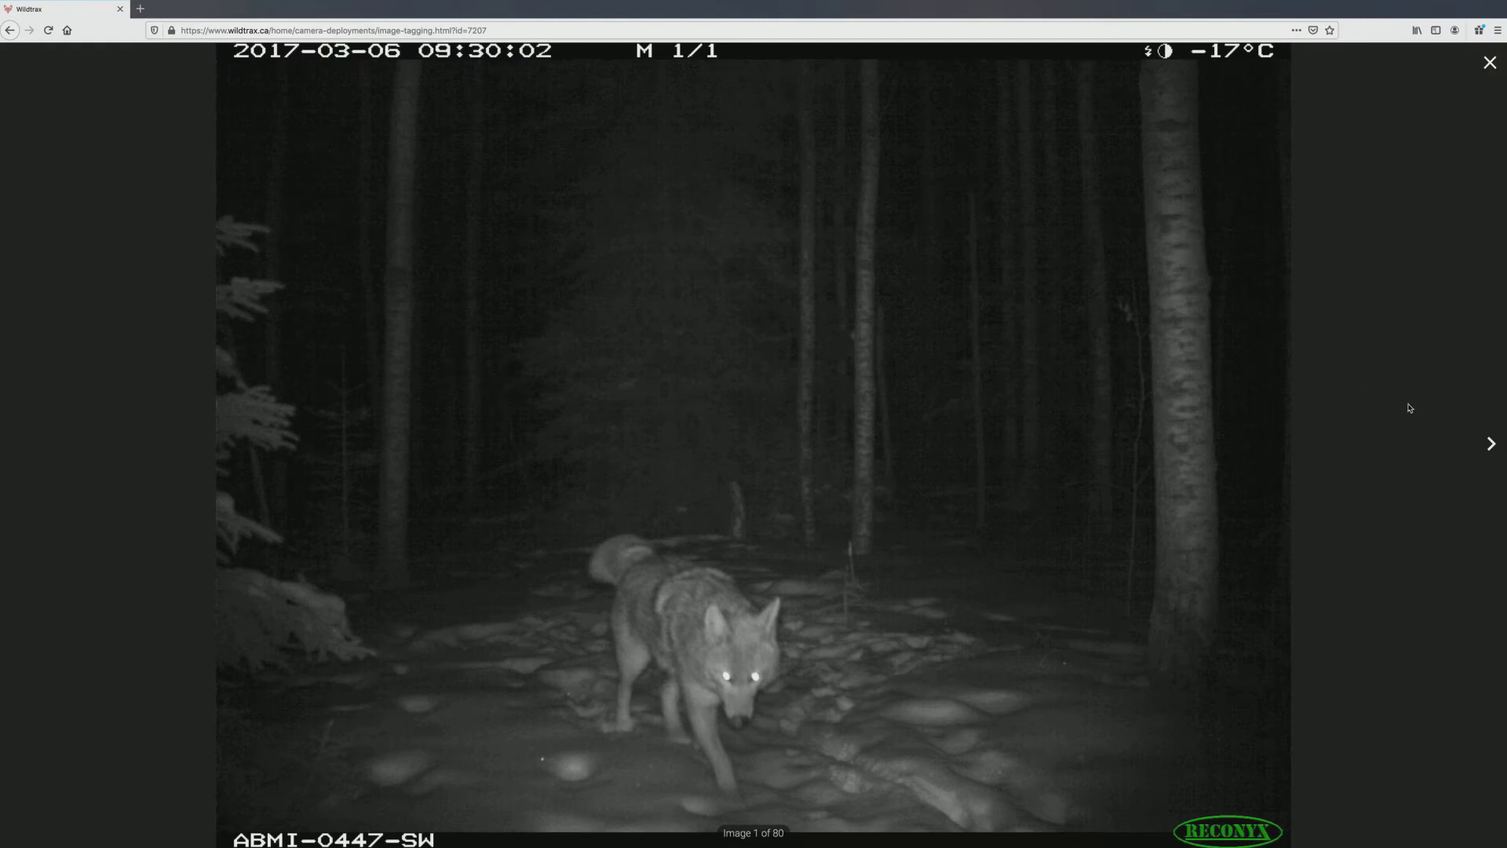
key(Right)
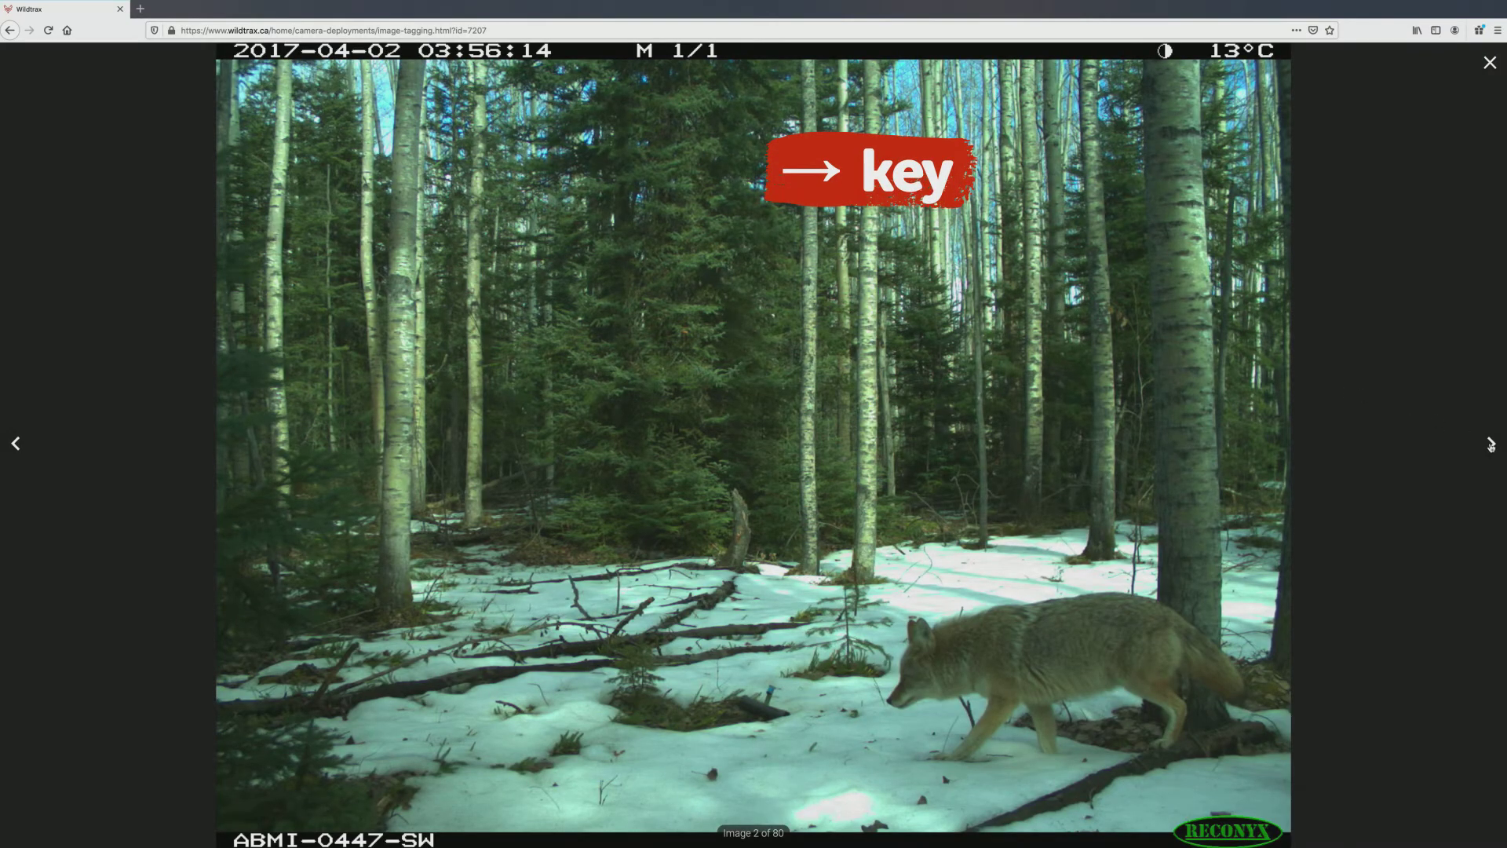
key(Left)
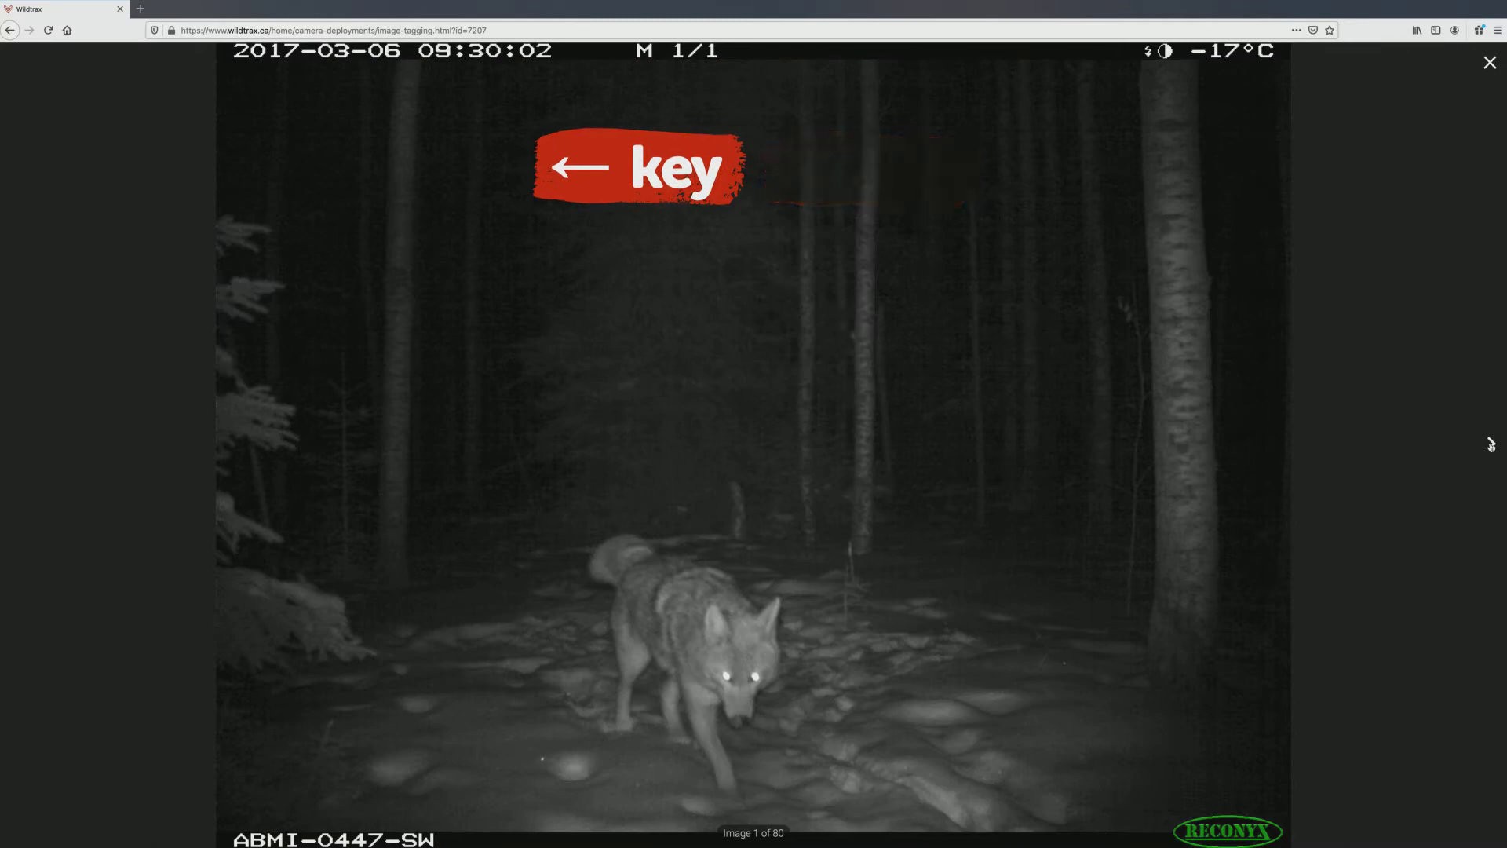
click(1491, 444)
click(1491, 445)
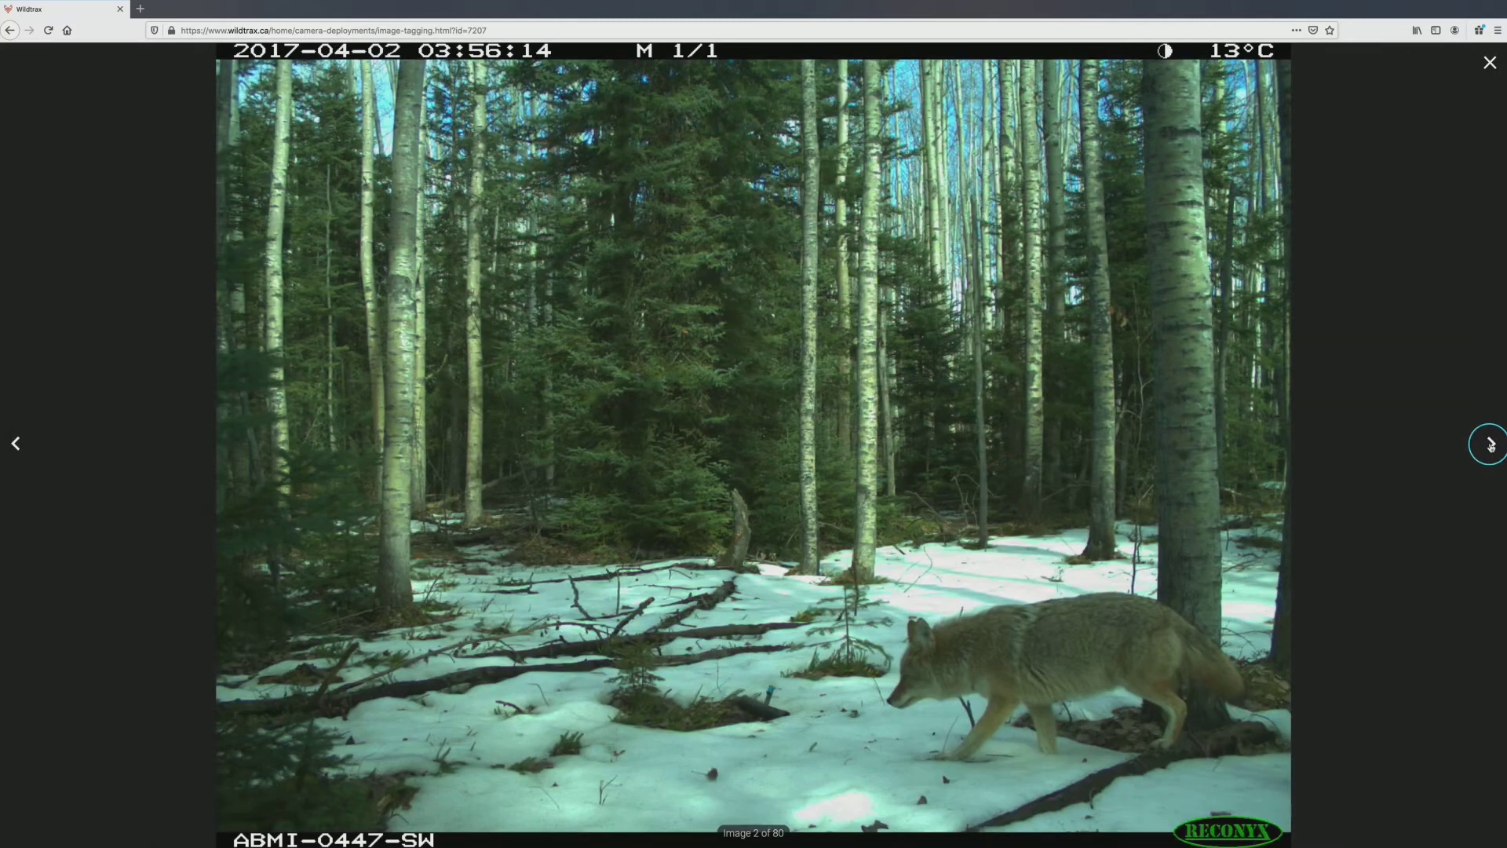
key(Escape)
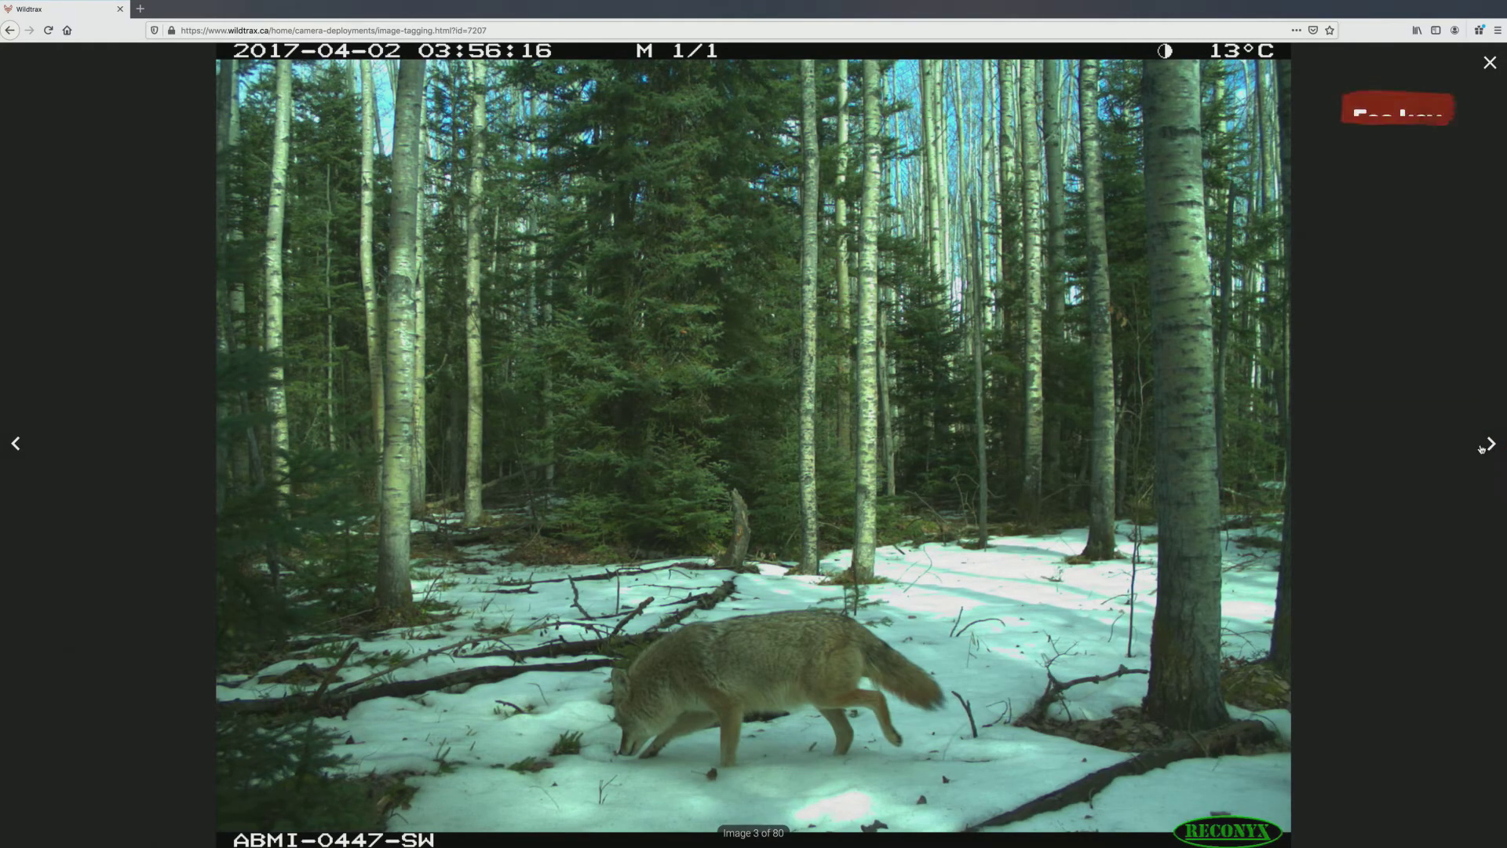
click(1490, 62)
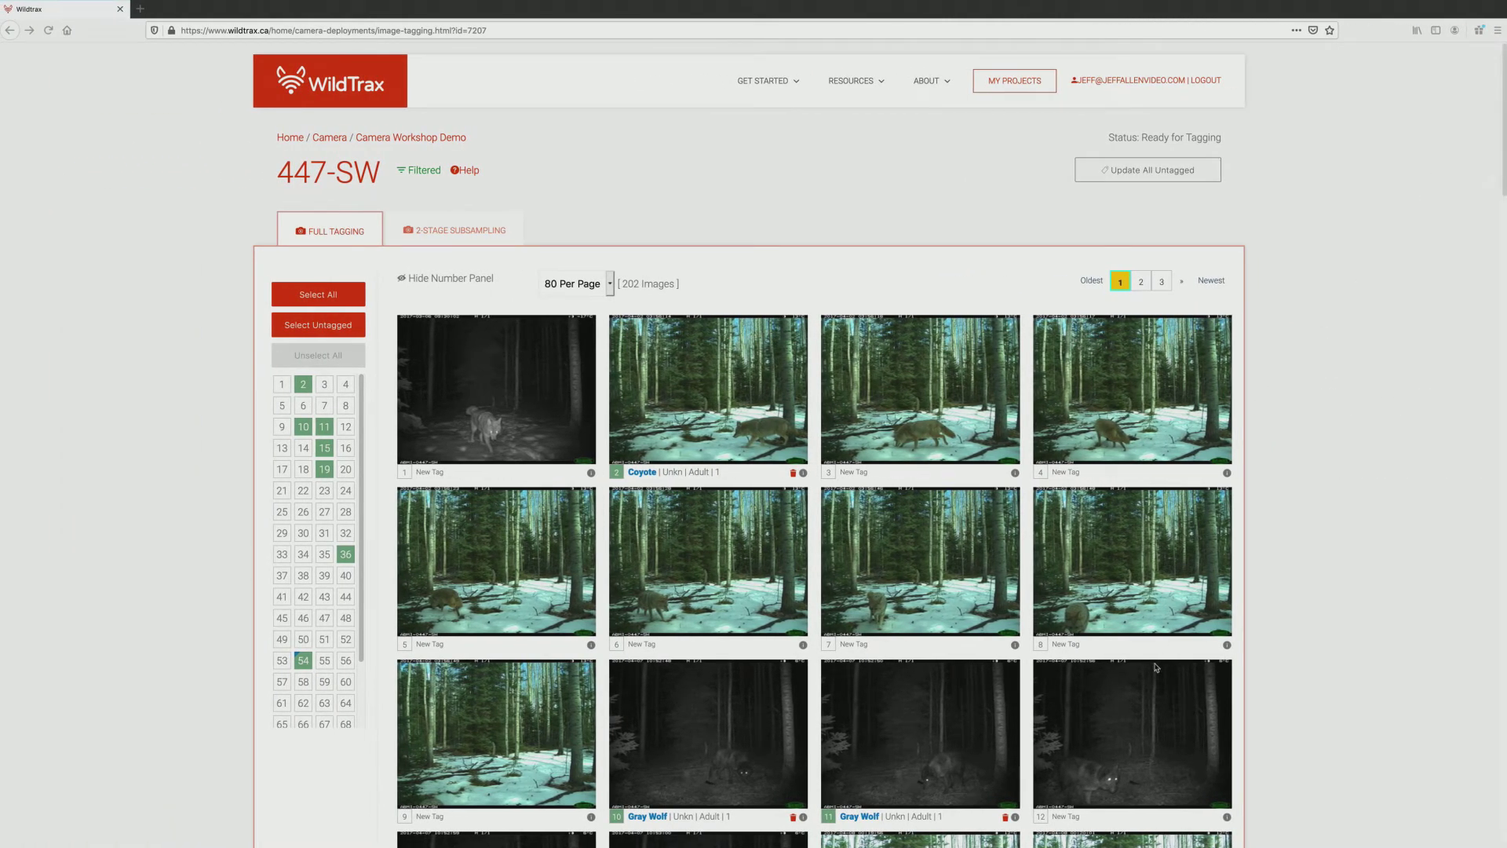
- Select image 12 and open the Tagging Form for that one image
click(1109, 746)
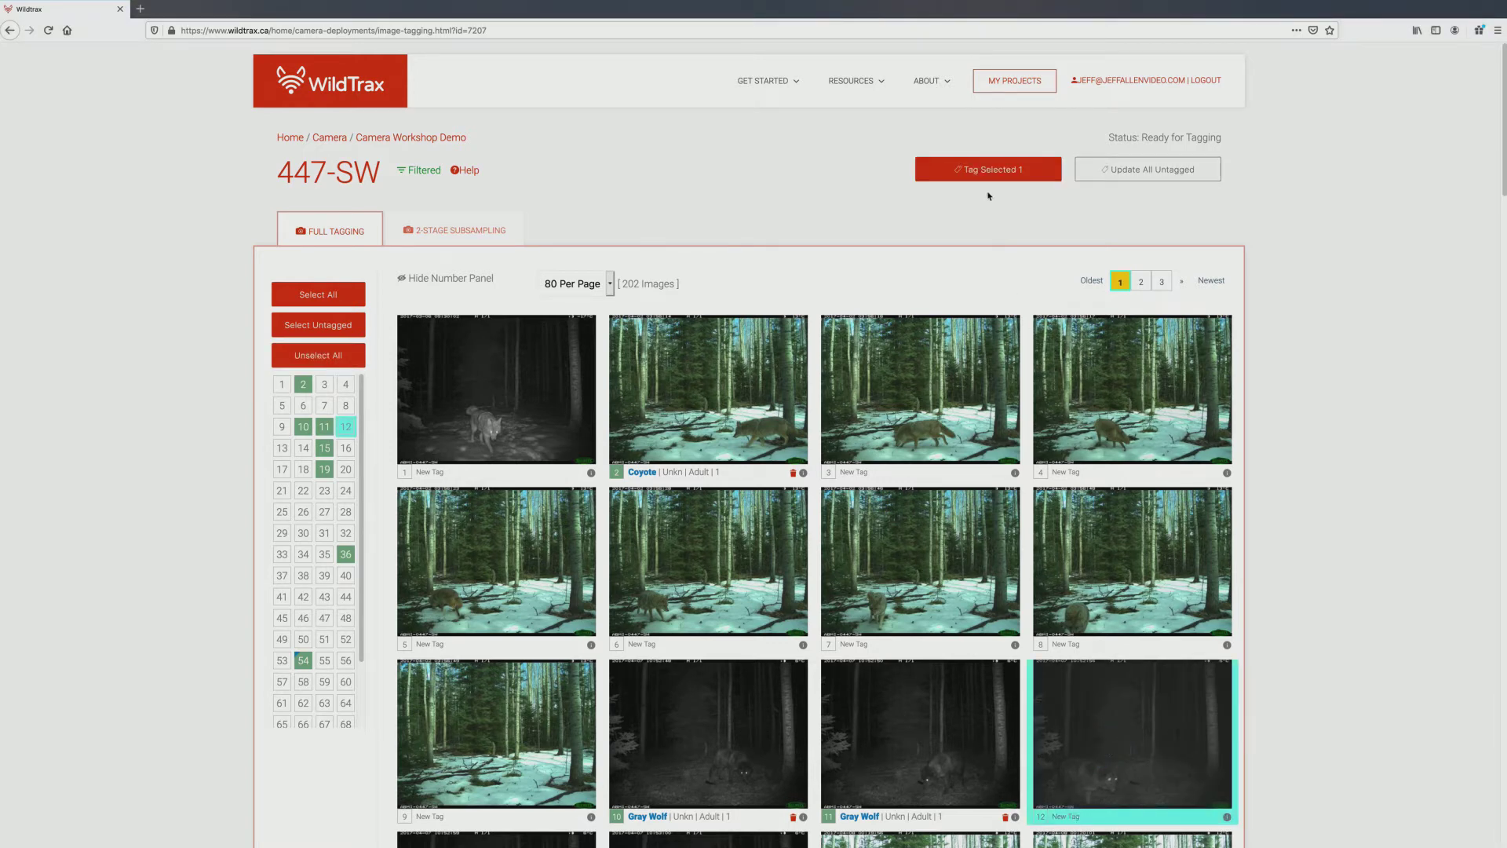
click(987, 176)
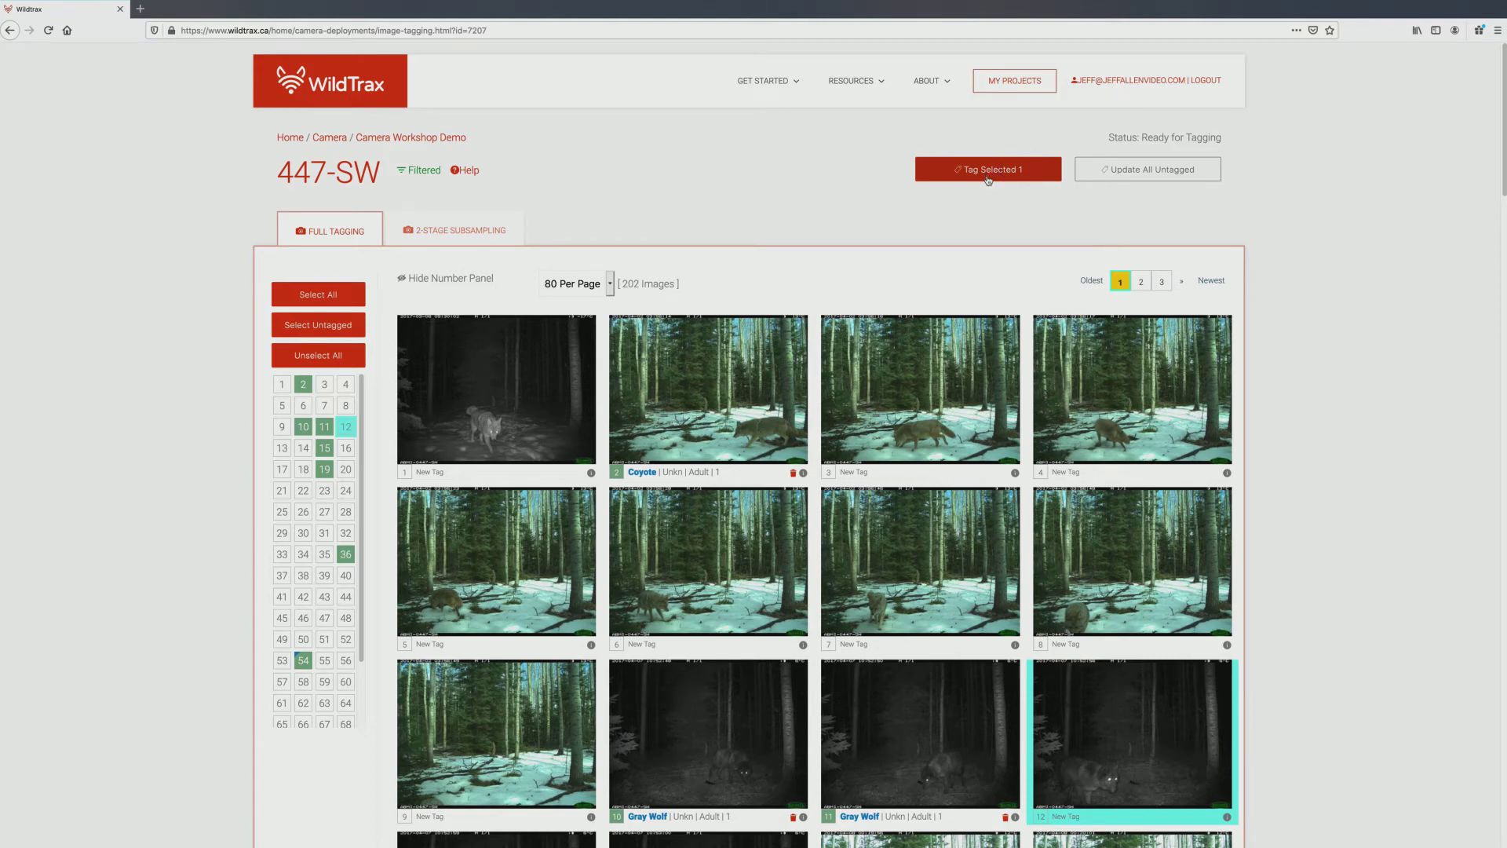
click(988, 179)
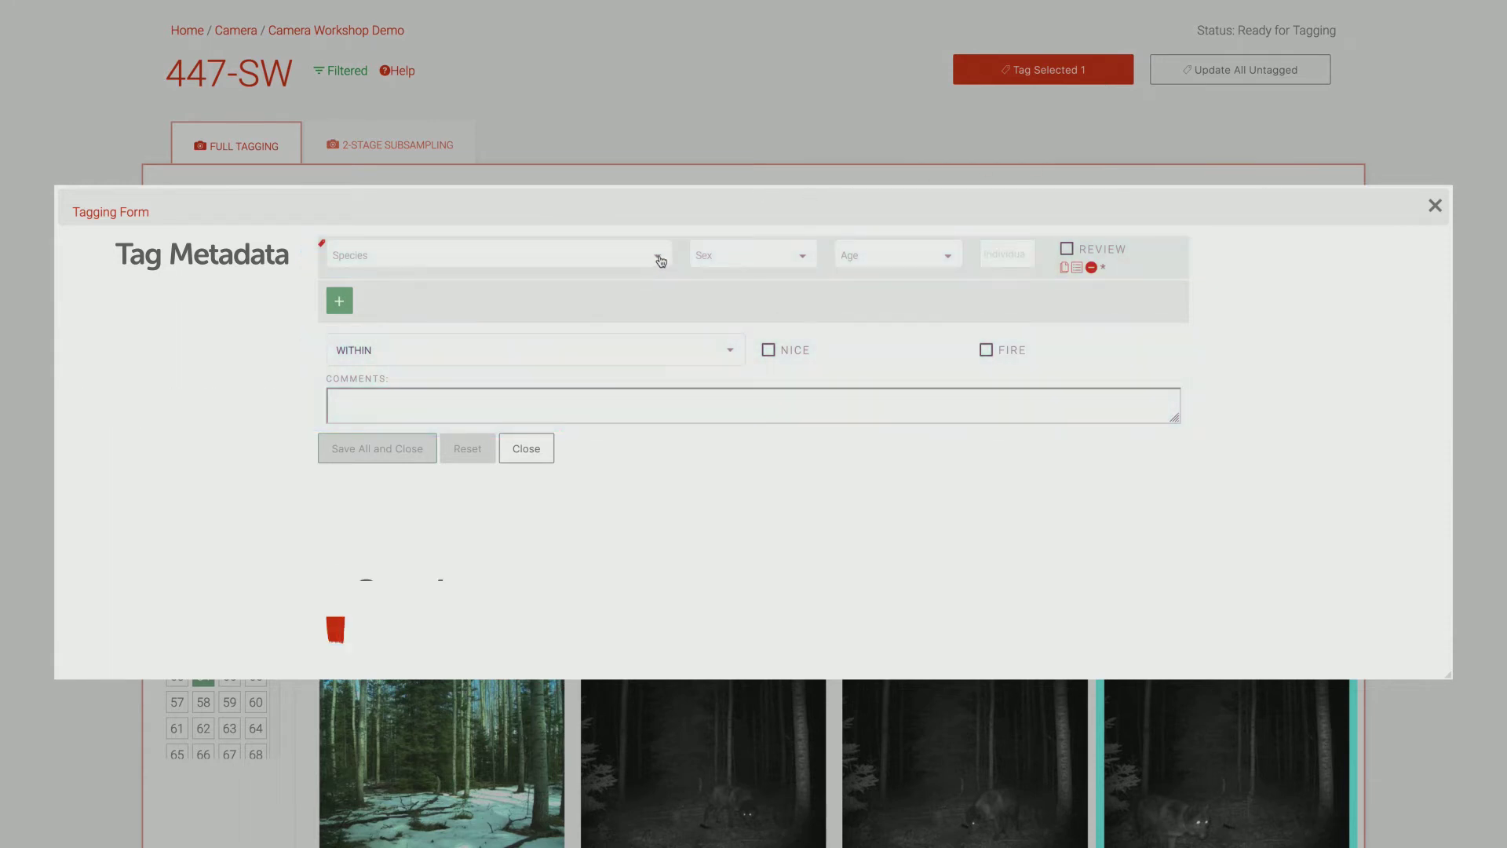
- Inspect the Species, Sex and Age choices and the Individuals field on the blank tag row
click(658, 263)
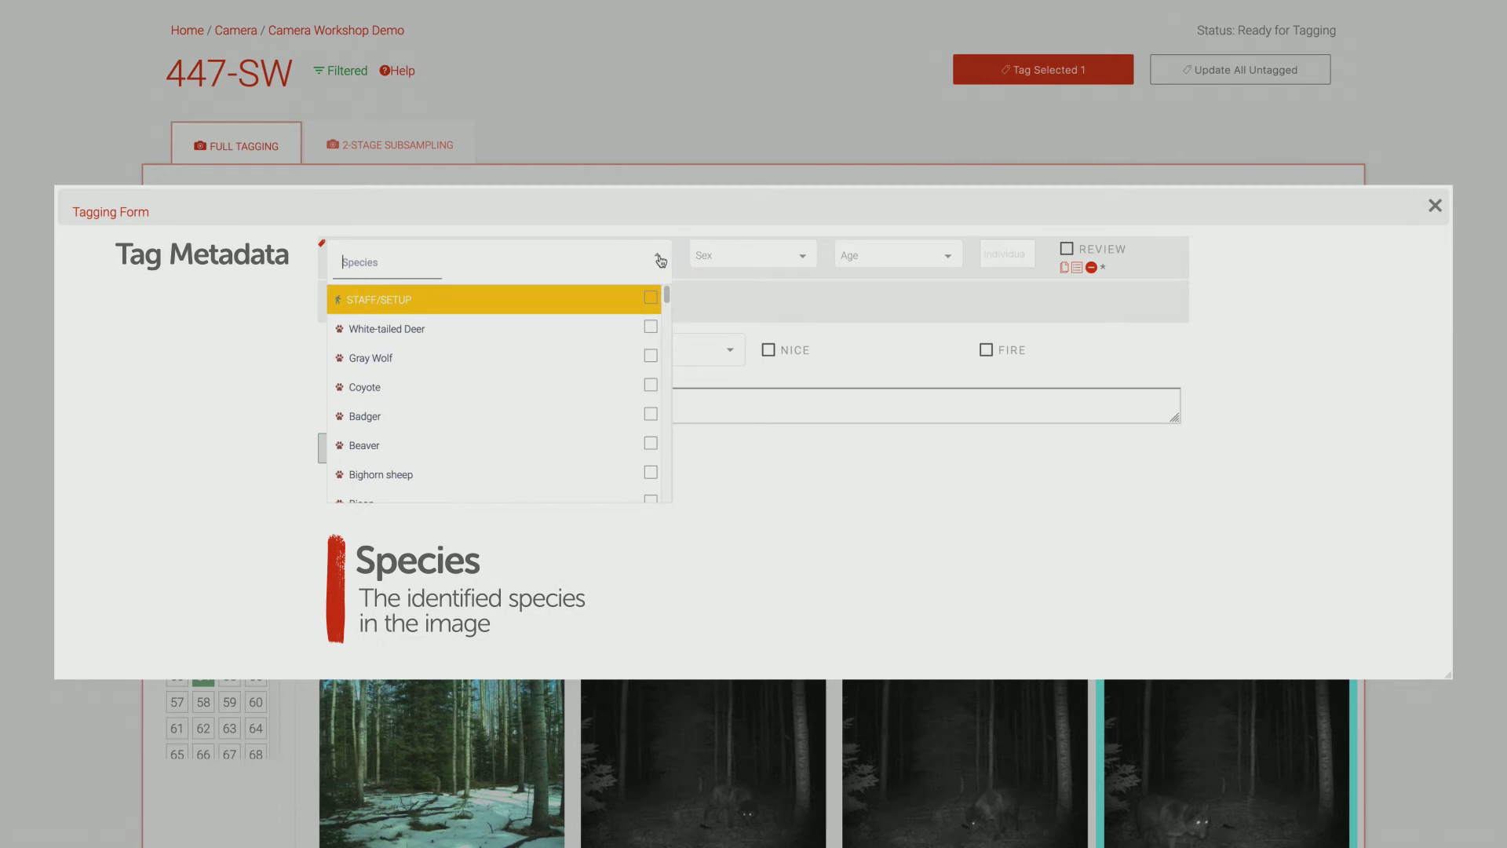
click(660, 261)
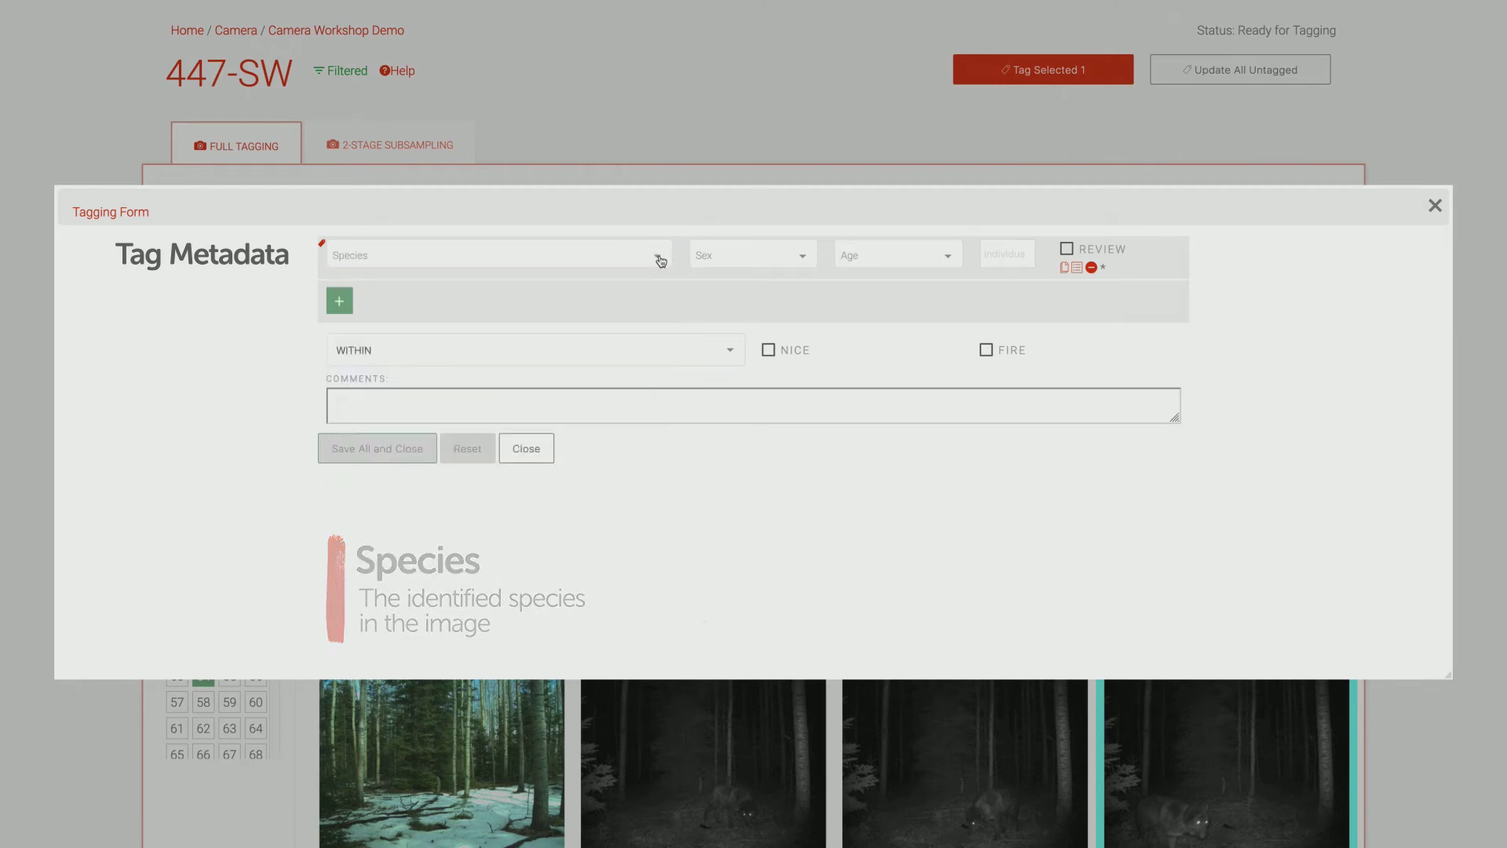
click(807, 259)
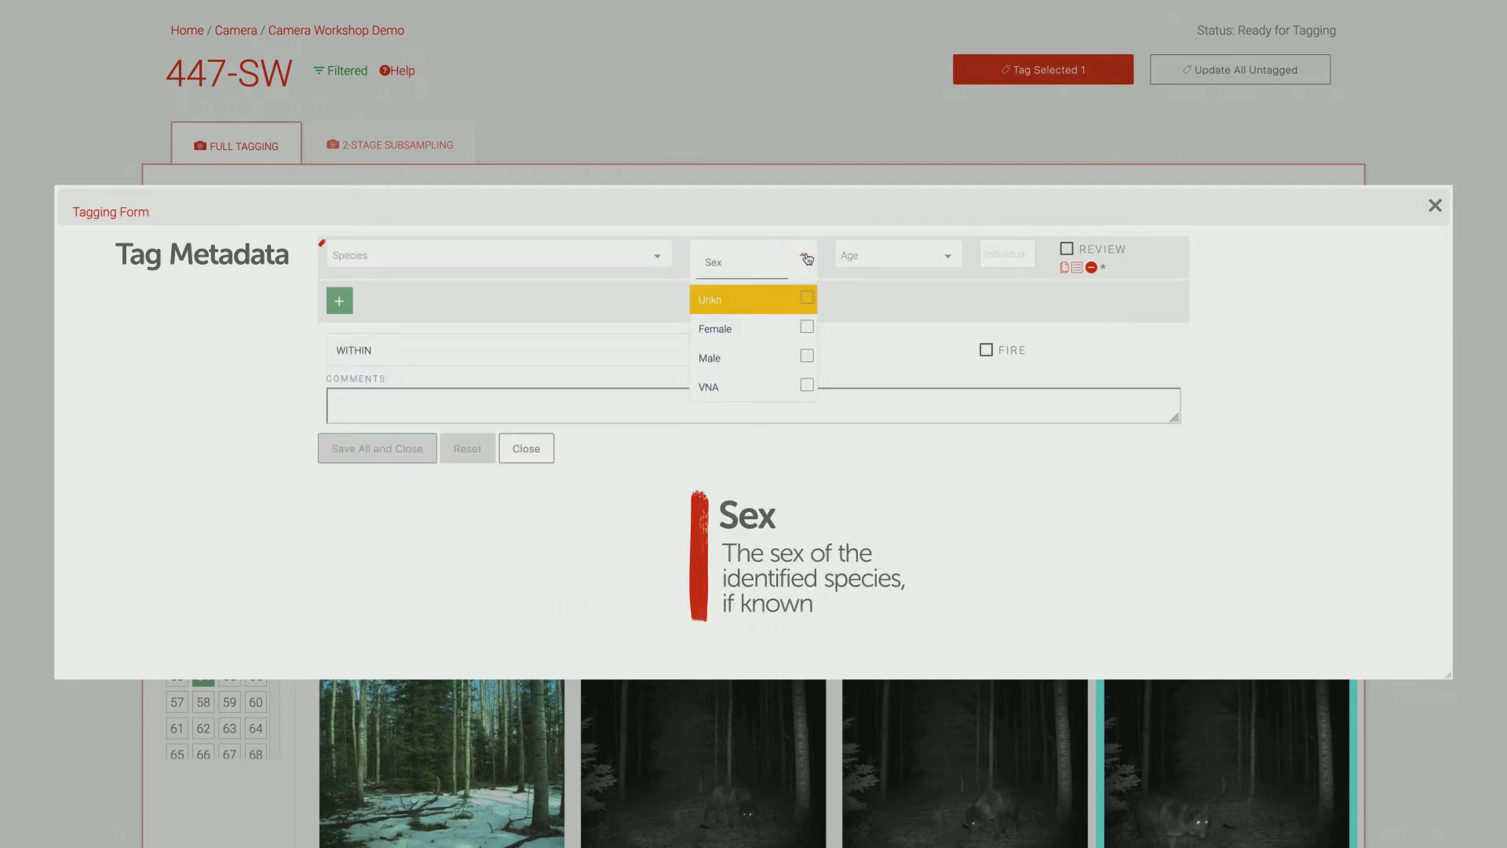
click(947, 259)
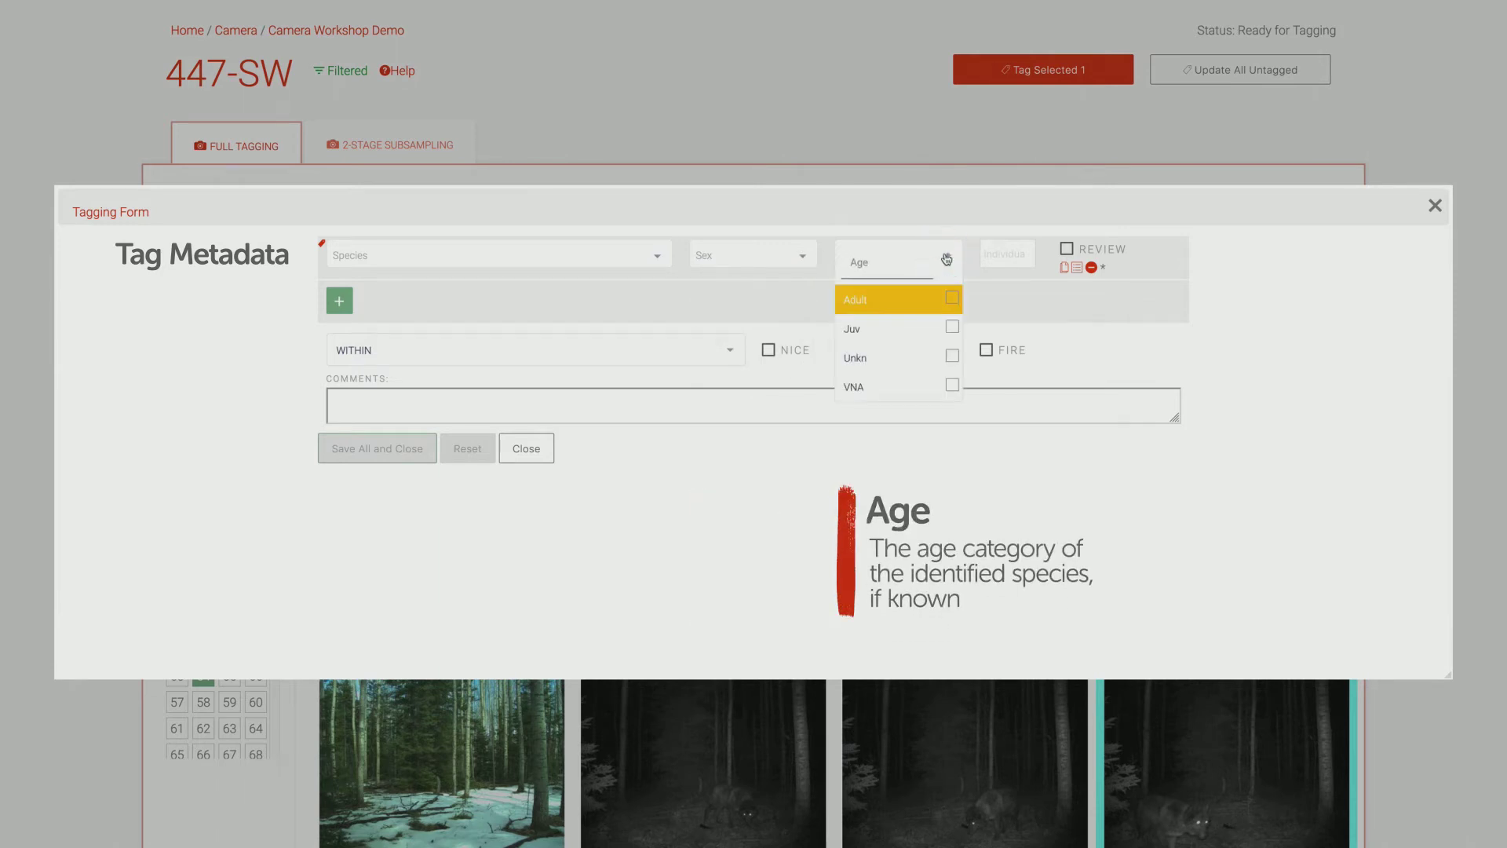
click(946, 259)
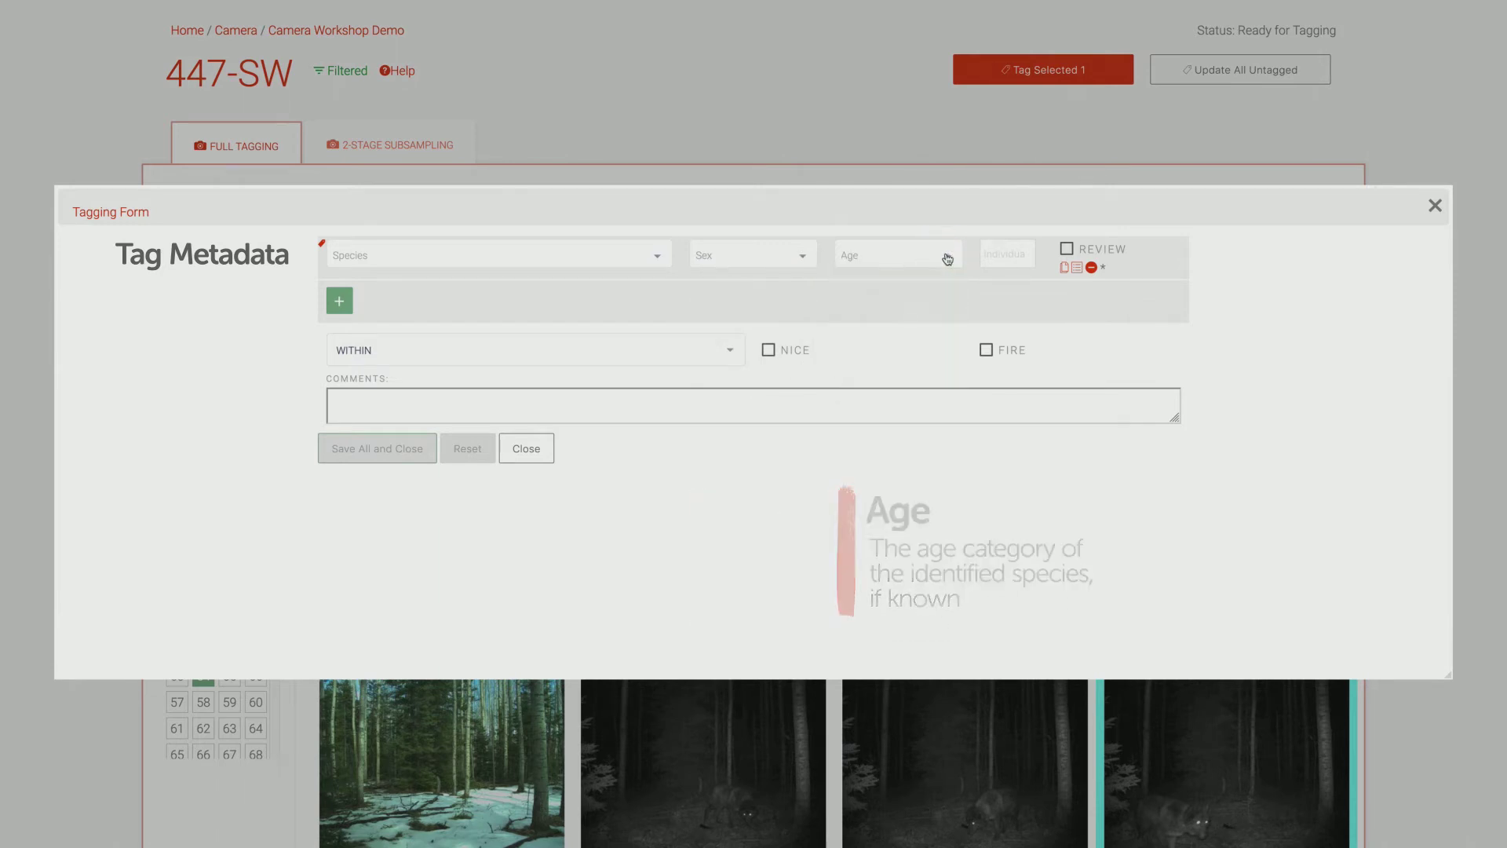
click(994, 252)
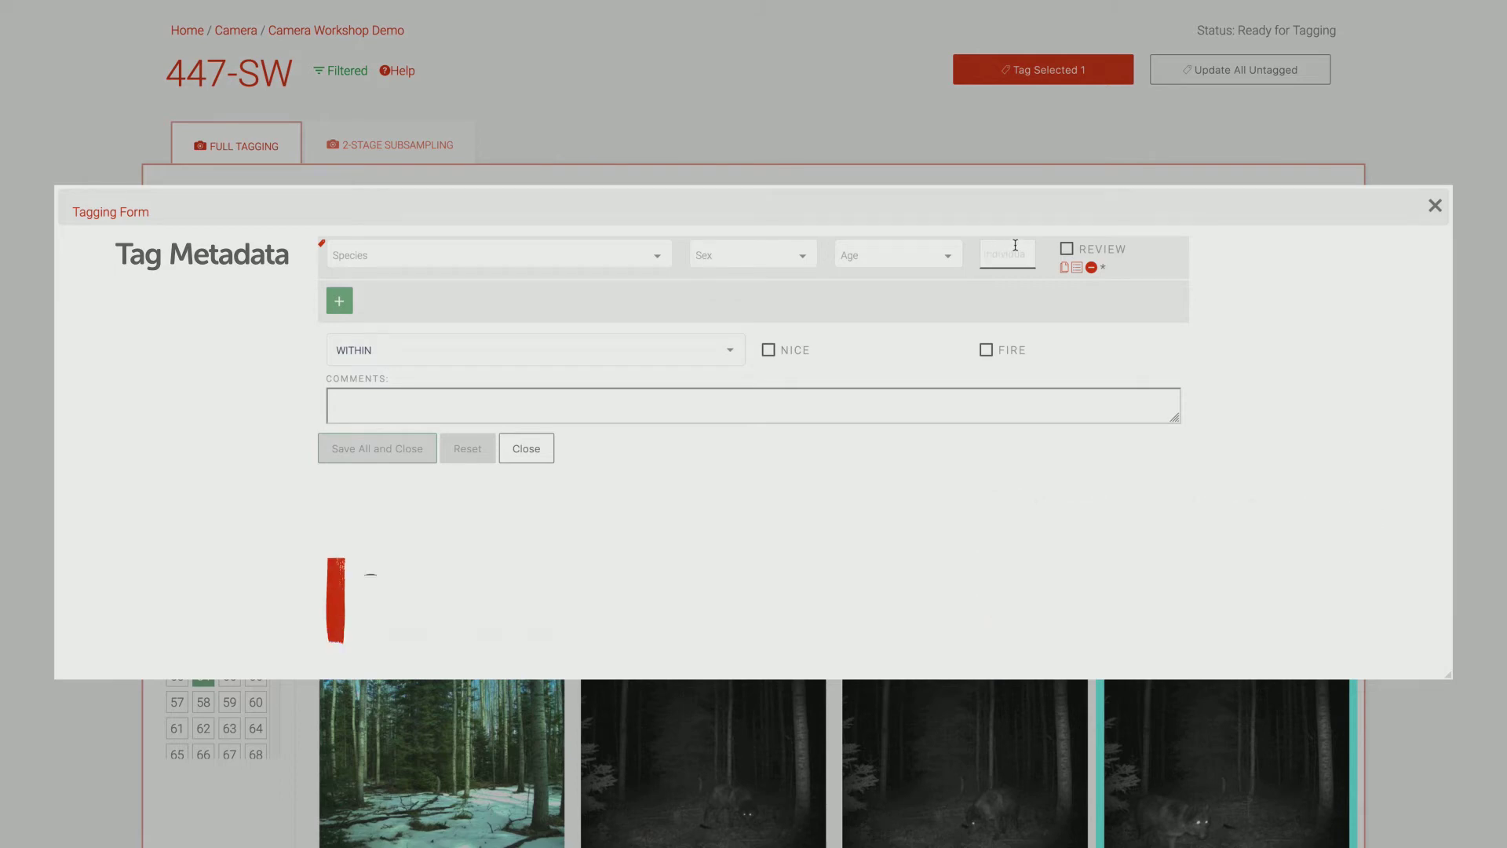
- Try a 'Collared' comment, the REVIEW flag and a second tag row, then undo each
click(1078, 269)
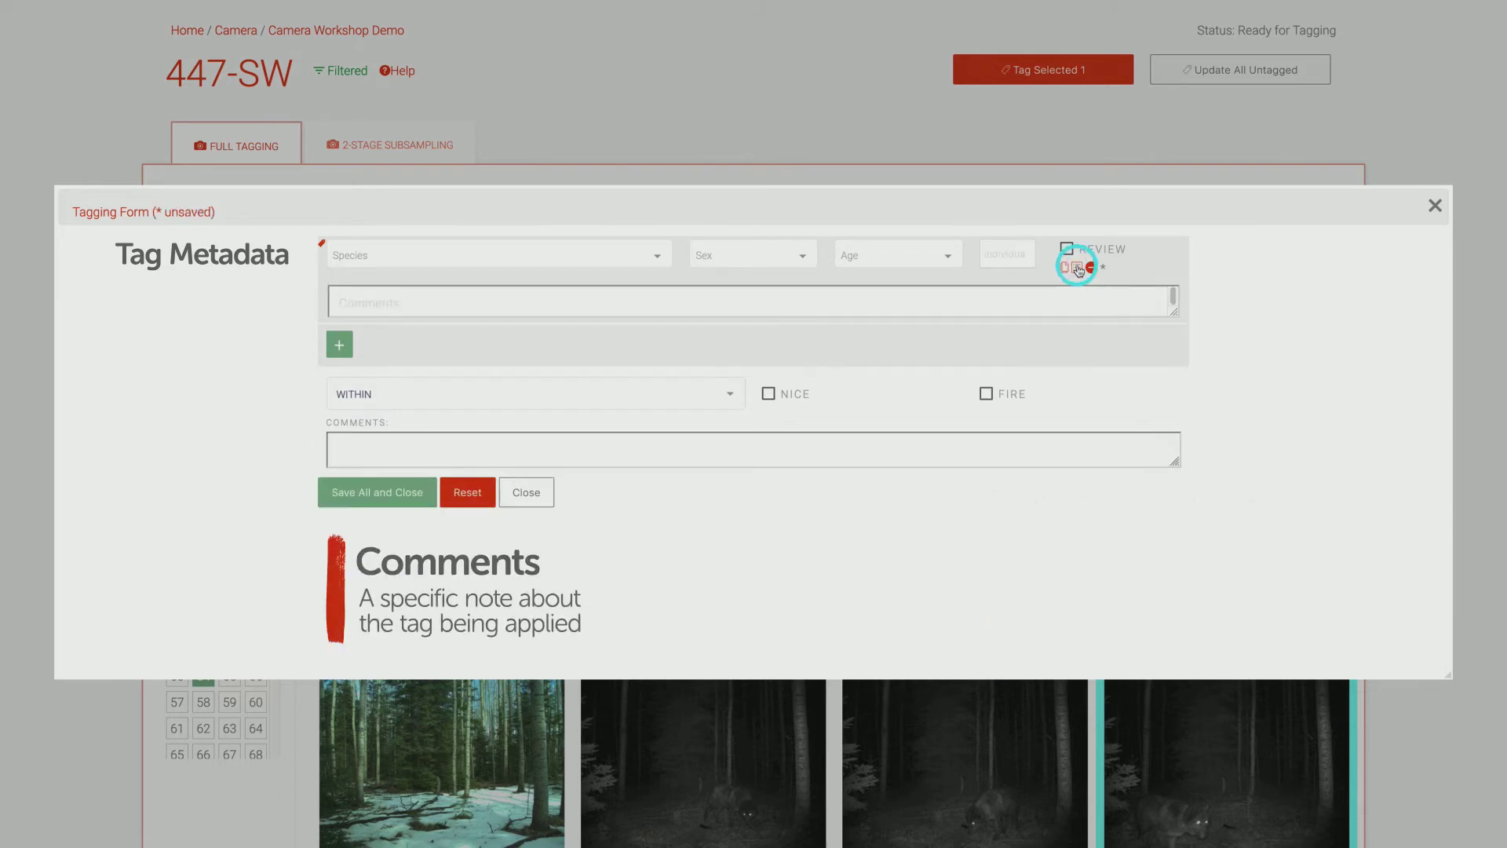
click(1030, 289)
text(Collared)
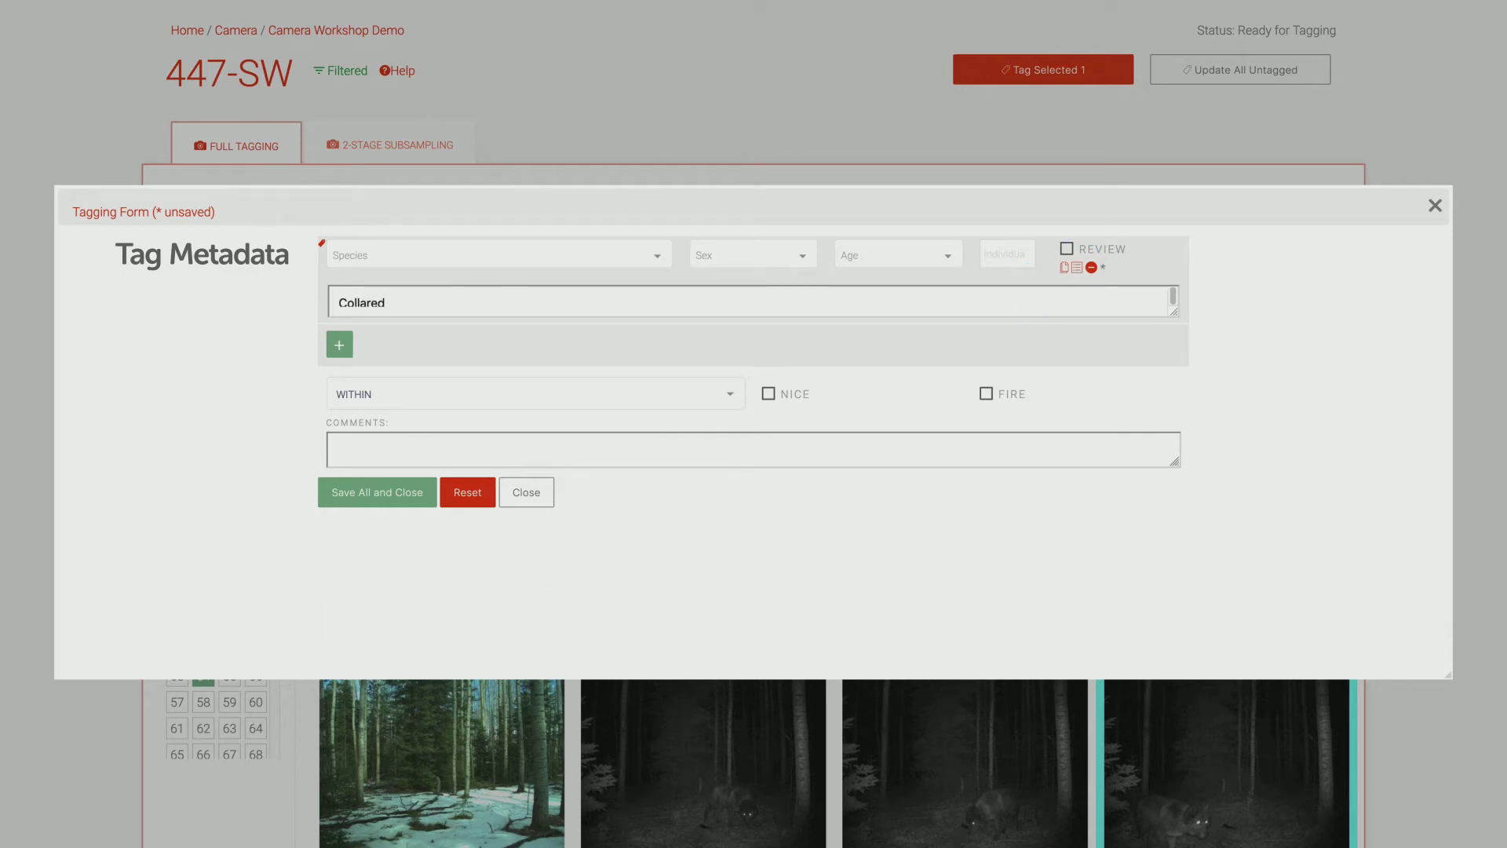
click(1067, 249)
click(1067, 250)
click(339, 346)
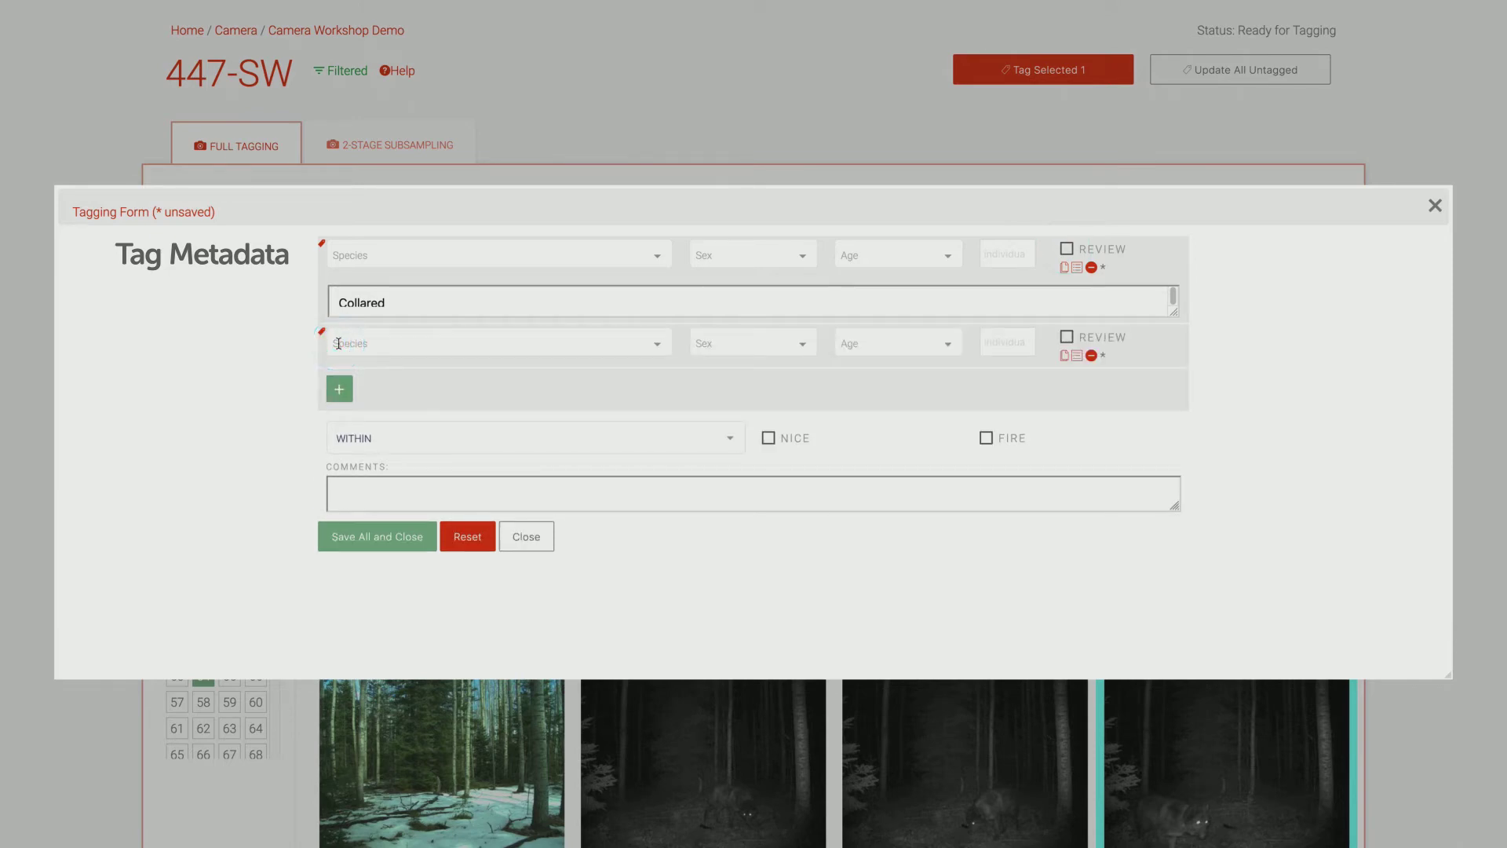
click(1092, 356)
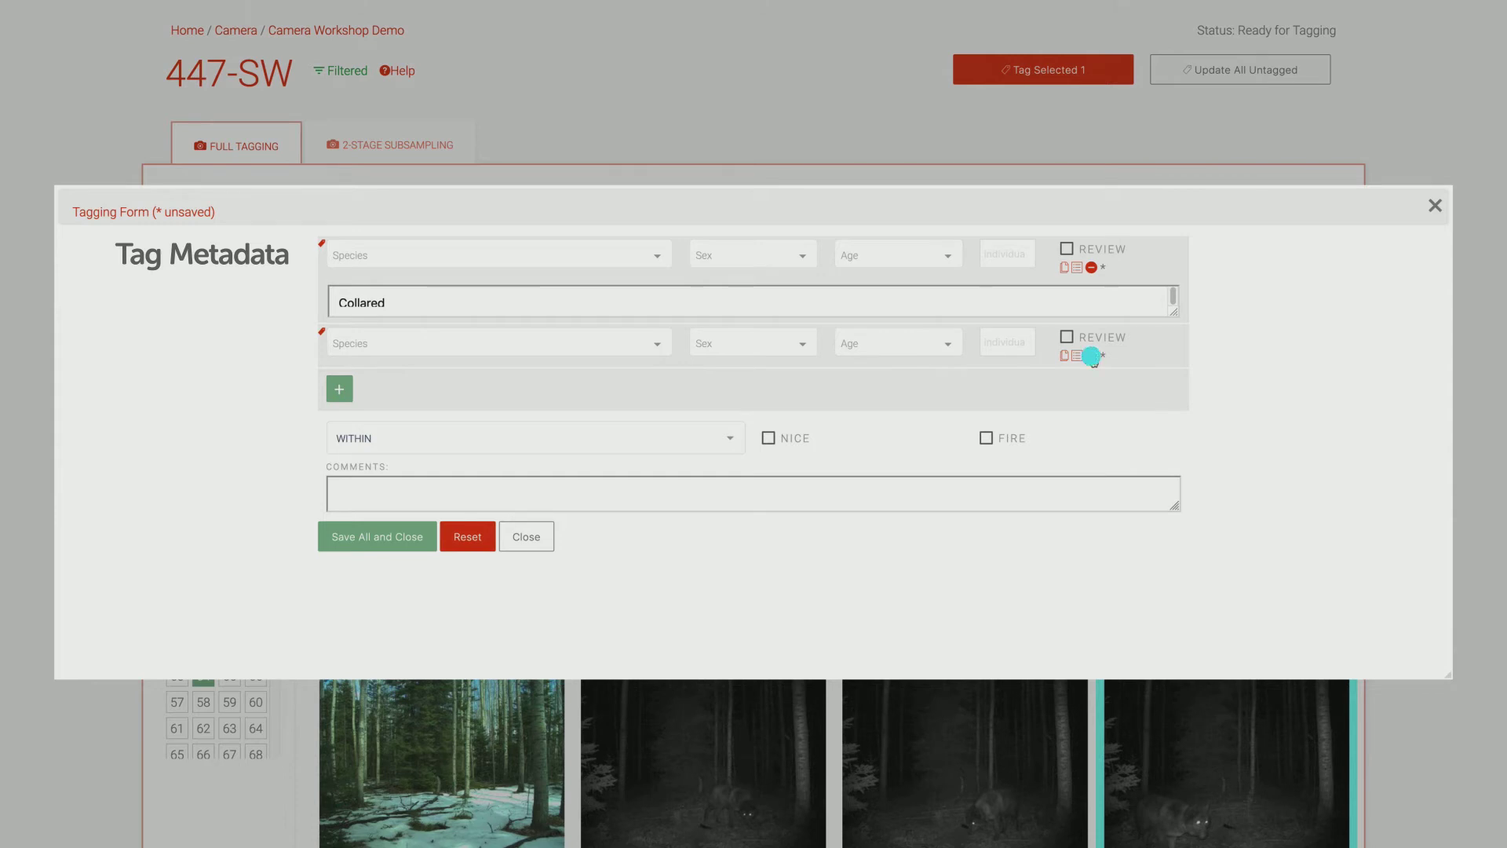
click(1078, 268)
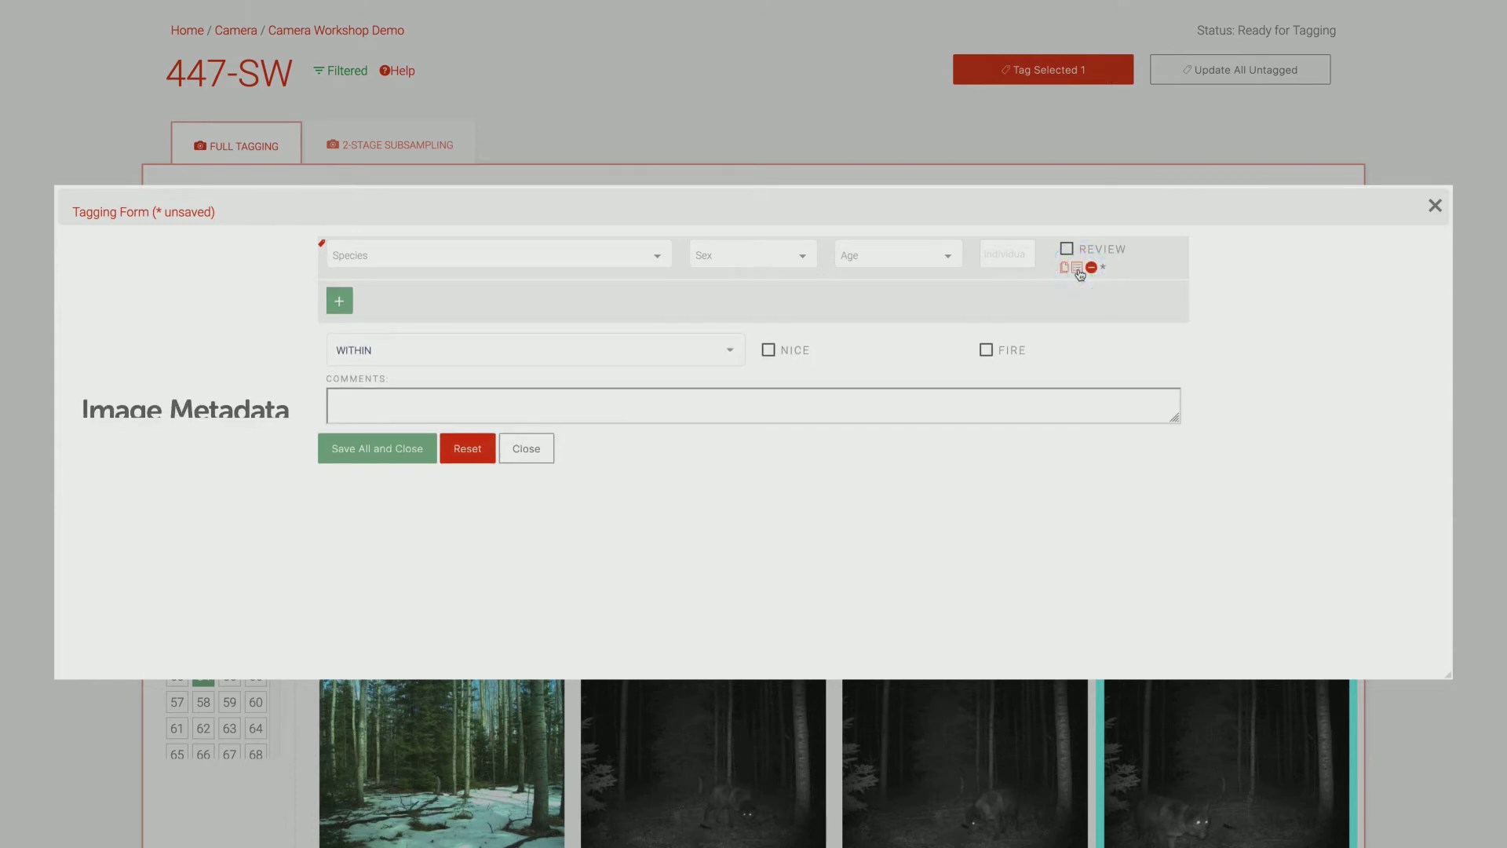
- Keep the field of view at WITHIN and leave NICE and FIRE unchecked
click(731, 355)
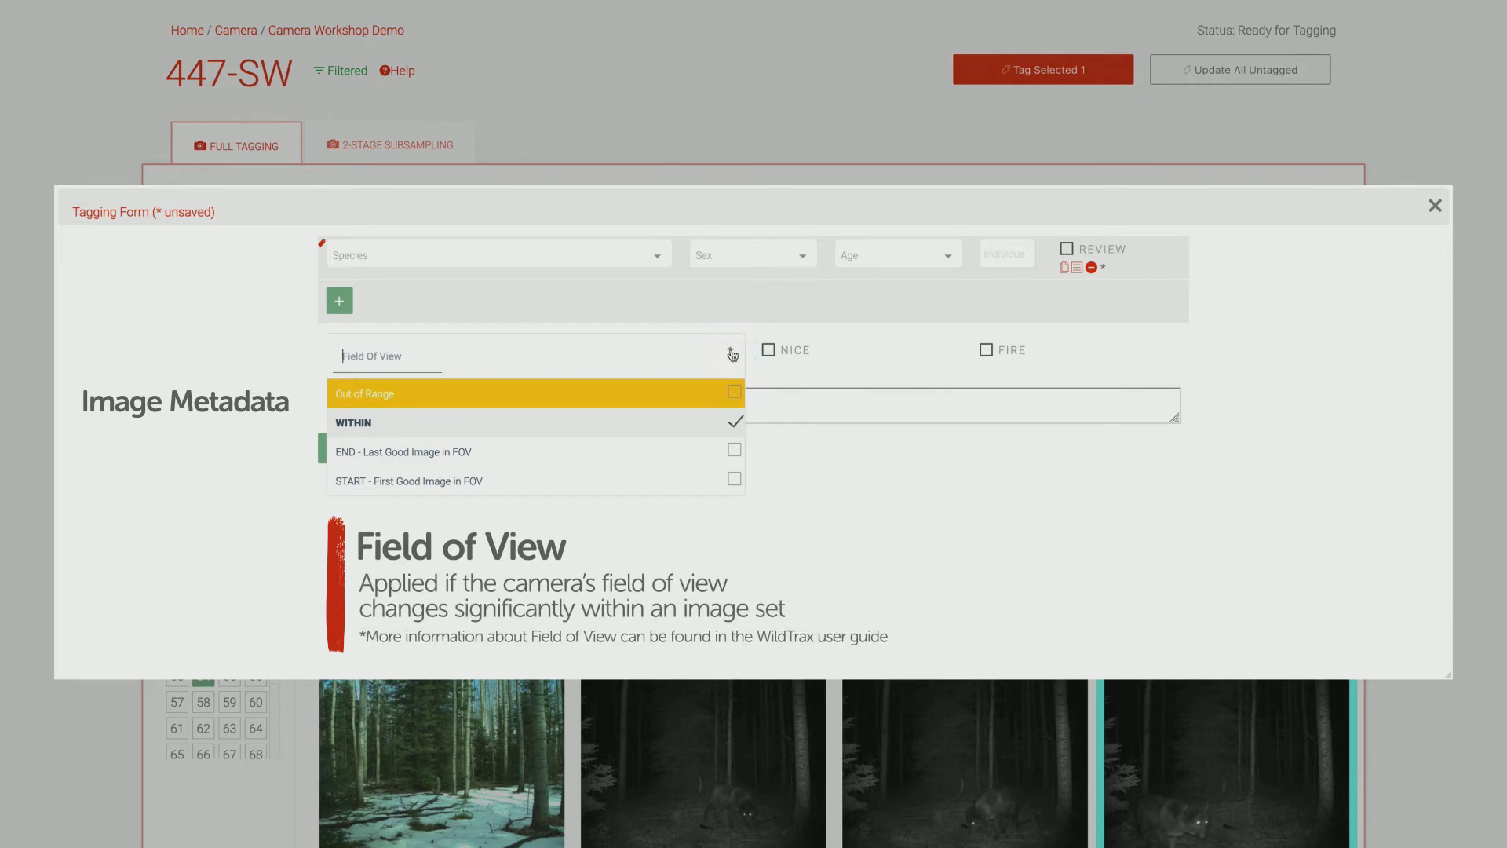
click(730, 353)
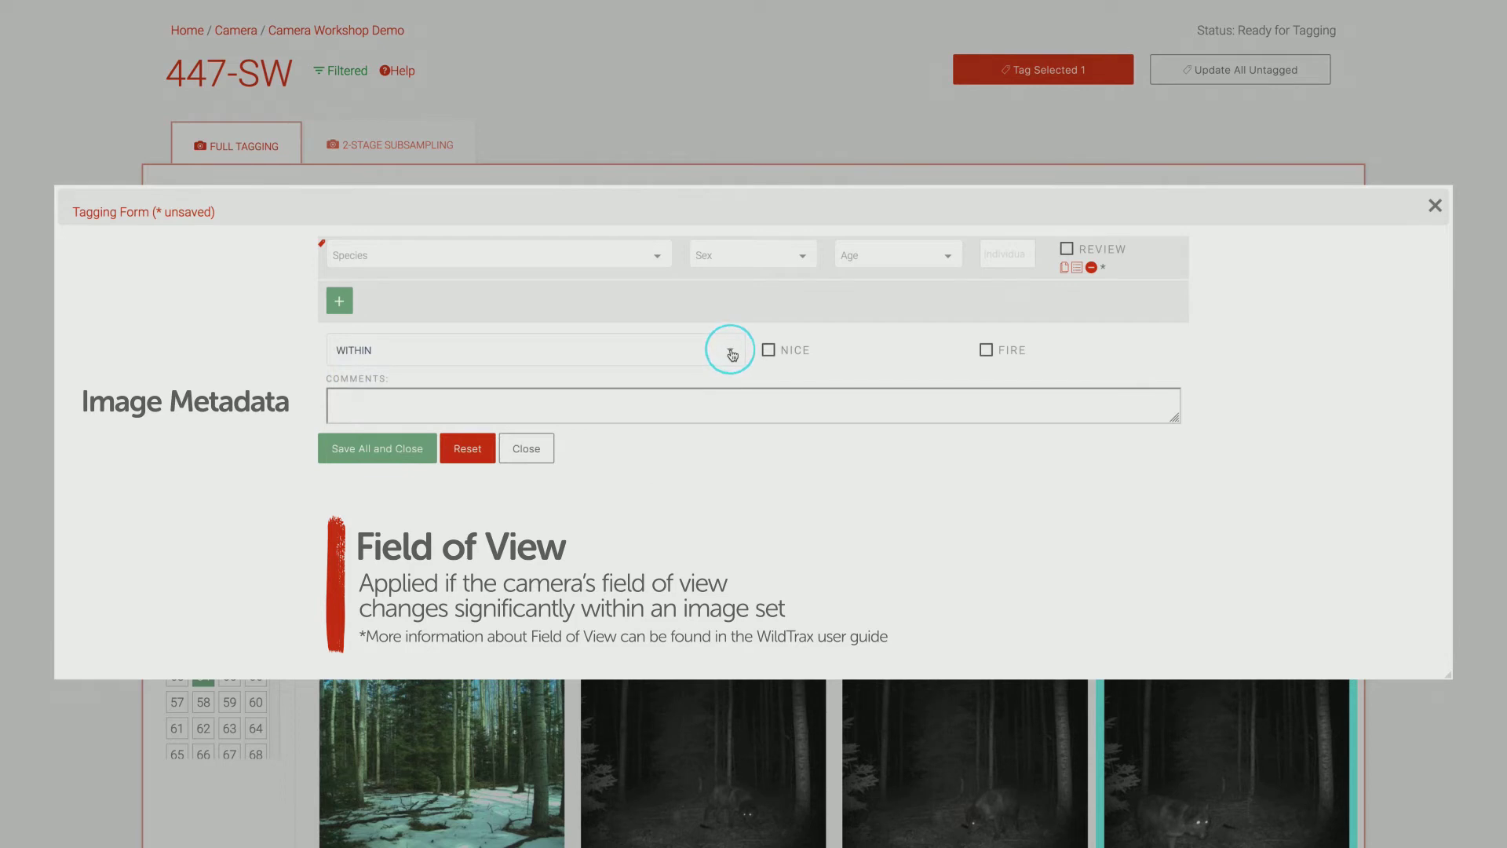
click(768, 352)
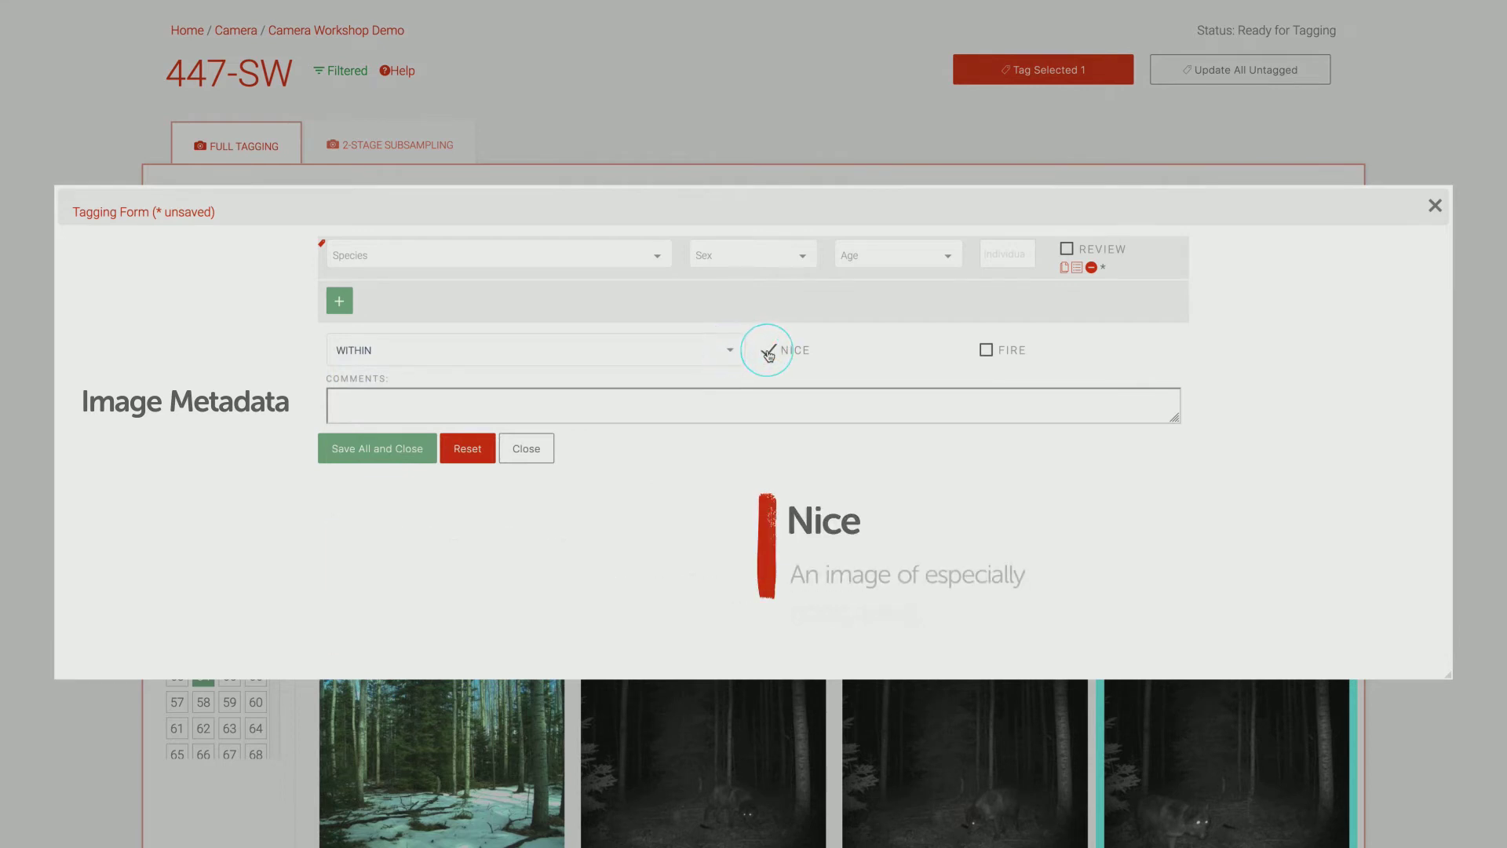
click(768, 353)
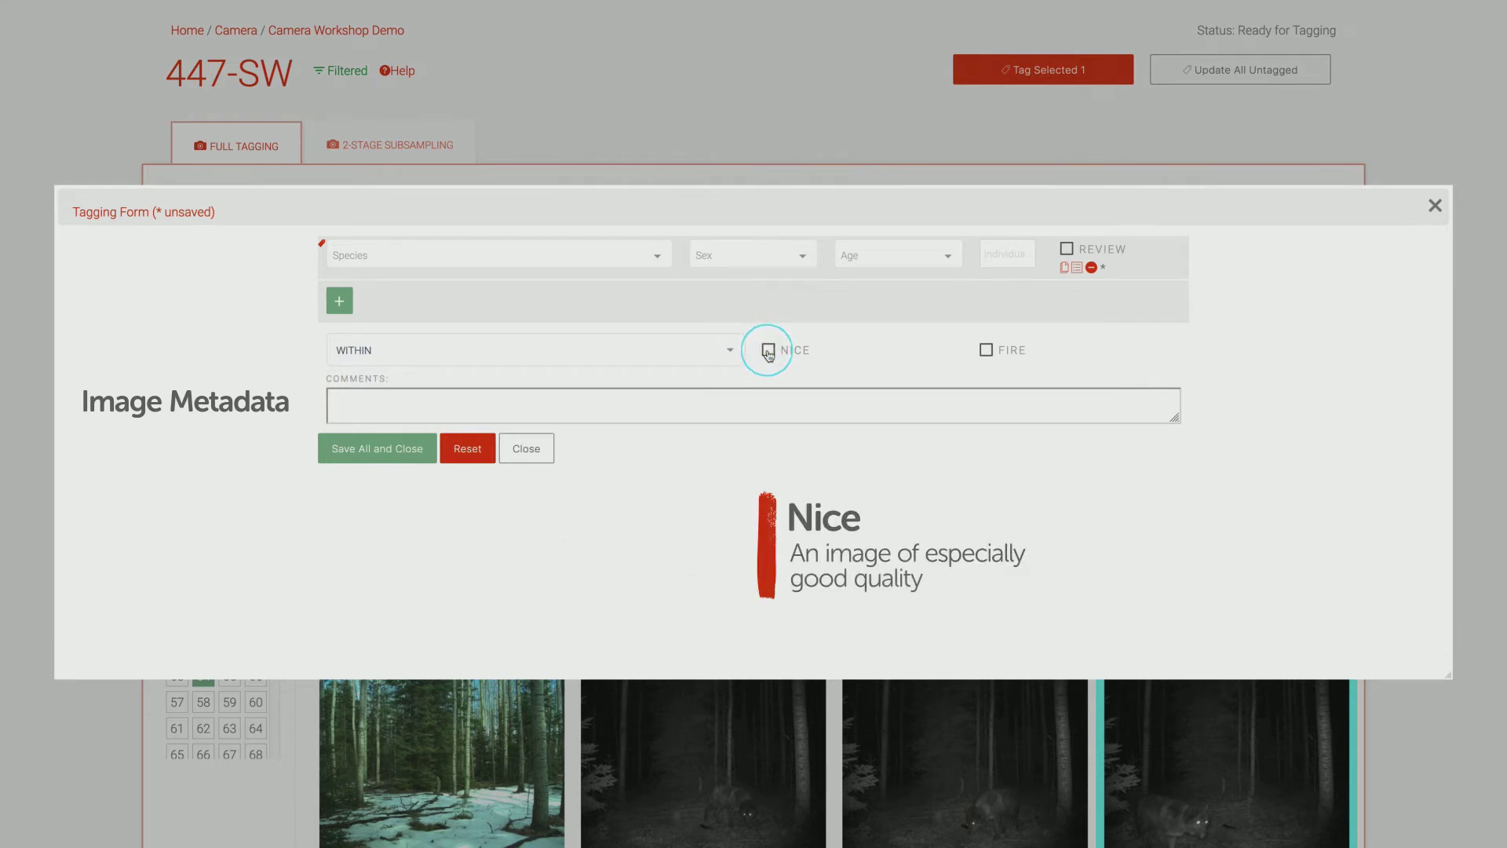
click(987, 352)
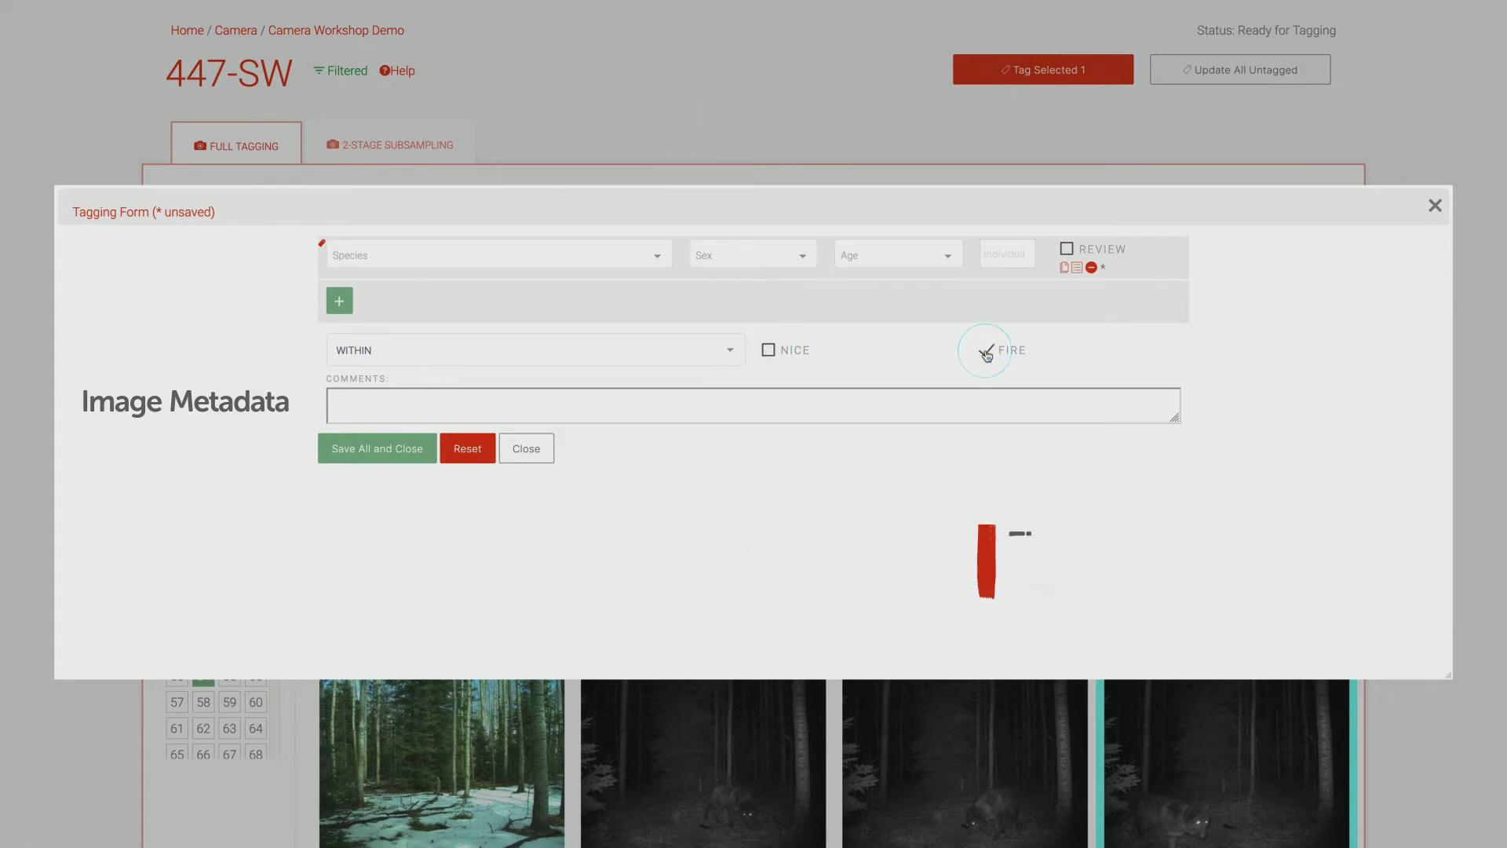
click(987, 352)
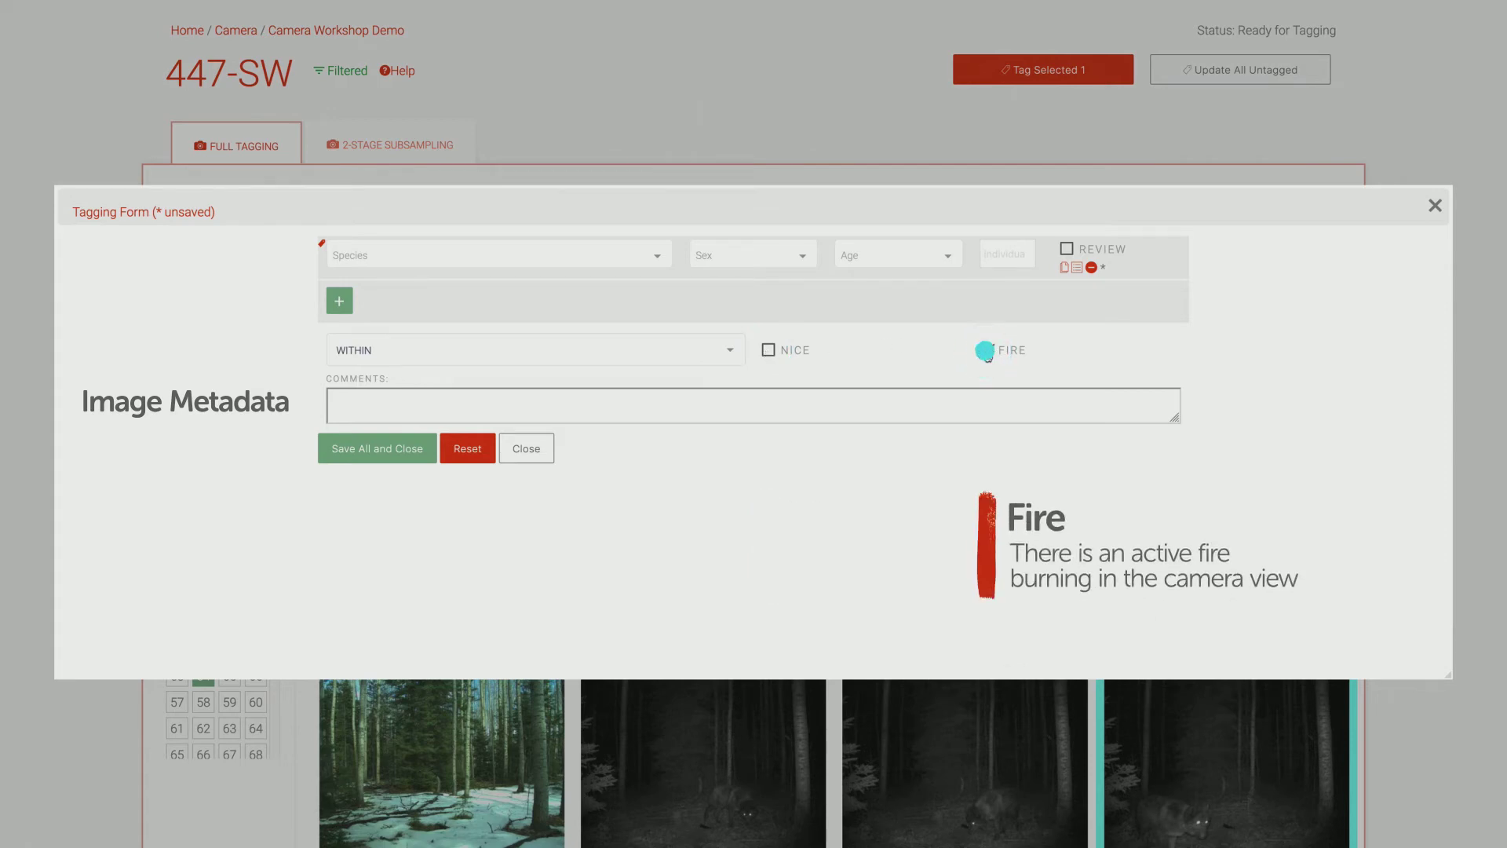
- Type 'snow covering the lens' as the image comment, then clear it
click(373, 400)
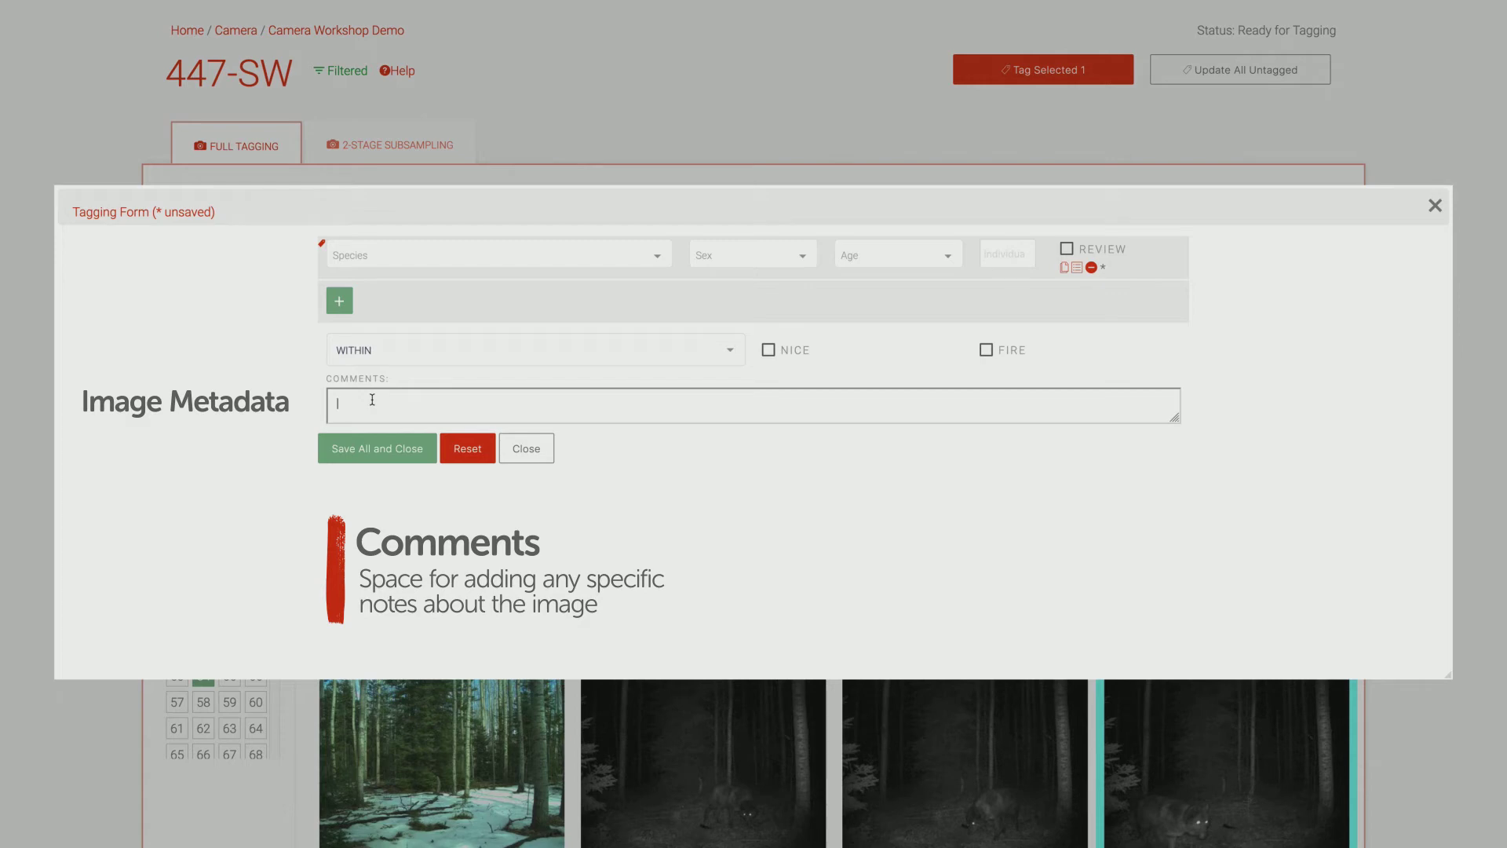
text(snow covering the lens)
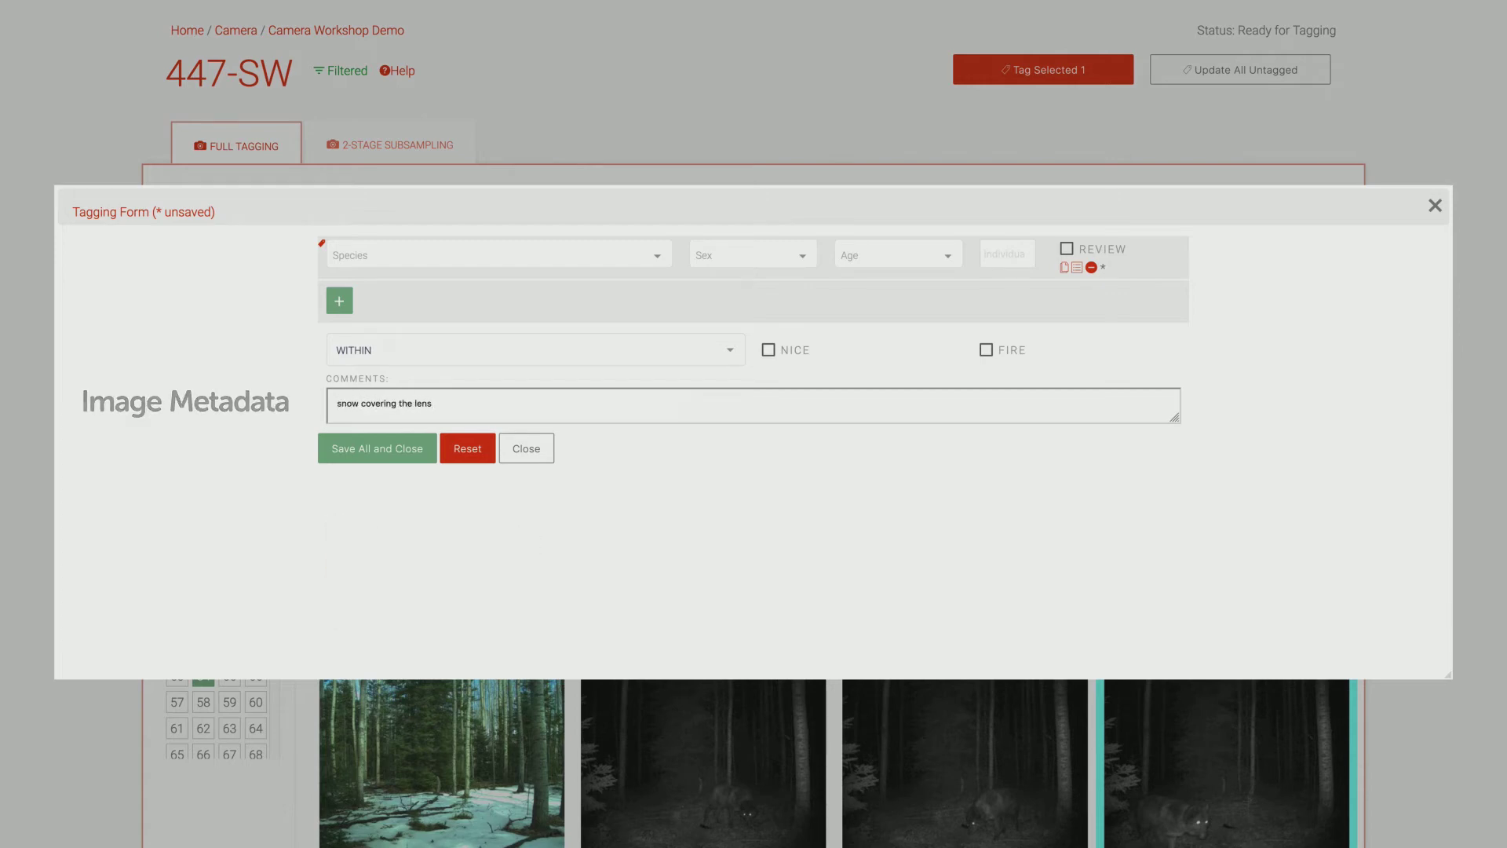
key(BackSpace)
key(BackSpace)
key(BackSpace)
key(BackSpace)
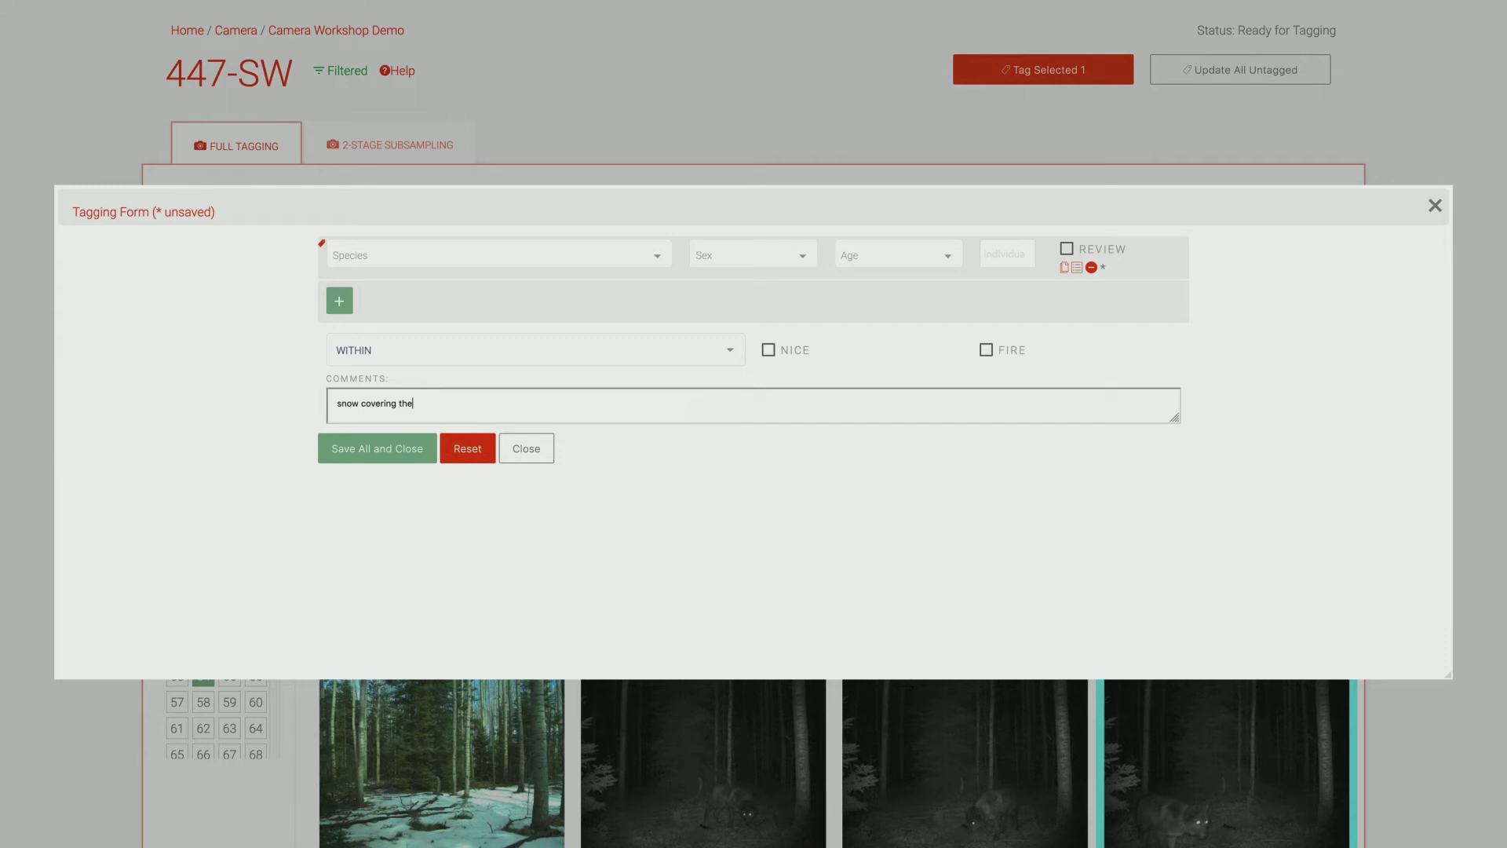
key(BackSpace)
key(BackSpace)
key(BackSpace)
key(BackSpace)
key(BackSpace)
key(BackSpace)
key(BackSpace)
key(BackSpace)
key(BackSpace)
key(BackSpace)
key(BackSpace)
key(BackSpace)
key(BackSpace)
key(BackSpace)
key(BackSpace)
key(BackSpace)
key(BackSpace)
- Tag image 12 as Gray Wolf and save the form
click(498, 256)
text(gra)
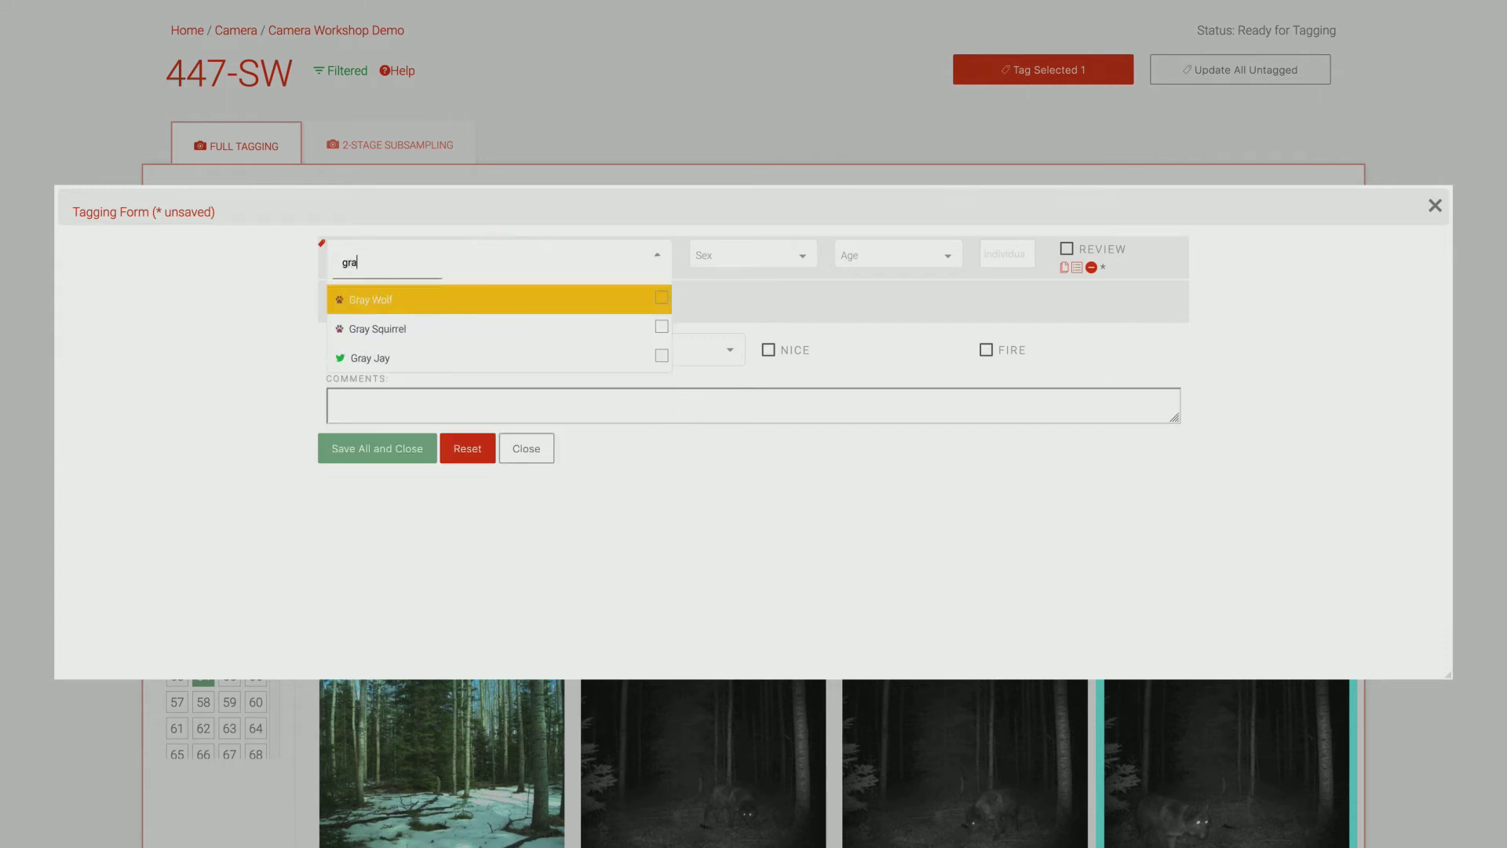
key(Return)
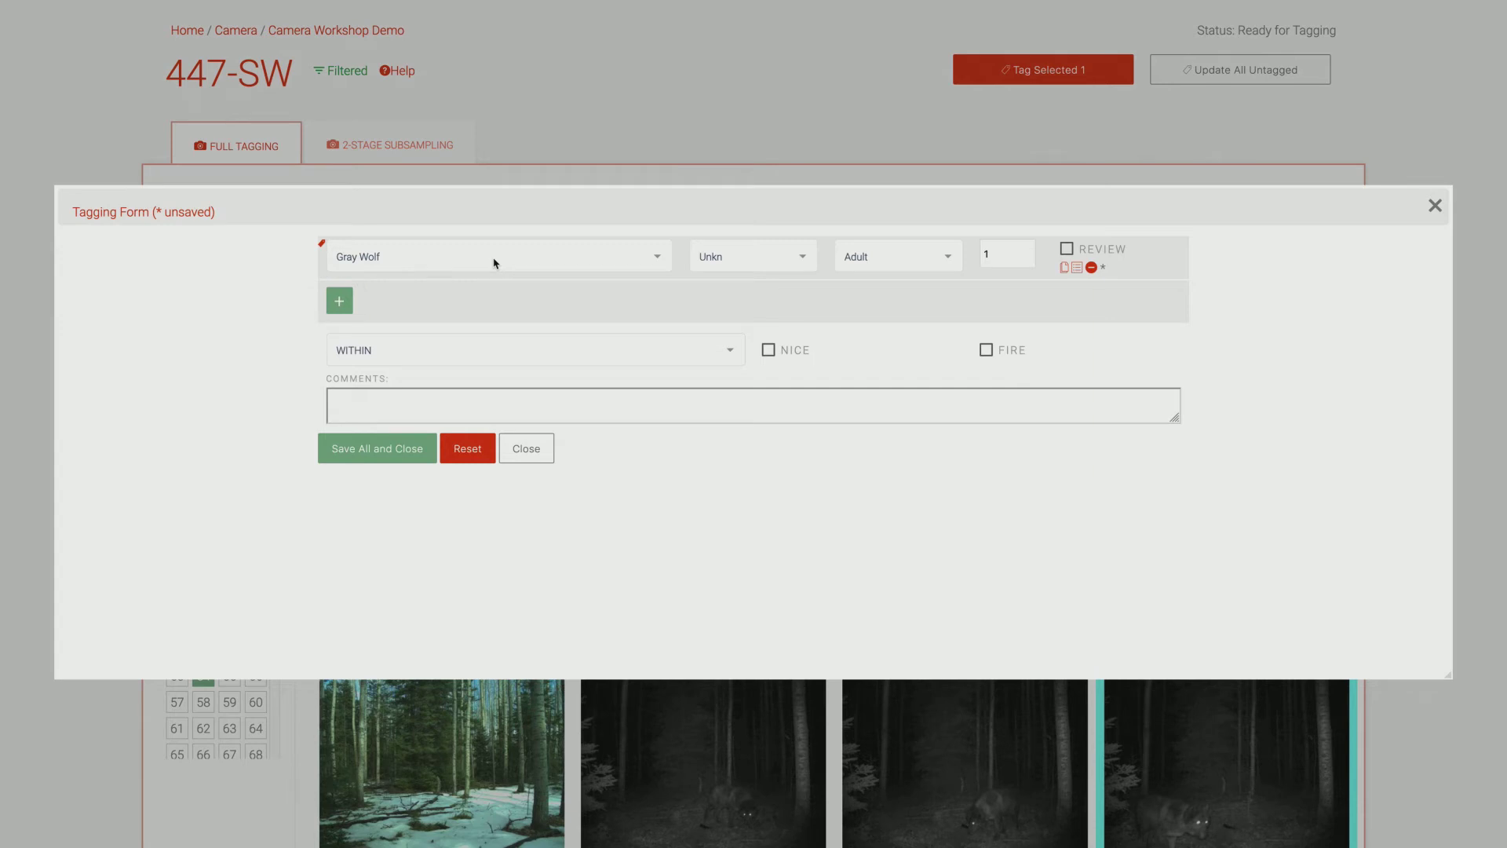
click(379, 449)
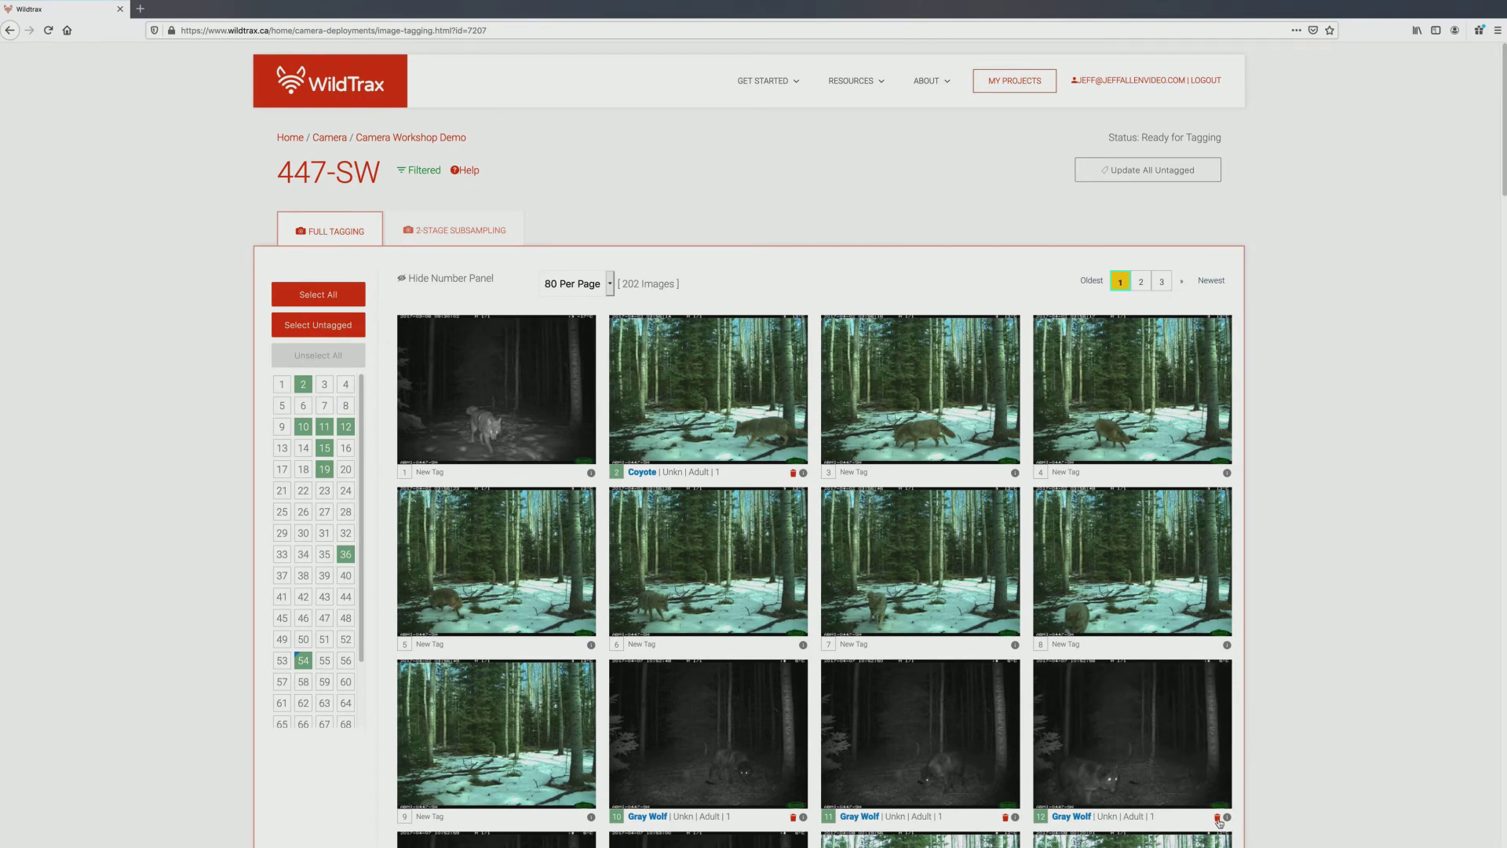
- Delete image 12's tag and review image 11's Gray Wolf tag details unchanged
click(1217, 817)
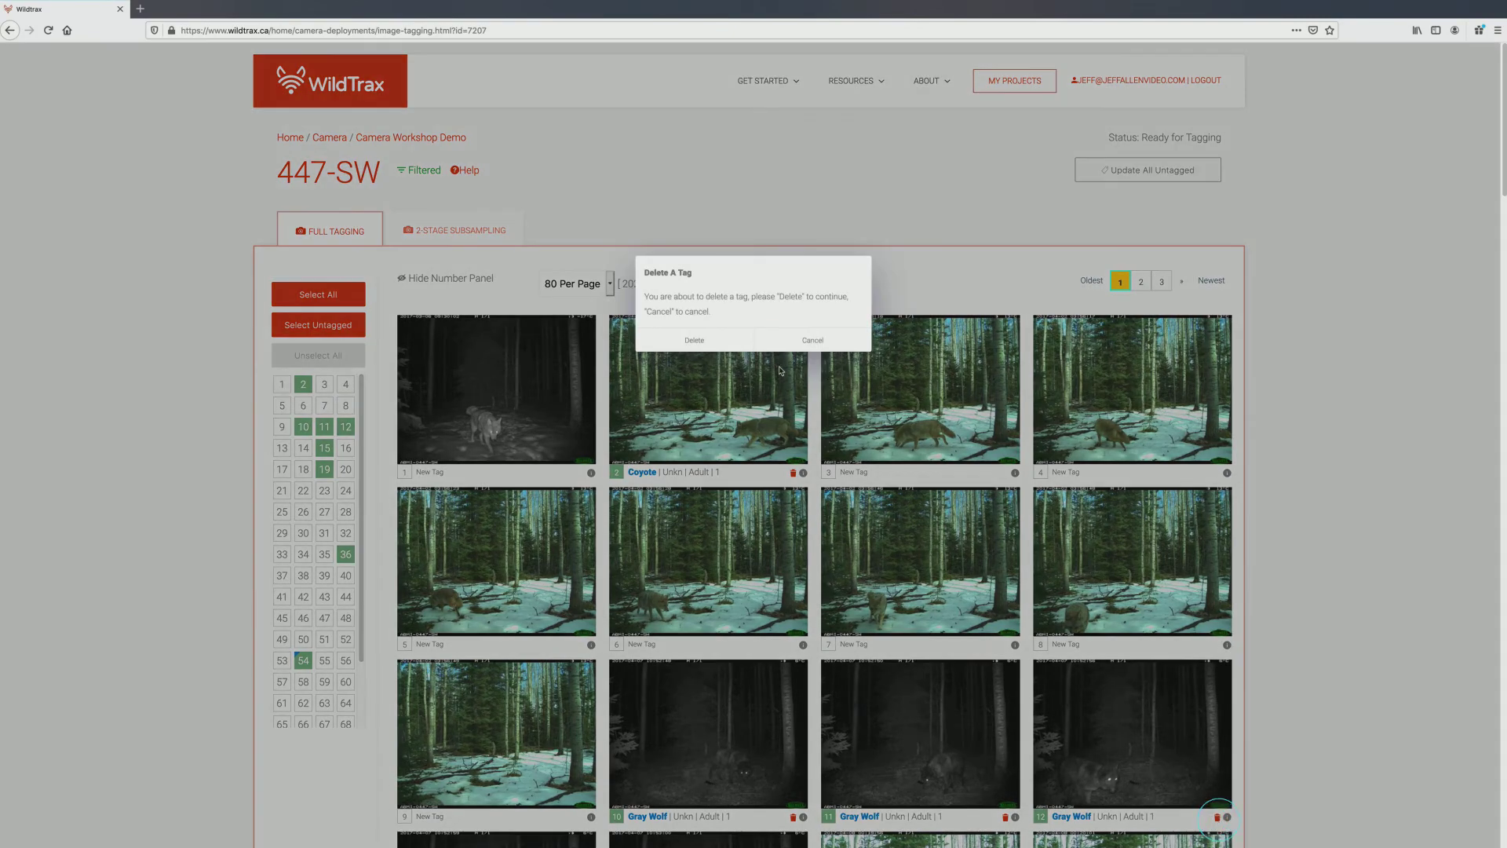
click(724, 348)
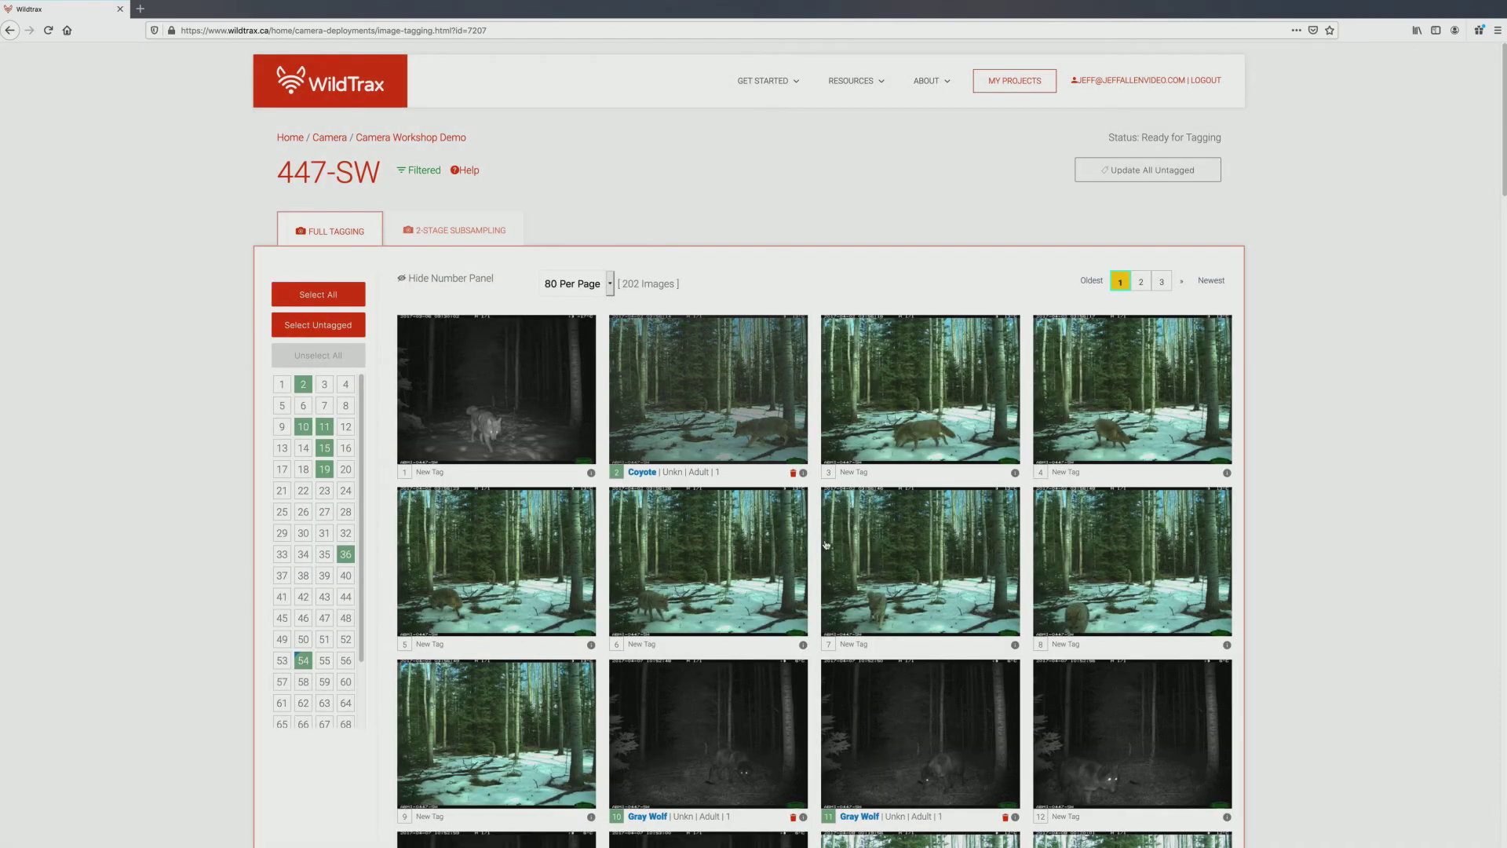
click(867, 817)
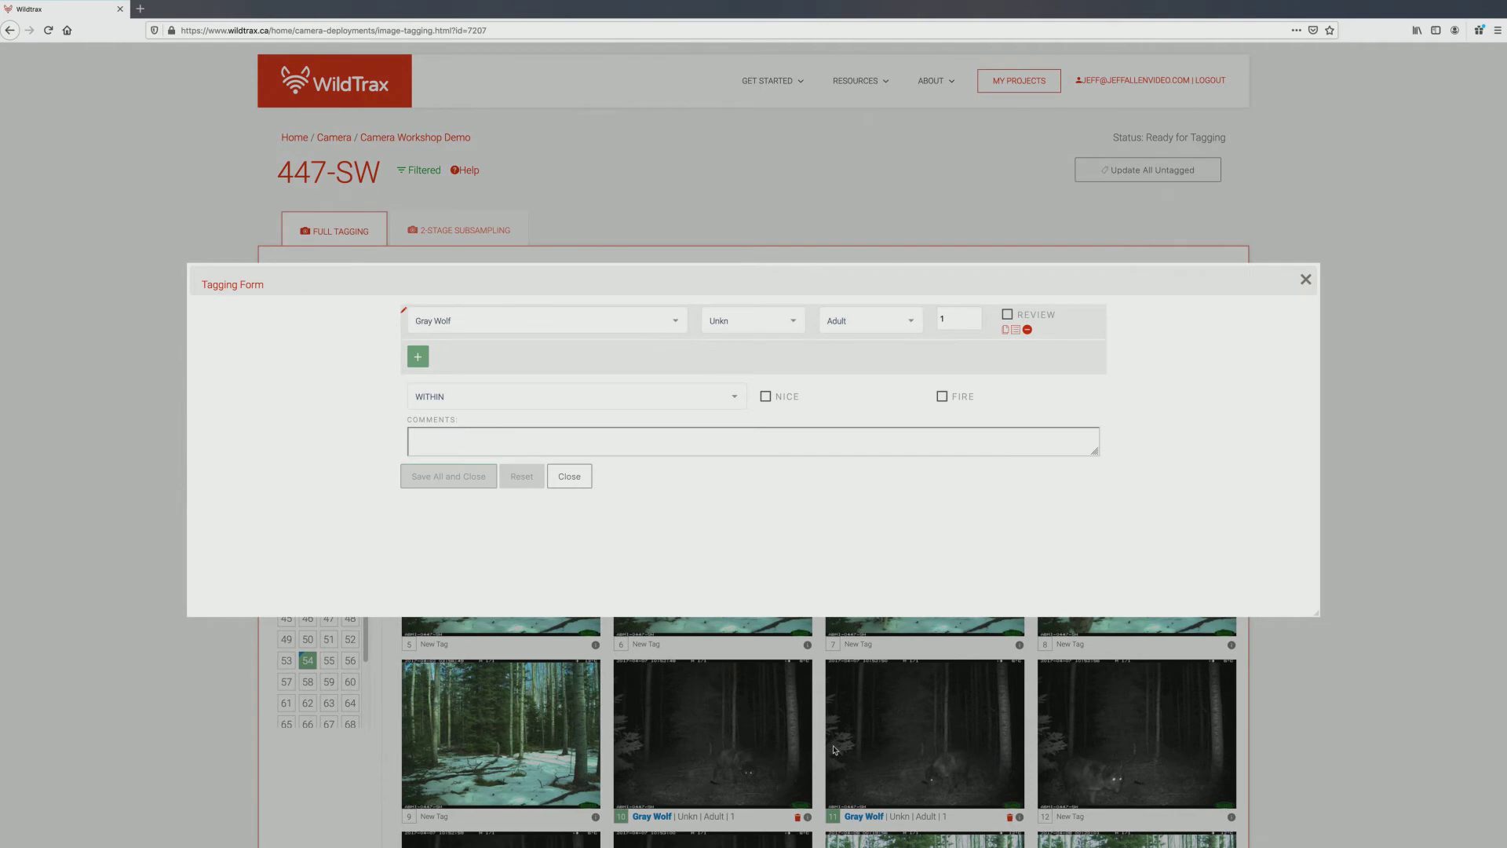
click(569, 476)
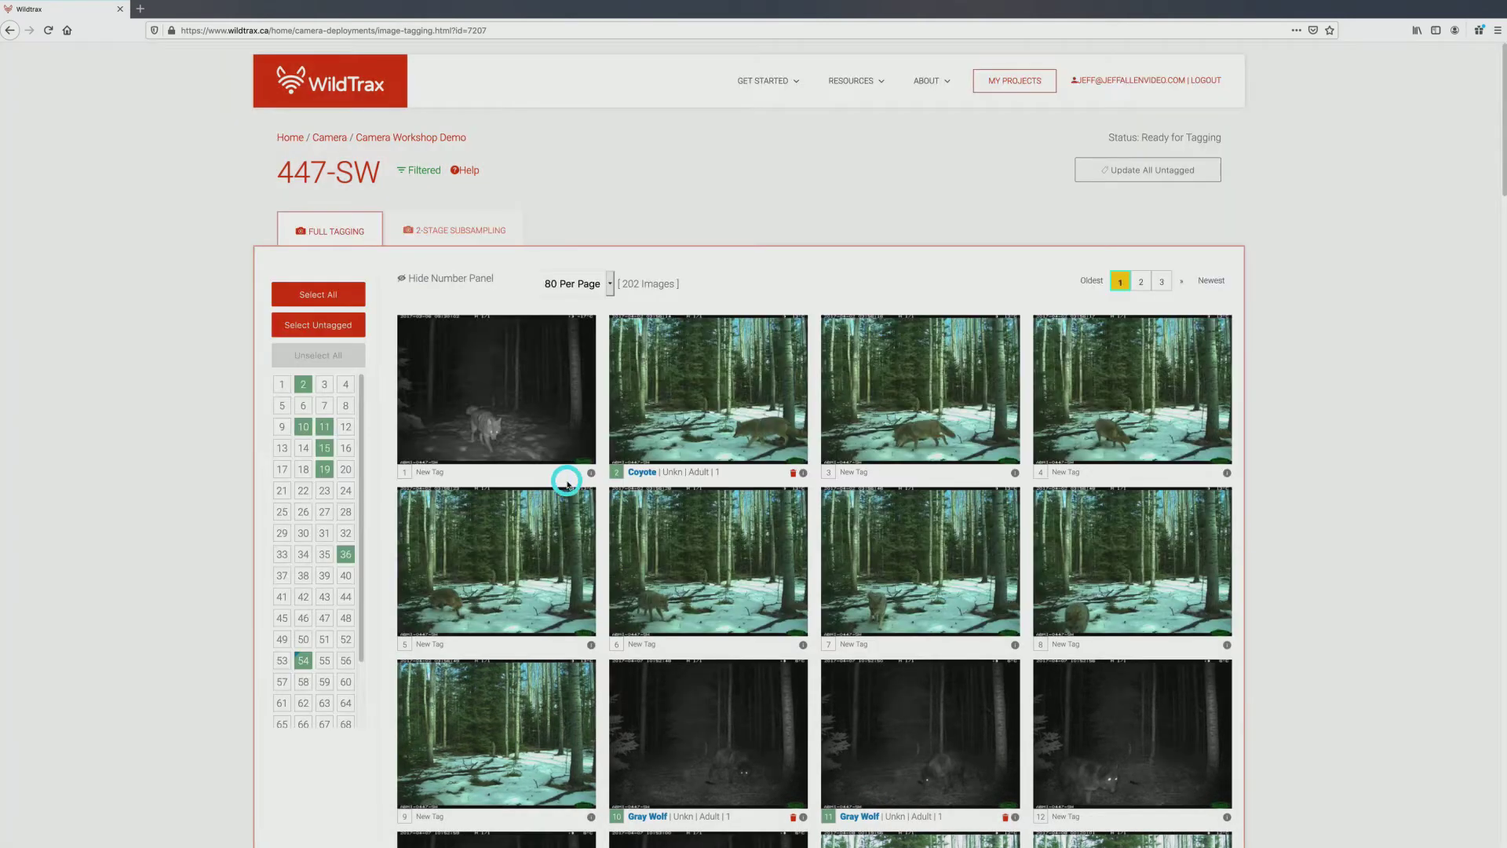
- Batch-tag images 10 and 11 with the comment 'Collared' and save
click(698, 692)
drag(698, 692, 895, 752)
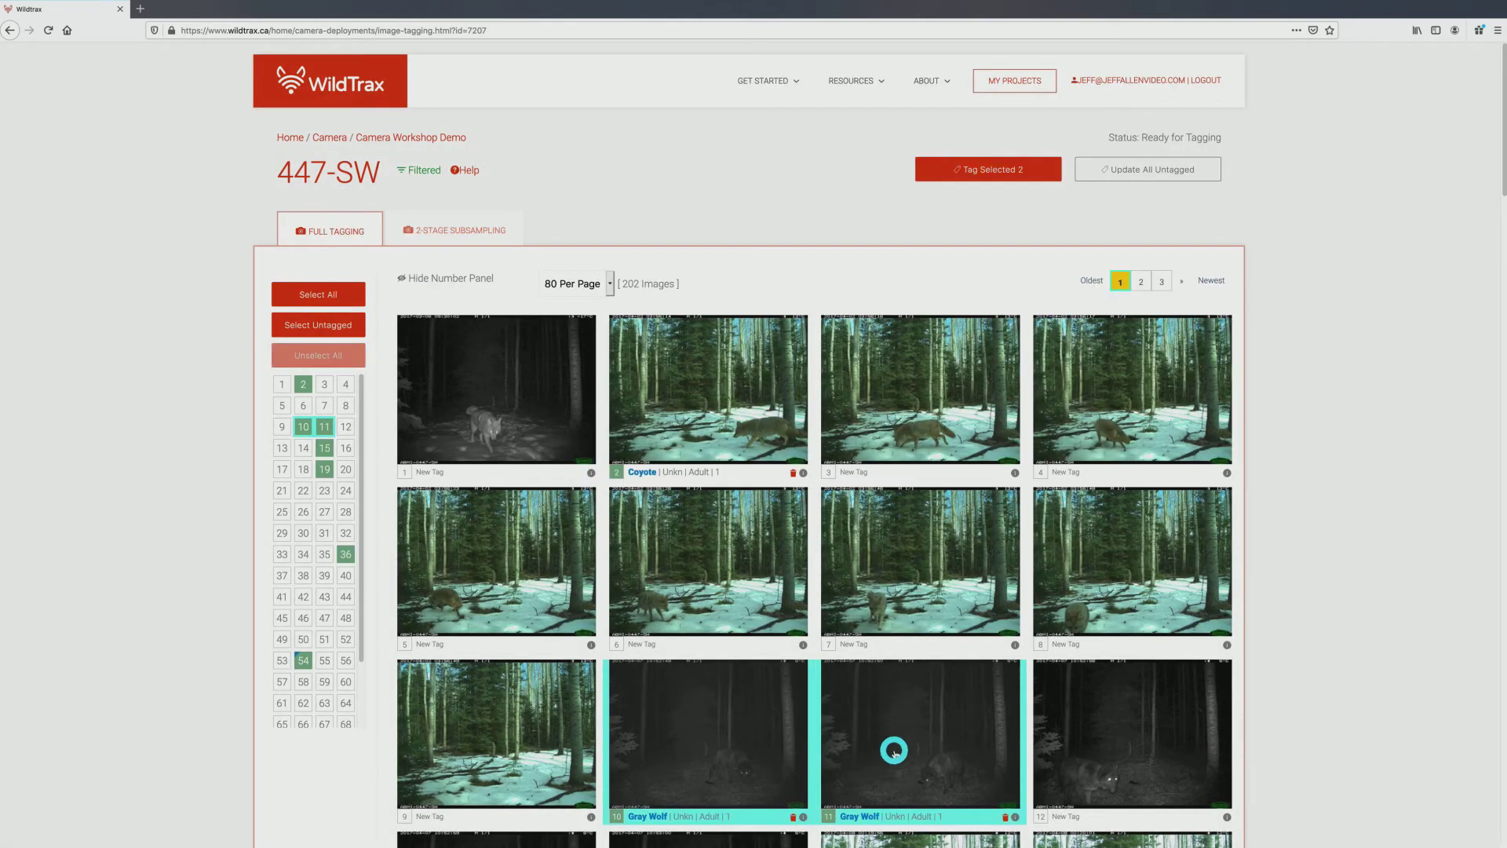
click(1021, 170)
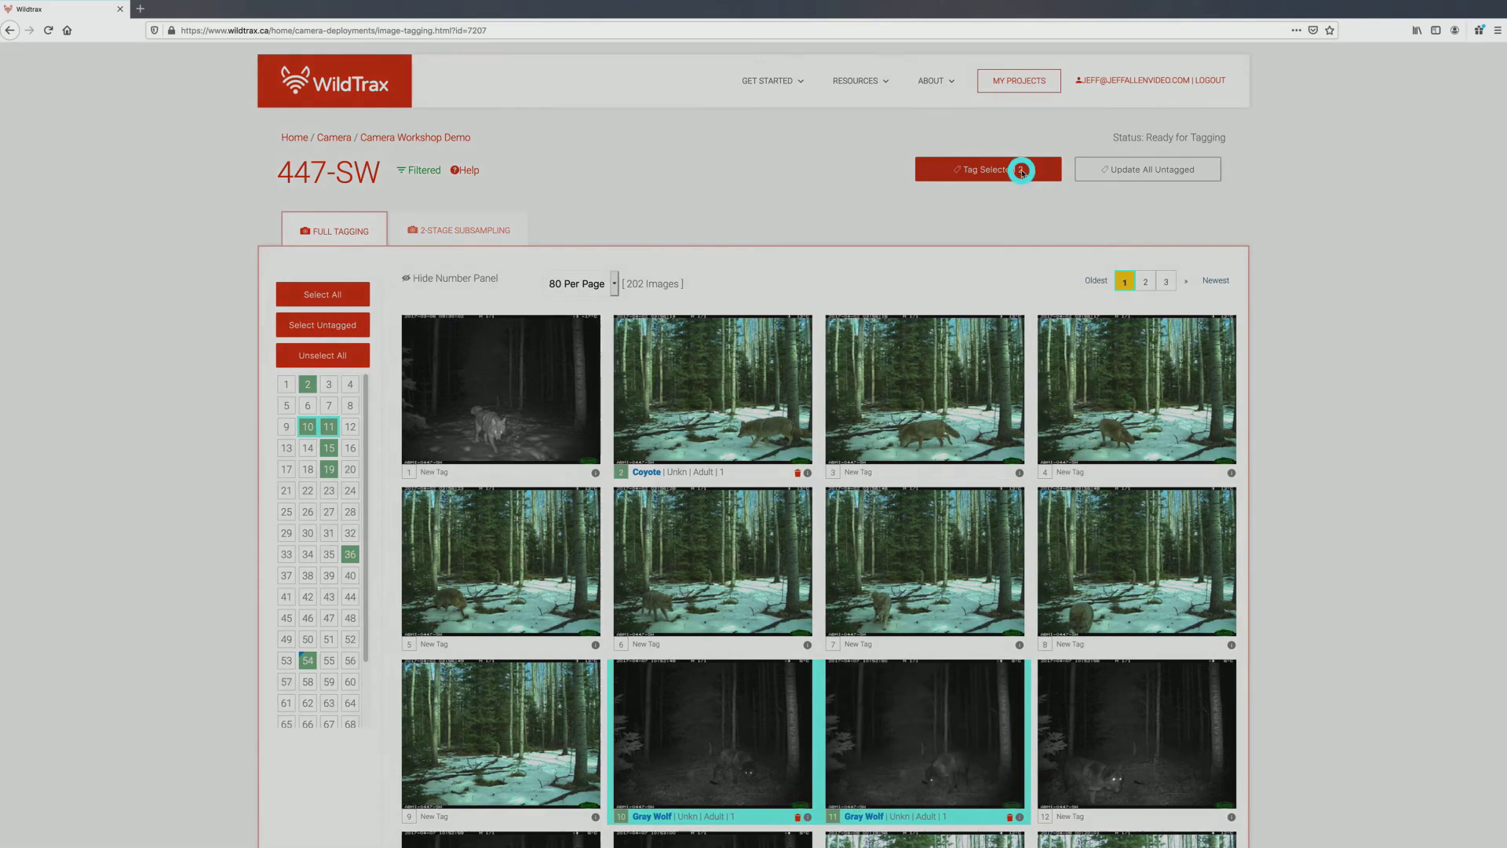
click(1013, 330)
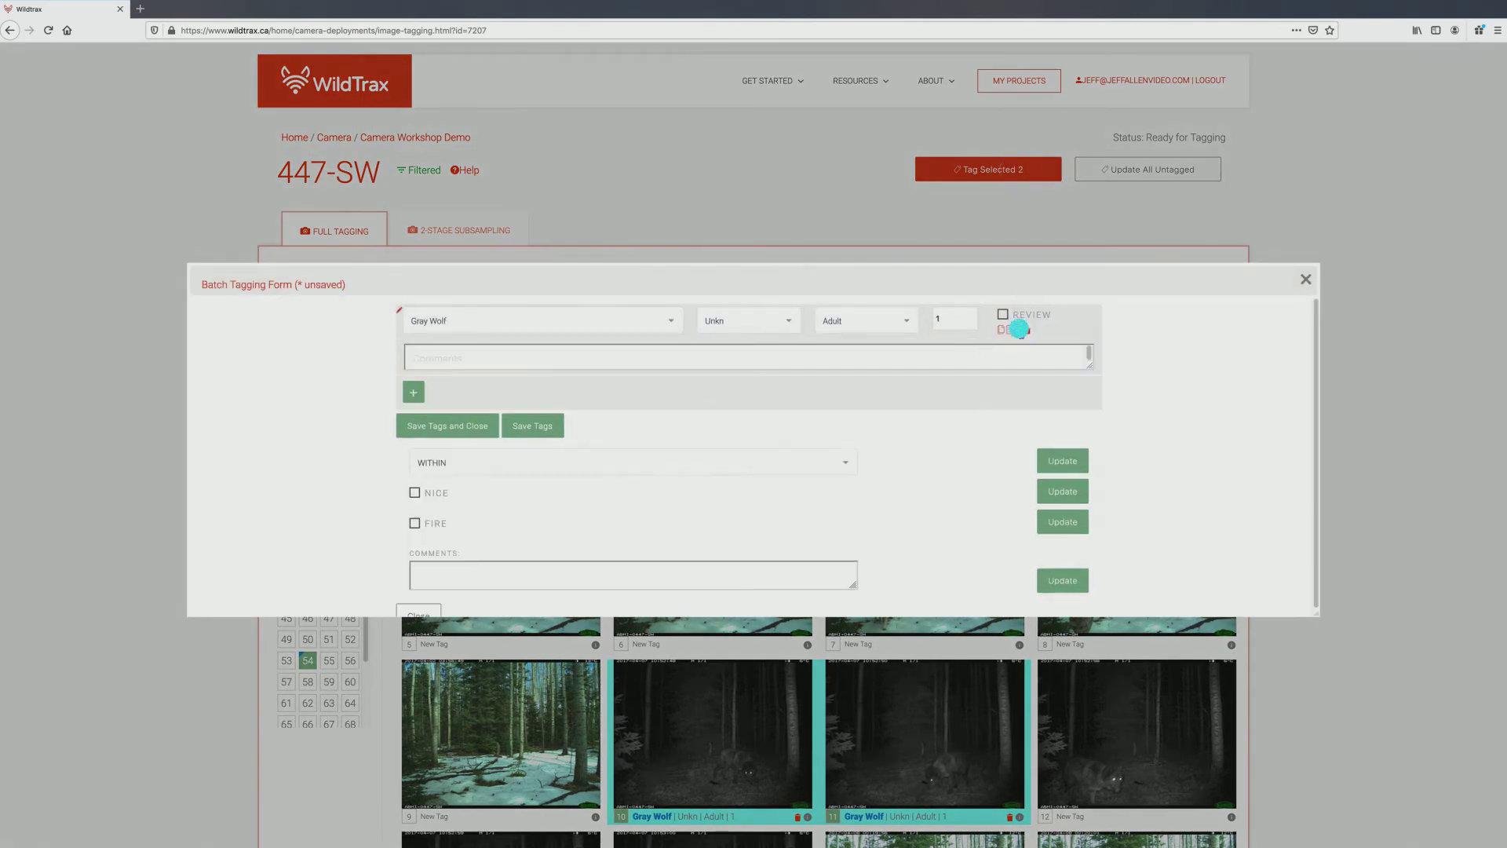
click(878, 358)
text(Collared)
click(460, 426)
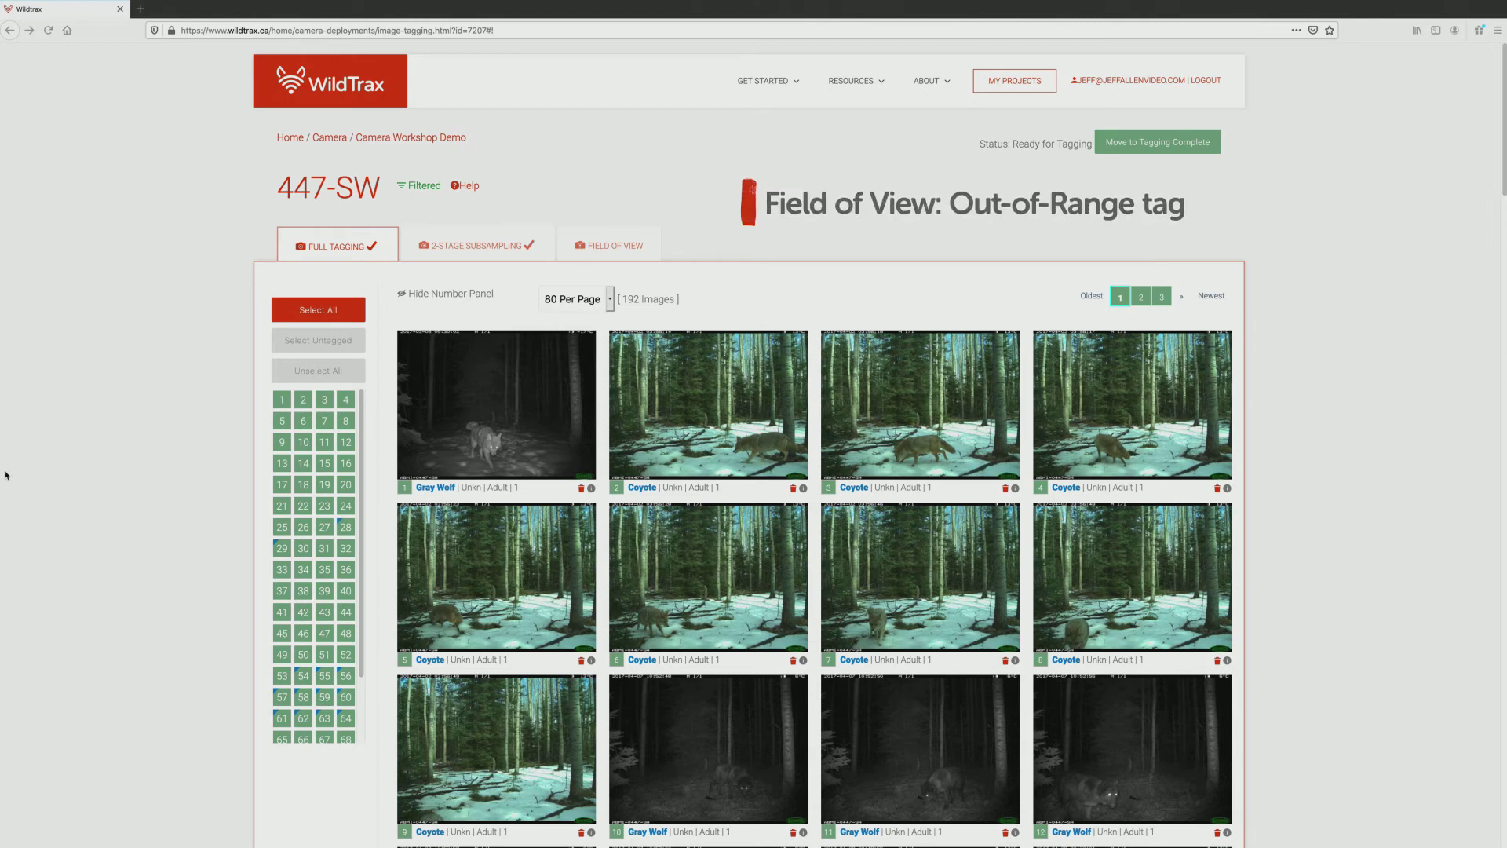
- On page 1 of the 1840 Field of View images, tag blurred image 10 Out of Range
click(581, 261)
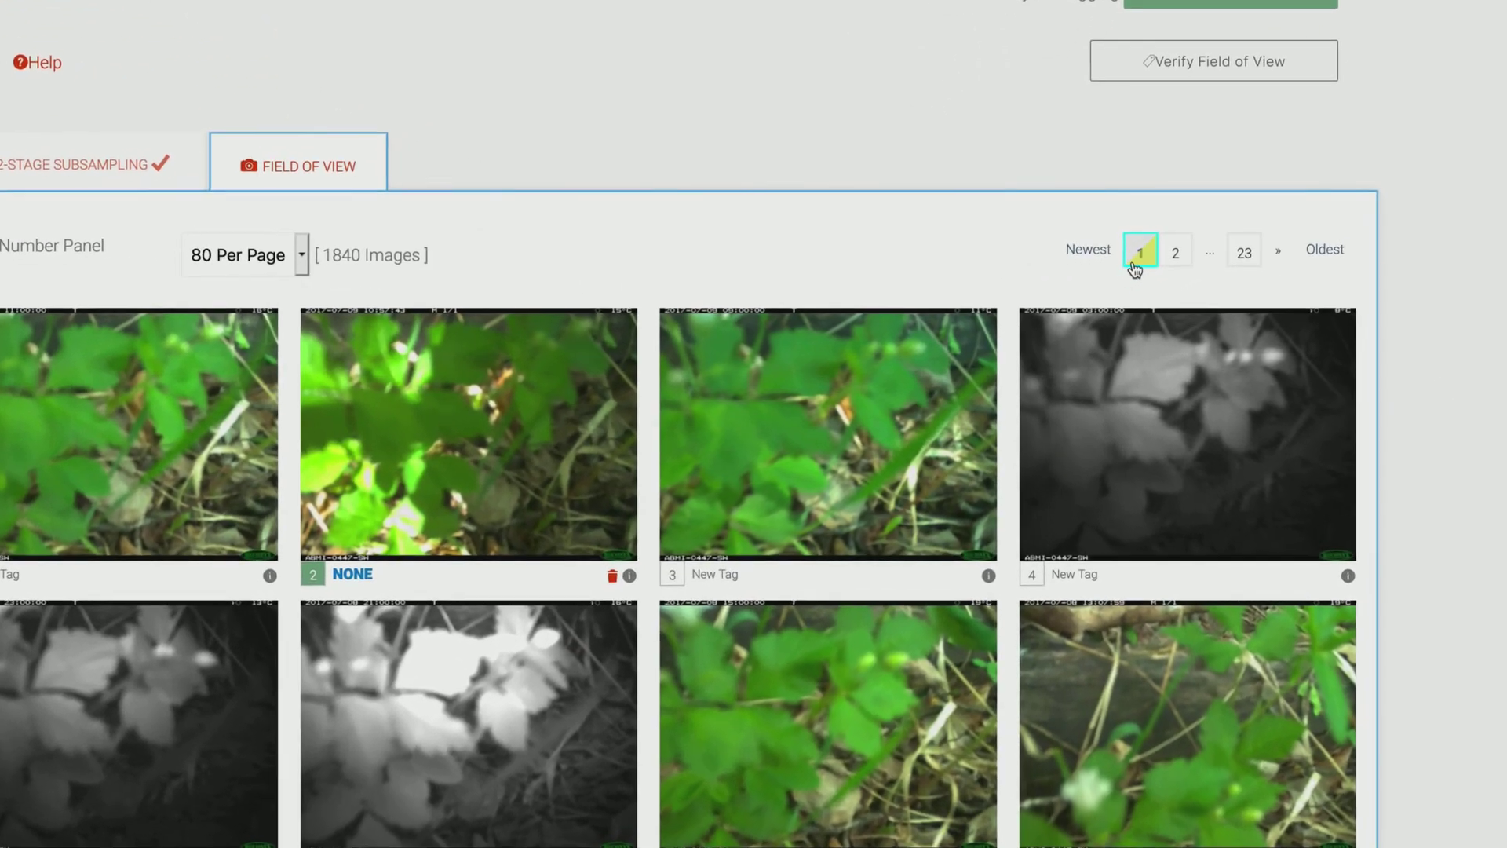
click(1143, 268)
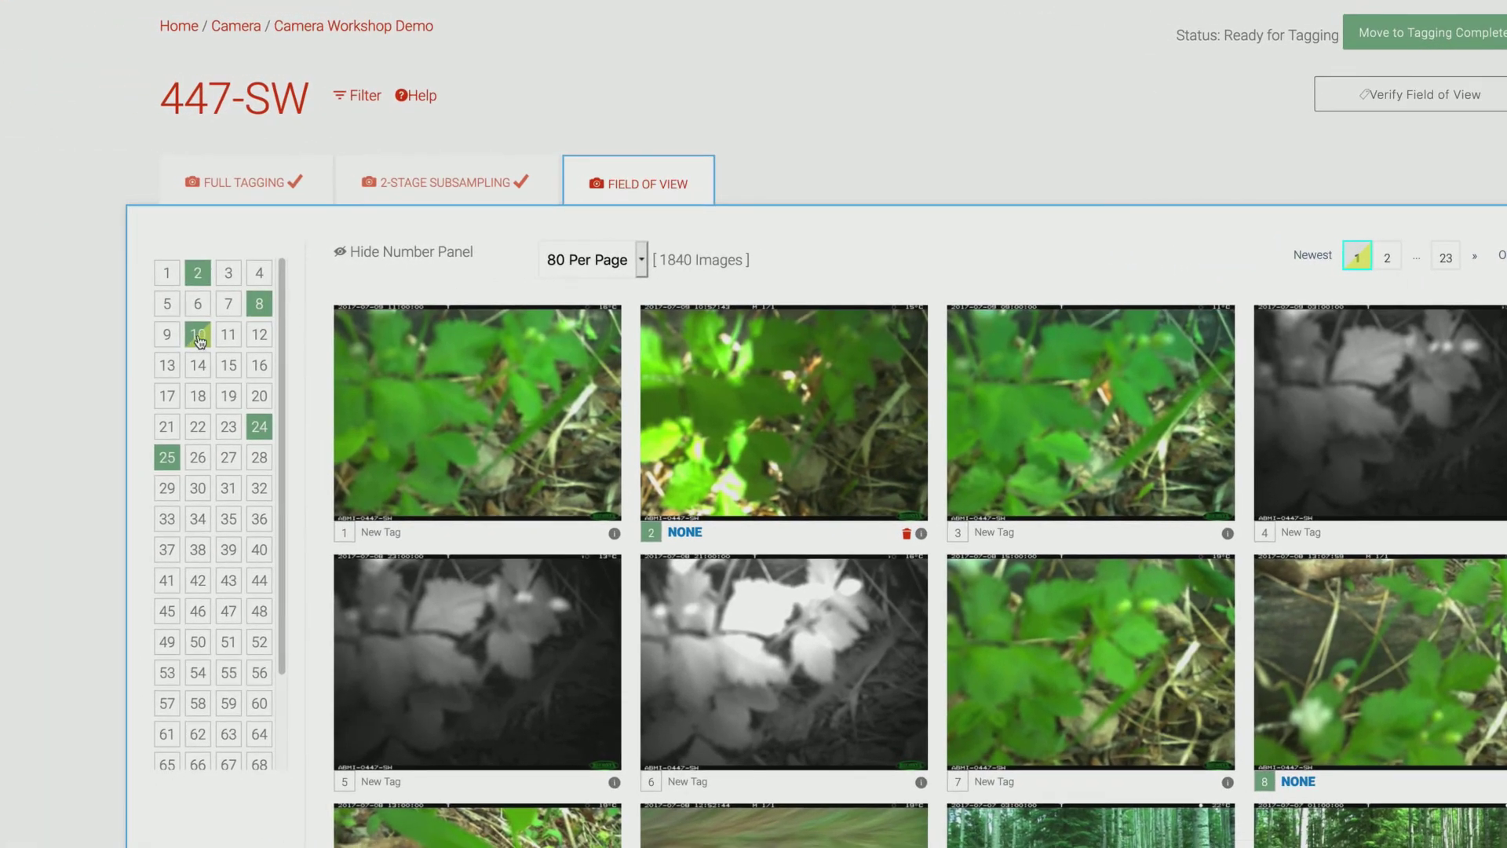
click(198, 337)
scroll(673, 733, down, 2)
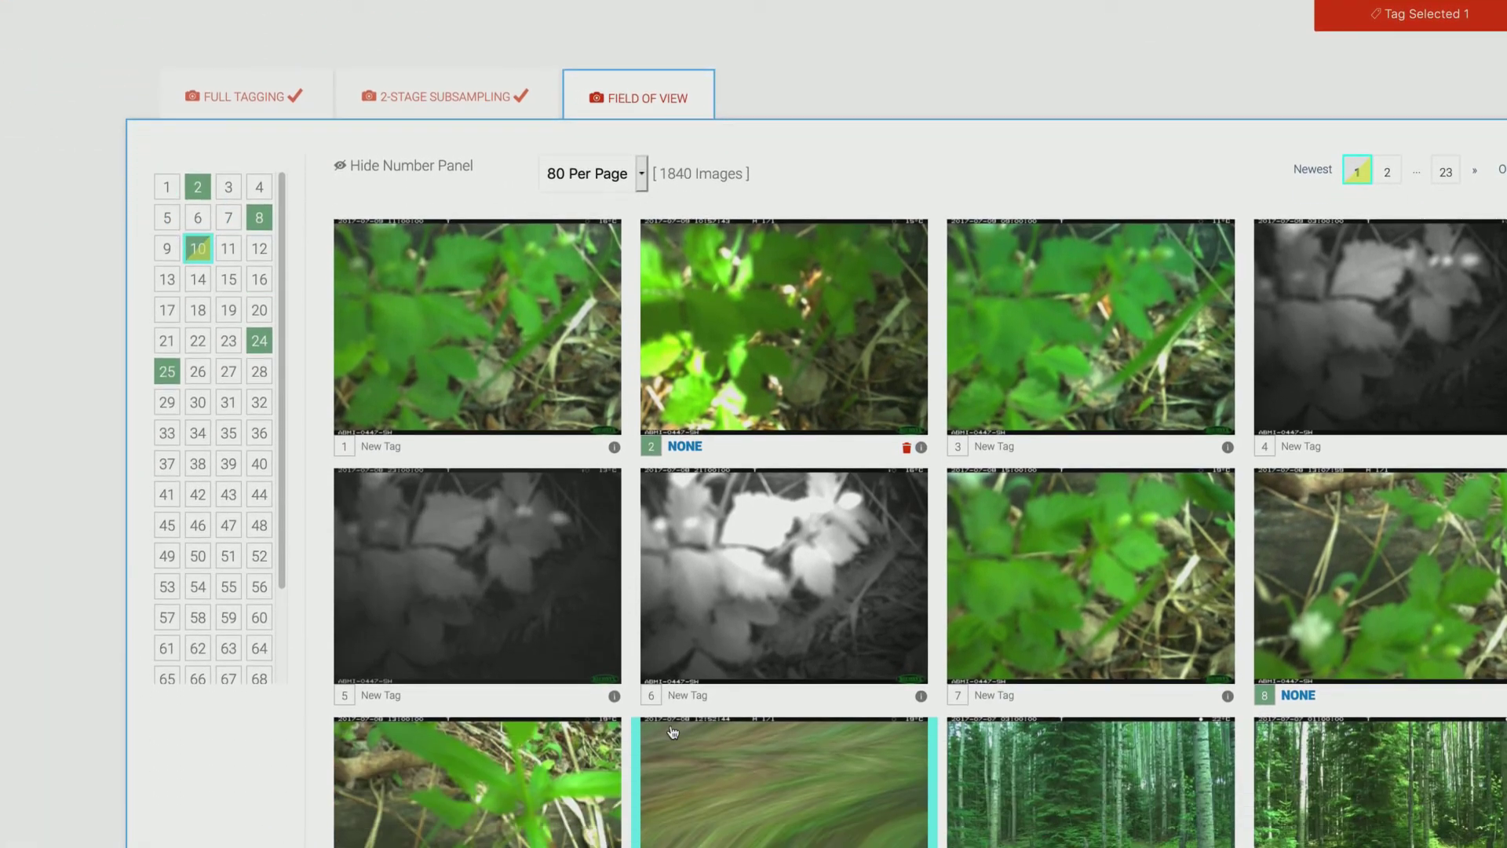
scroll(673, 733, down, 5)
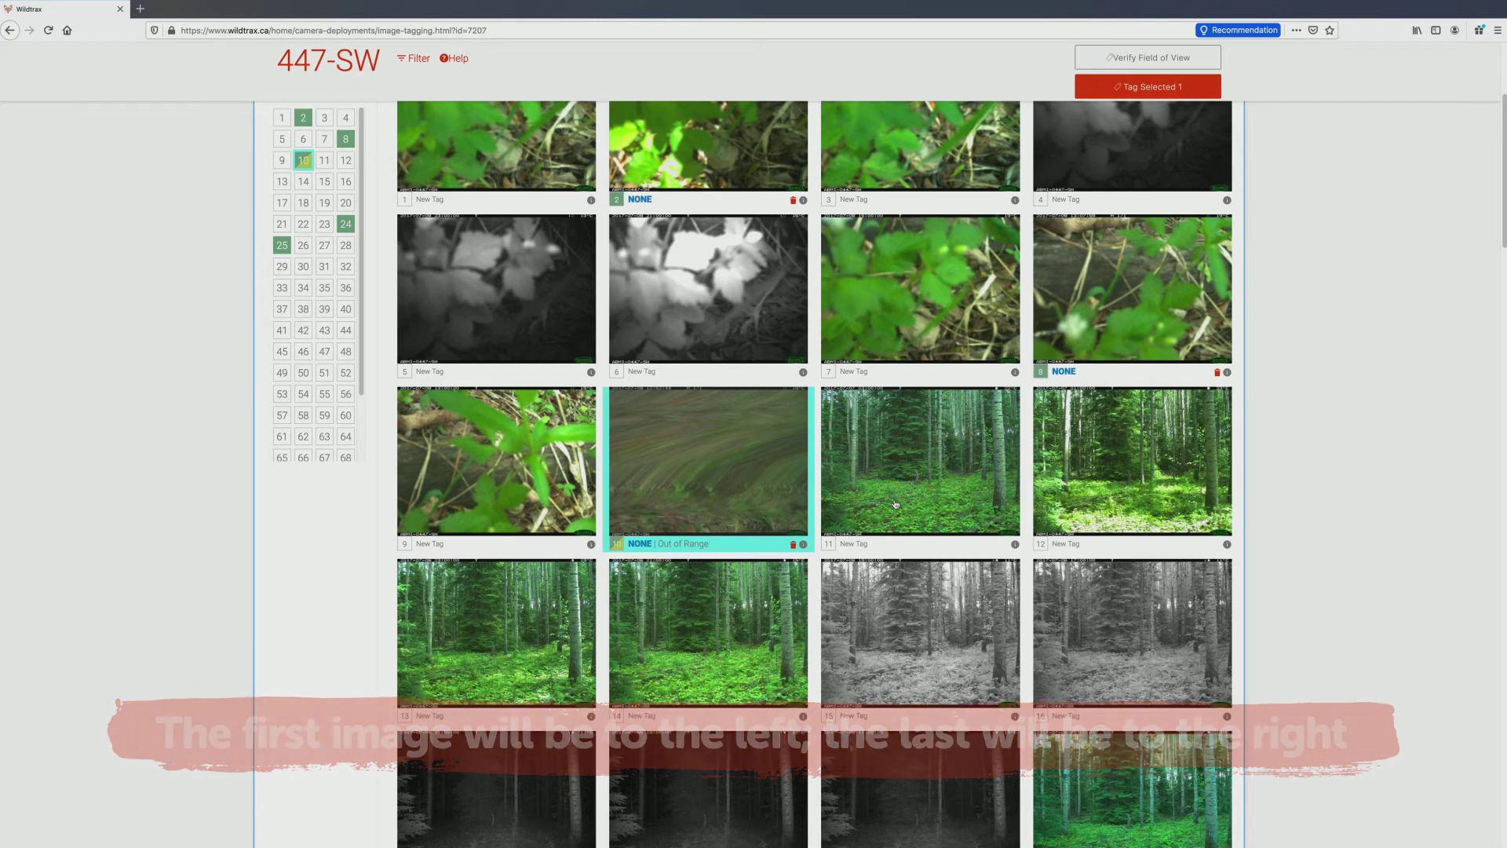
- Tag image 11 with field of view END, without a species row, and save
click(921, 503)
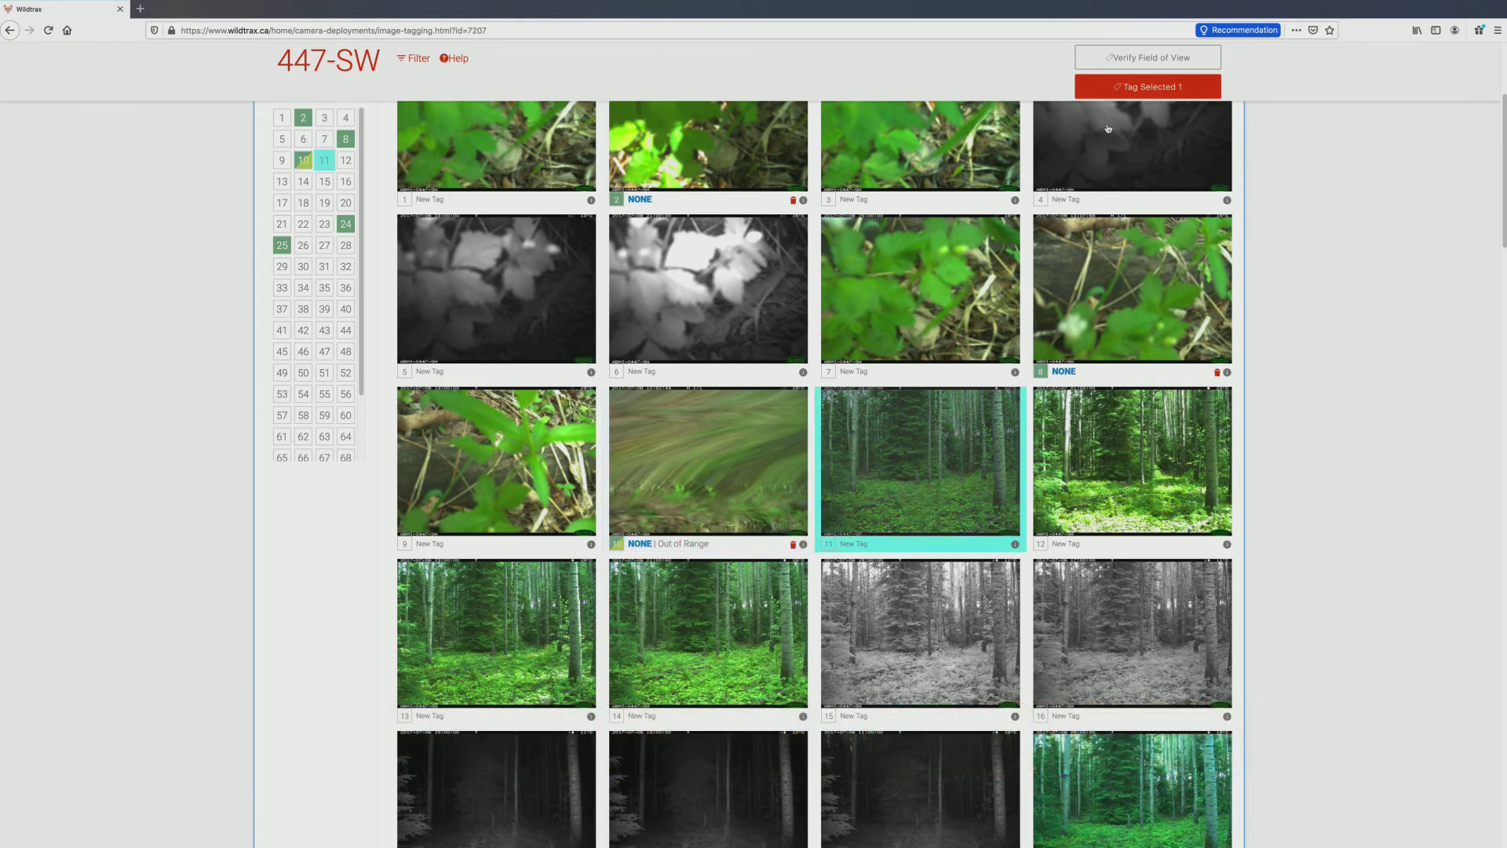
click(1124, 94)
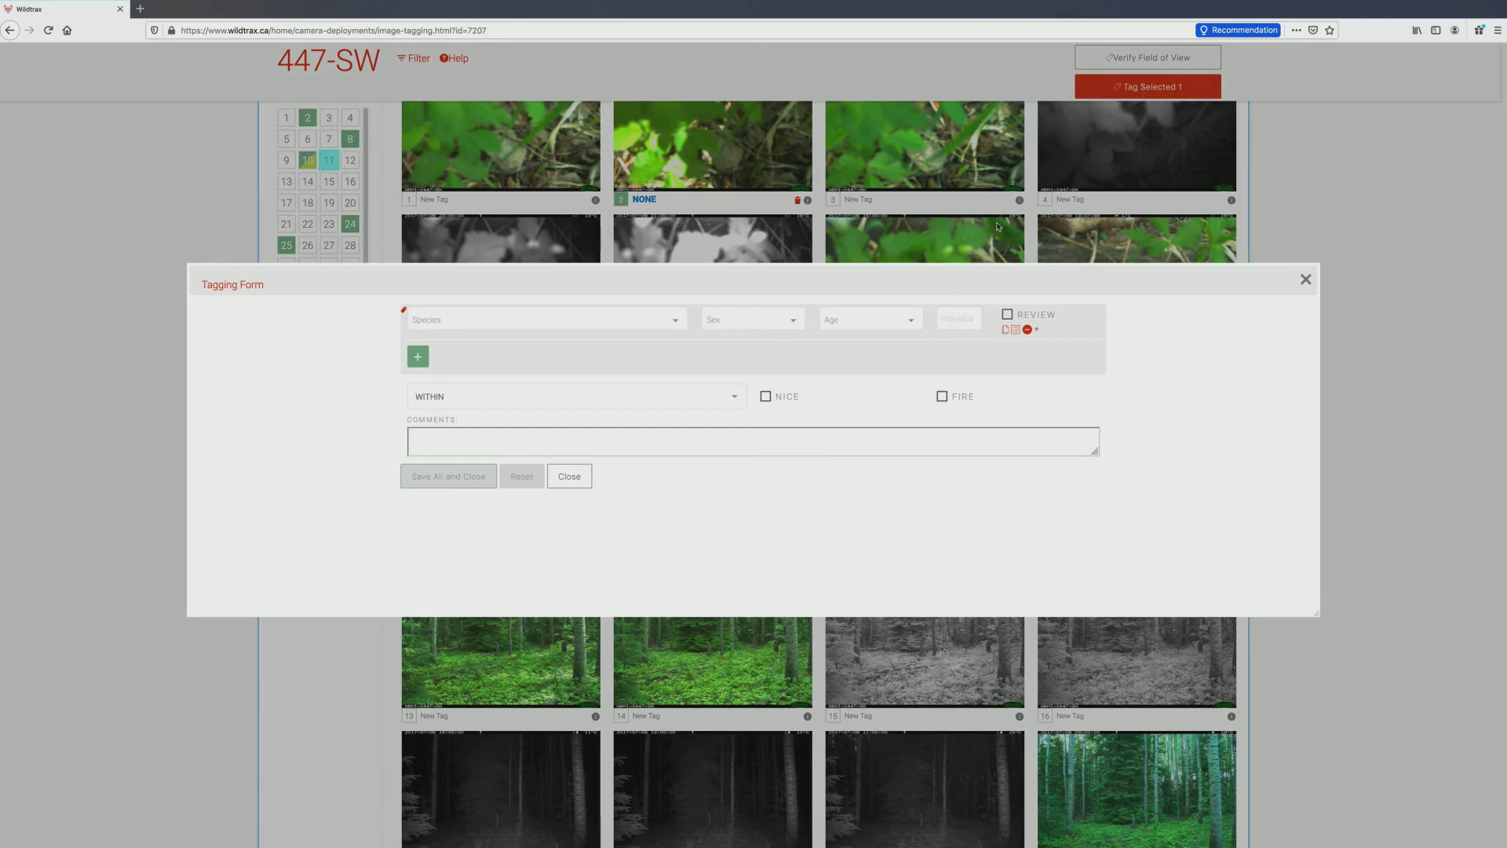
click(1028, 330)
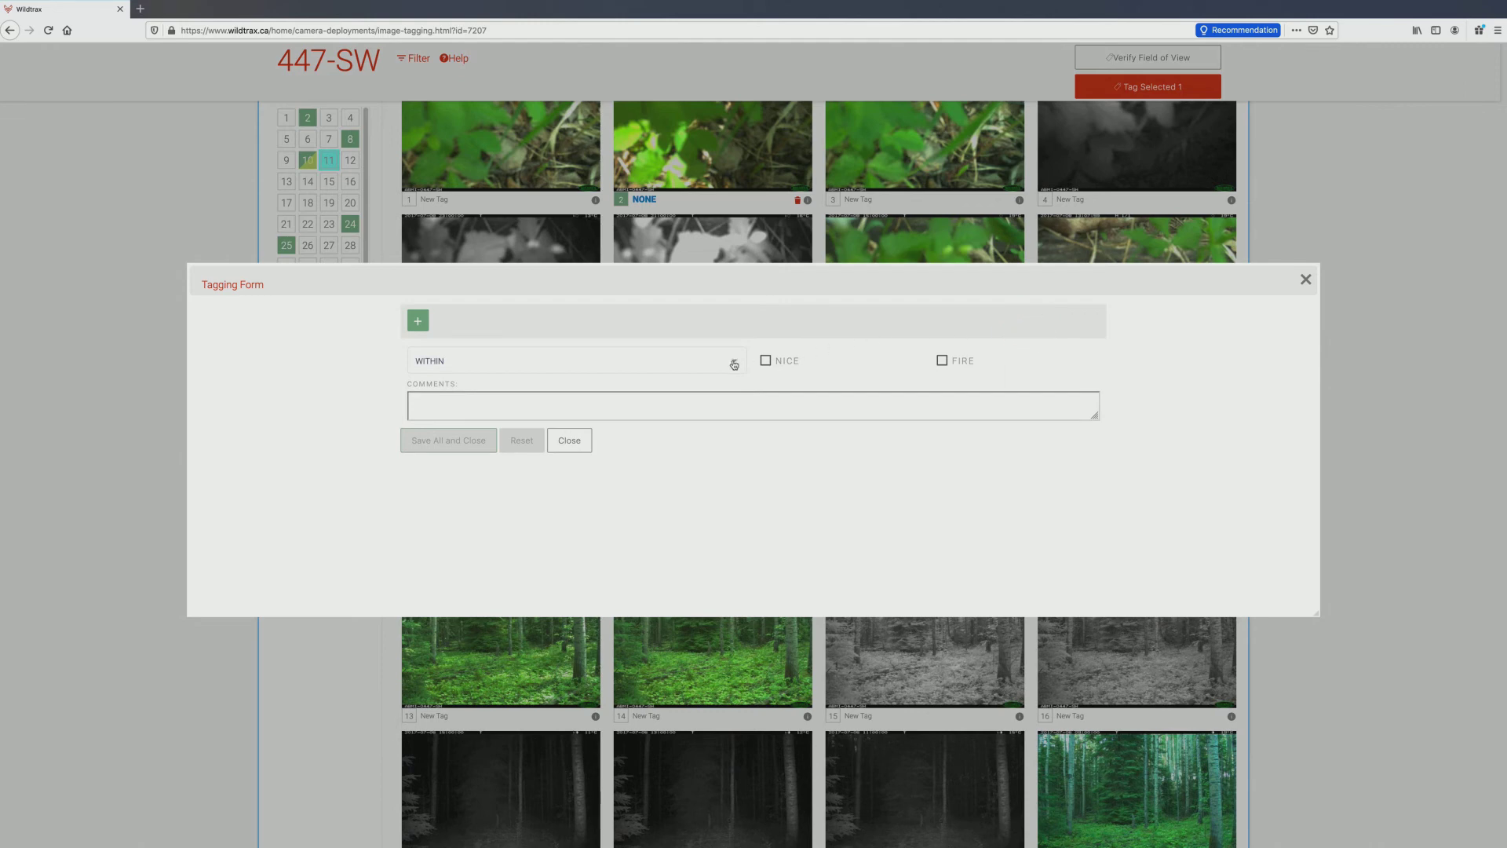
click(734, 364)
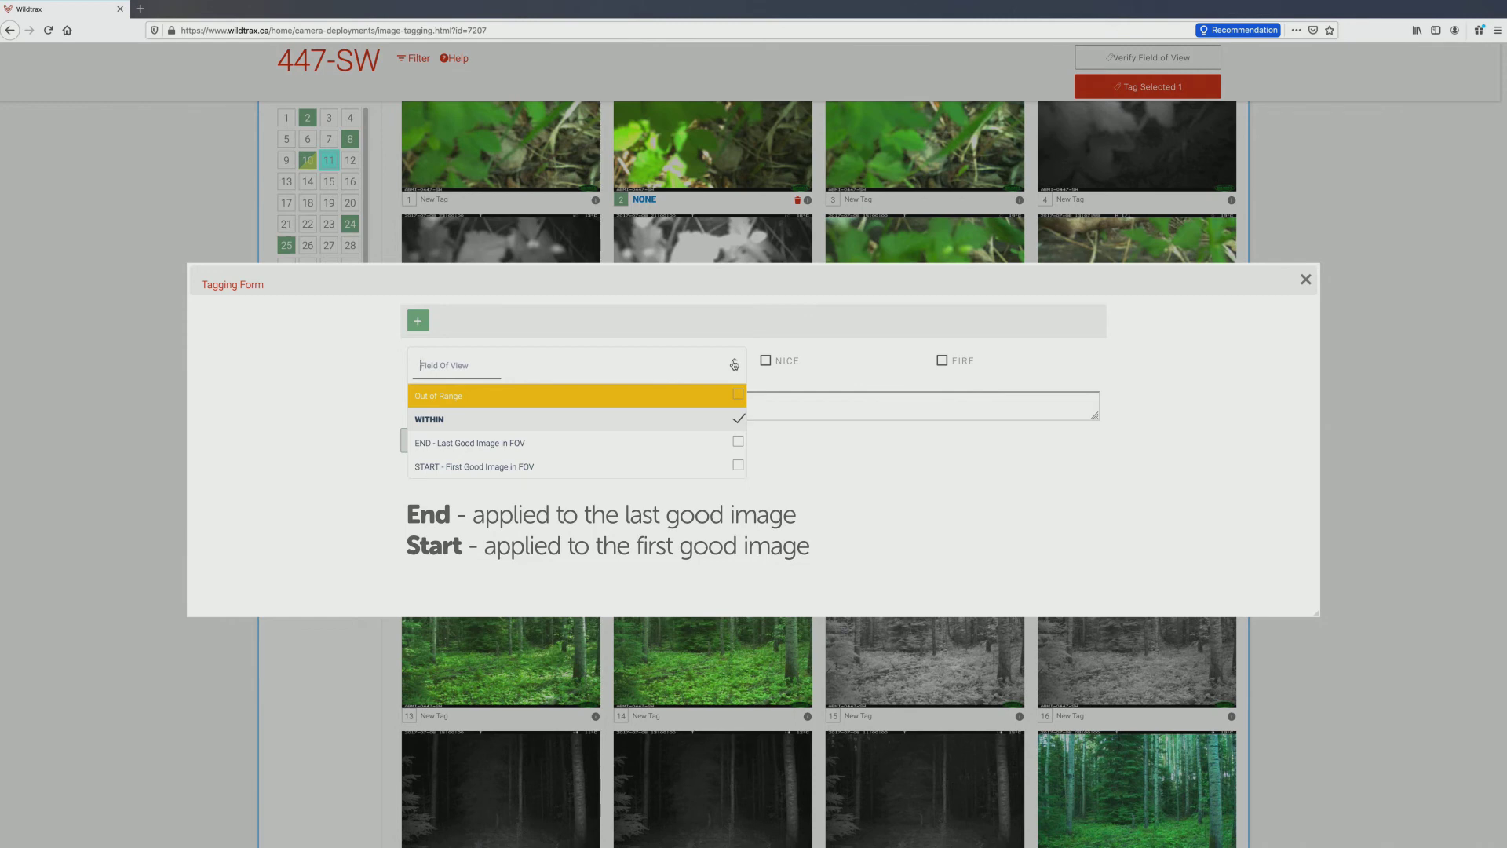
click(738, 442)
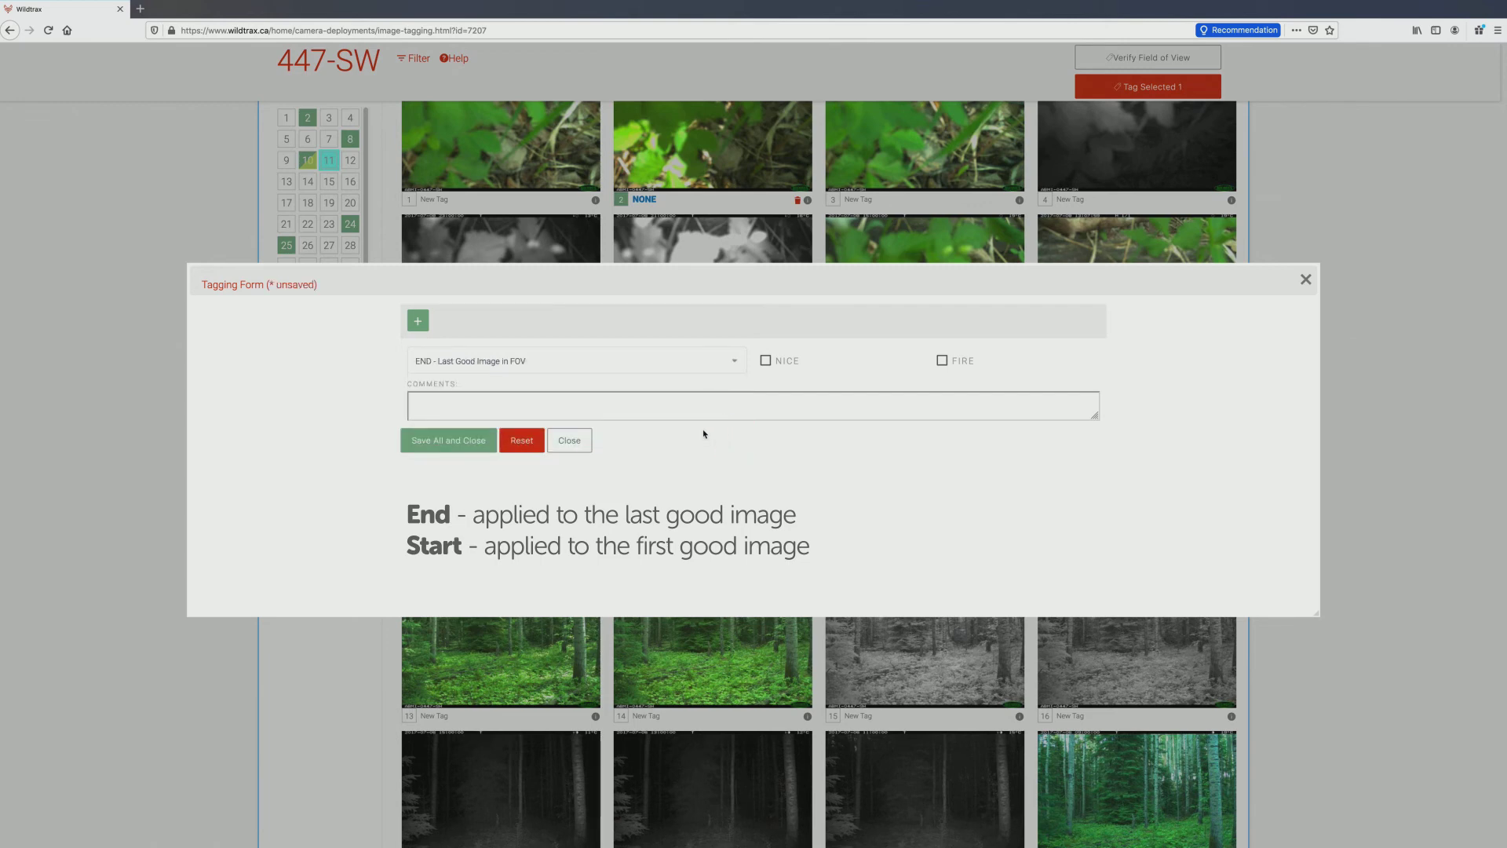
click(463, 447)
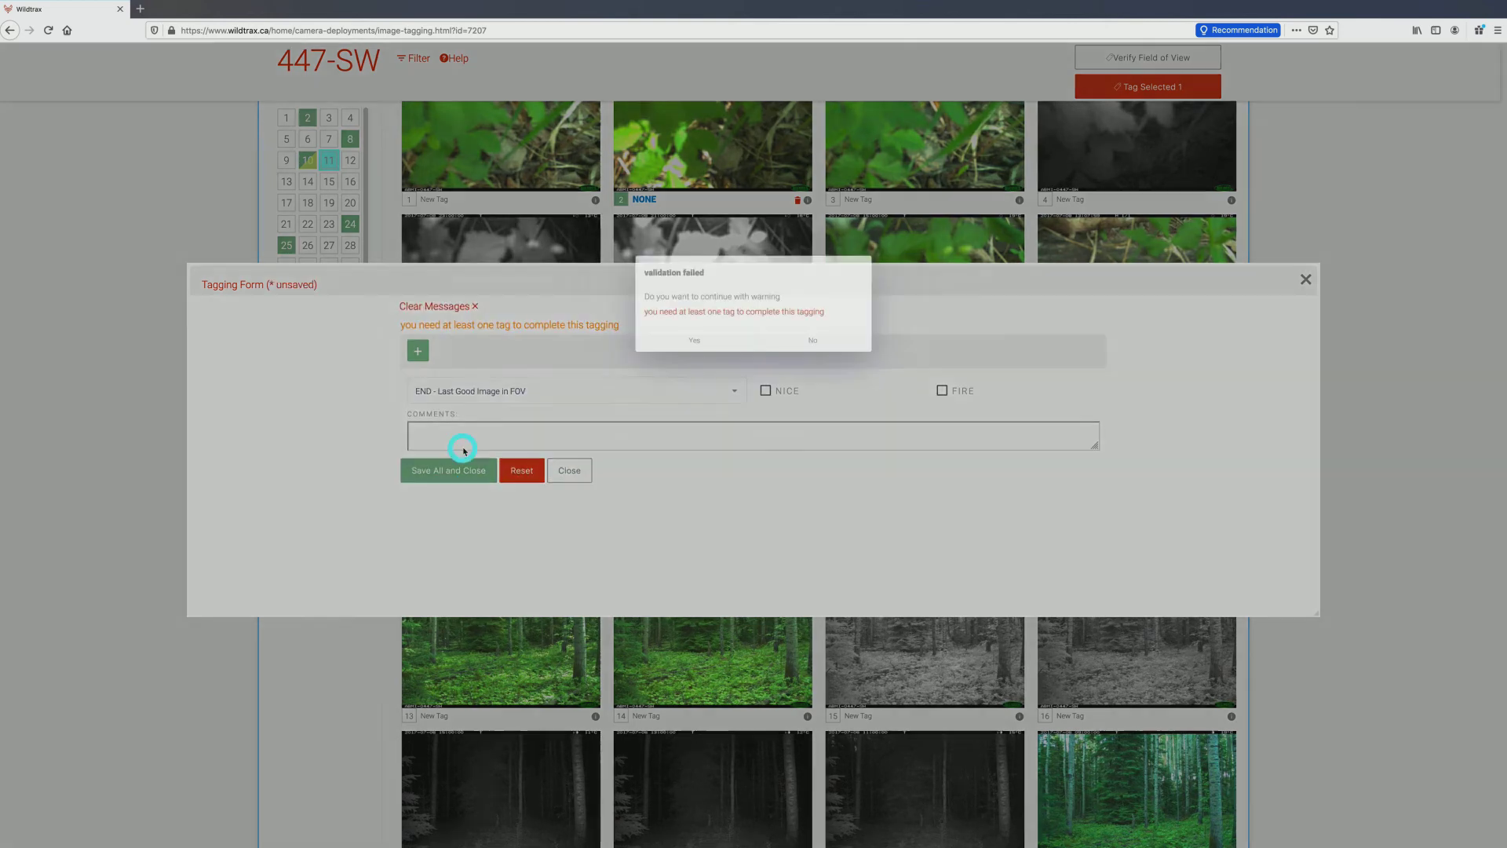
click(695, 341)
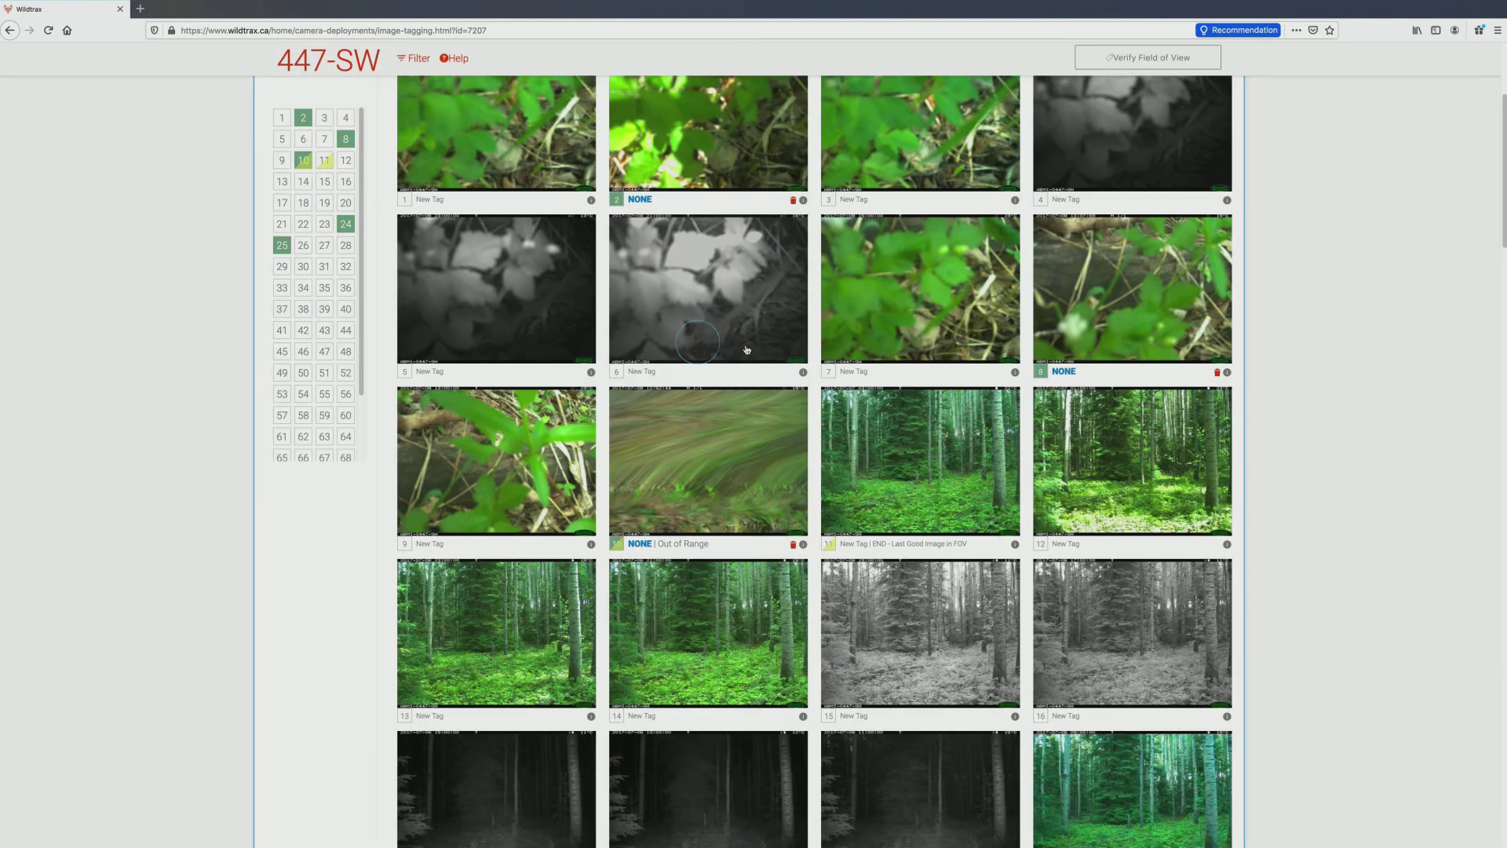
- Verify the field of view and move 447-SW to Tagging Complete
click(1153, 69)
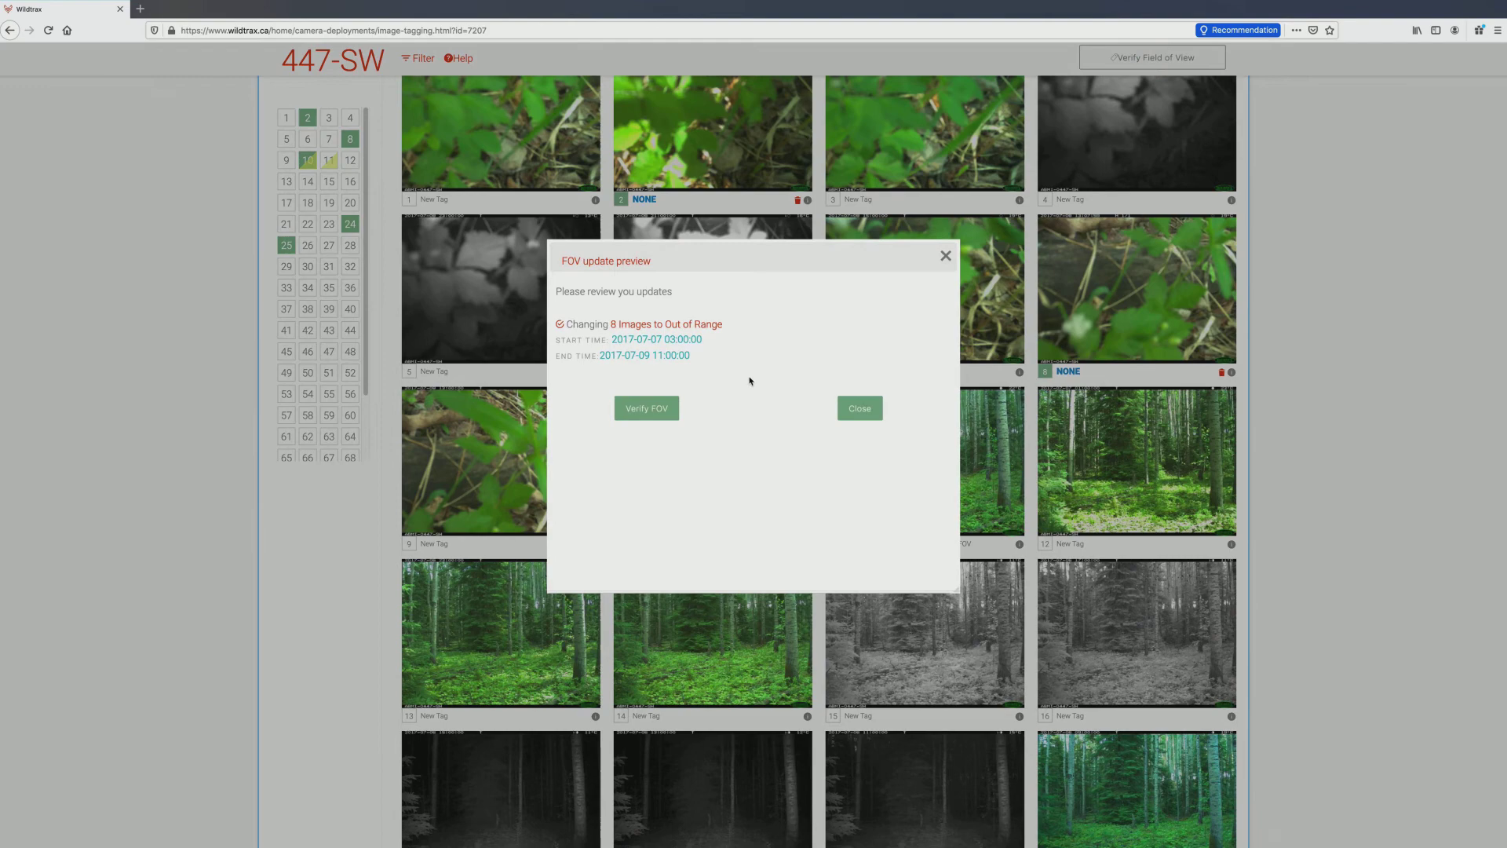
click(654, 413)
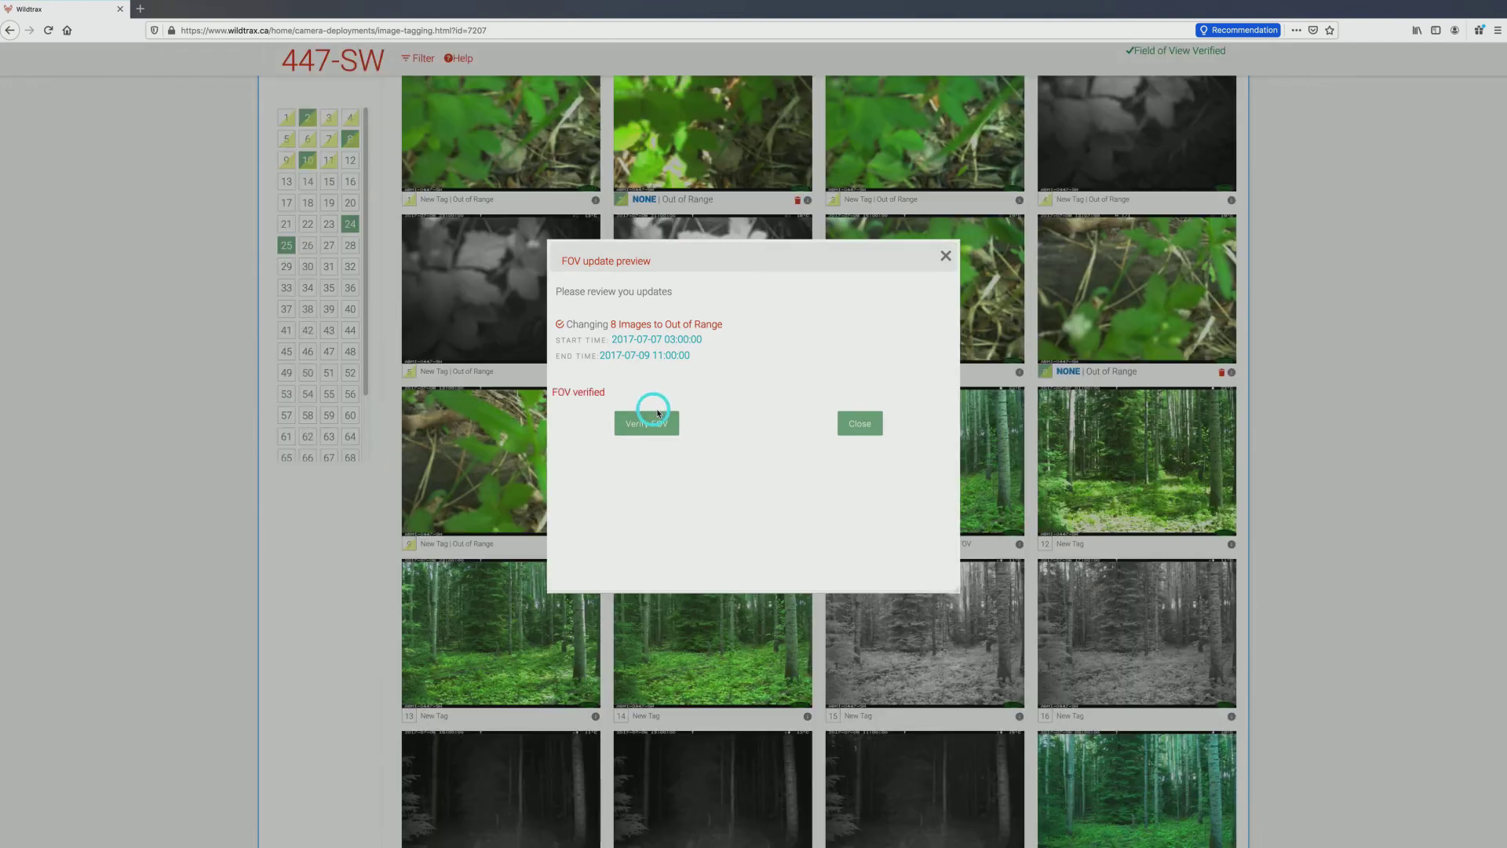
click(853, 418)
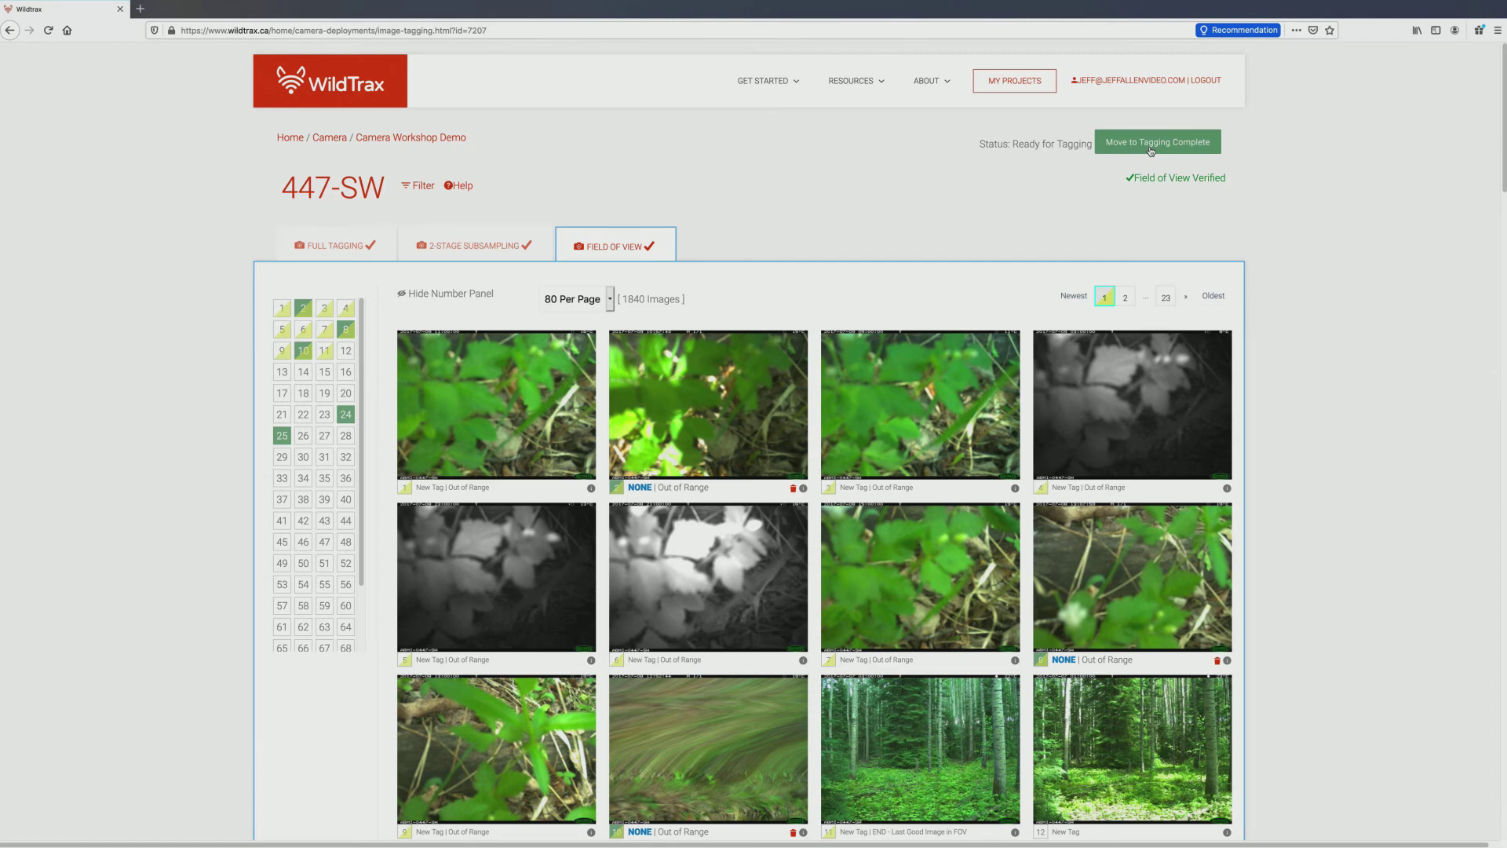
click(1151, 146)
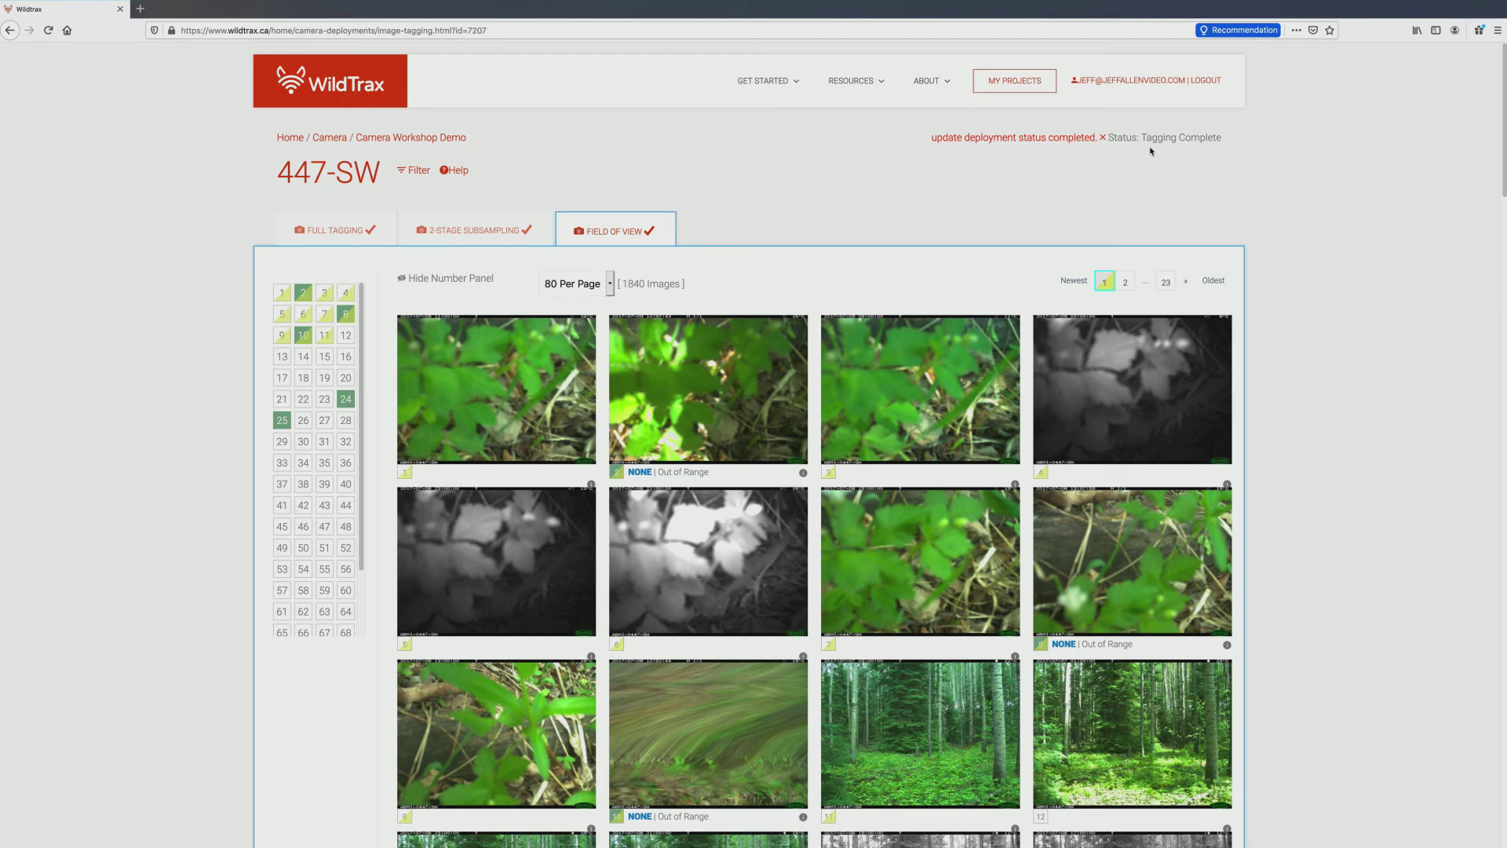
- Return to the Camera Workshop Demo project and open Gray Wolf under VERIFY SPECIES
click(432, 141)
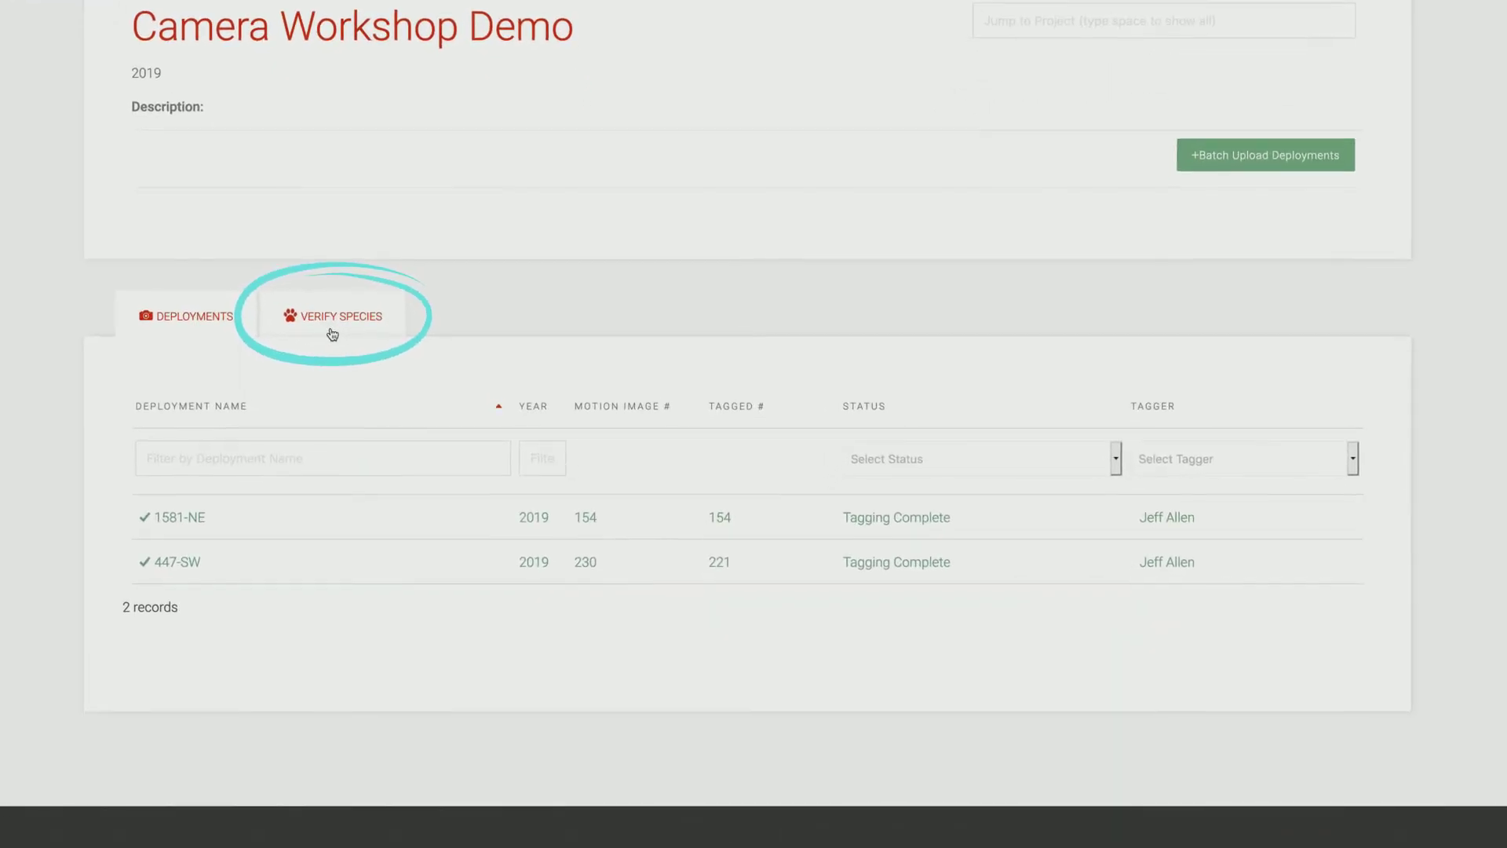
click(332, 333)
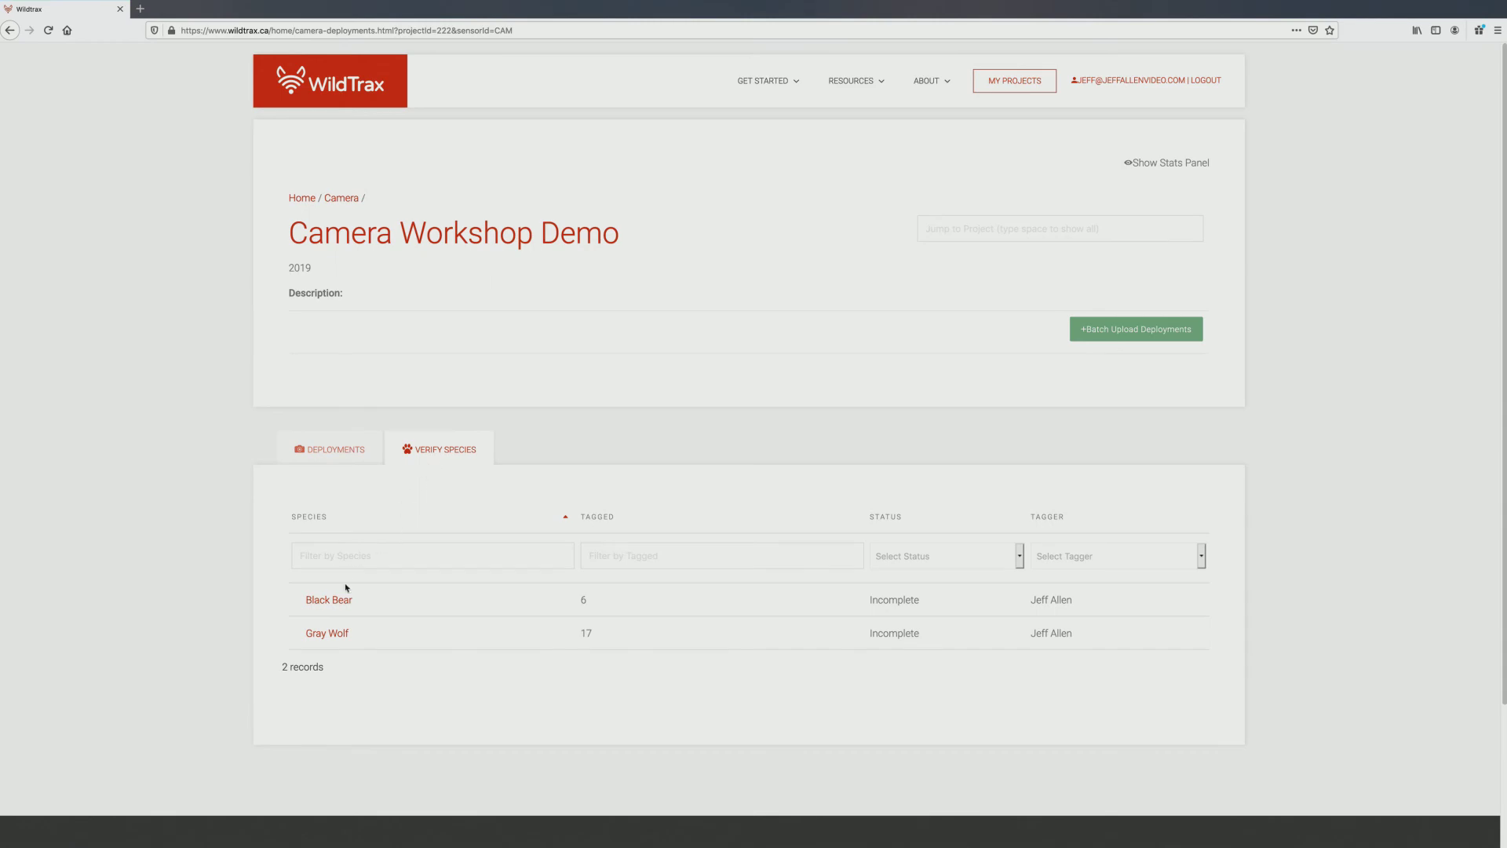
click(328, 633)
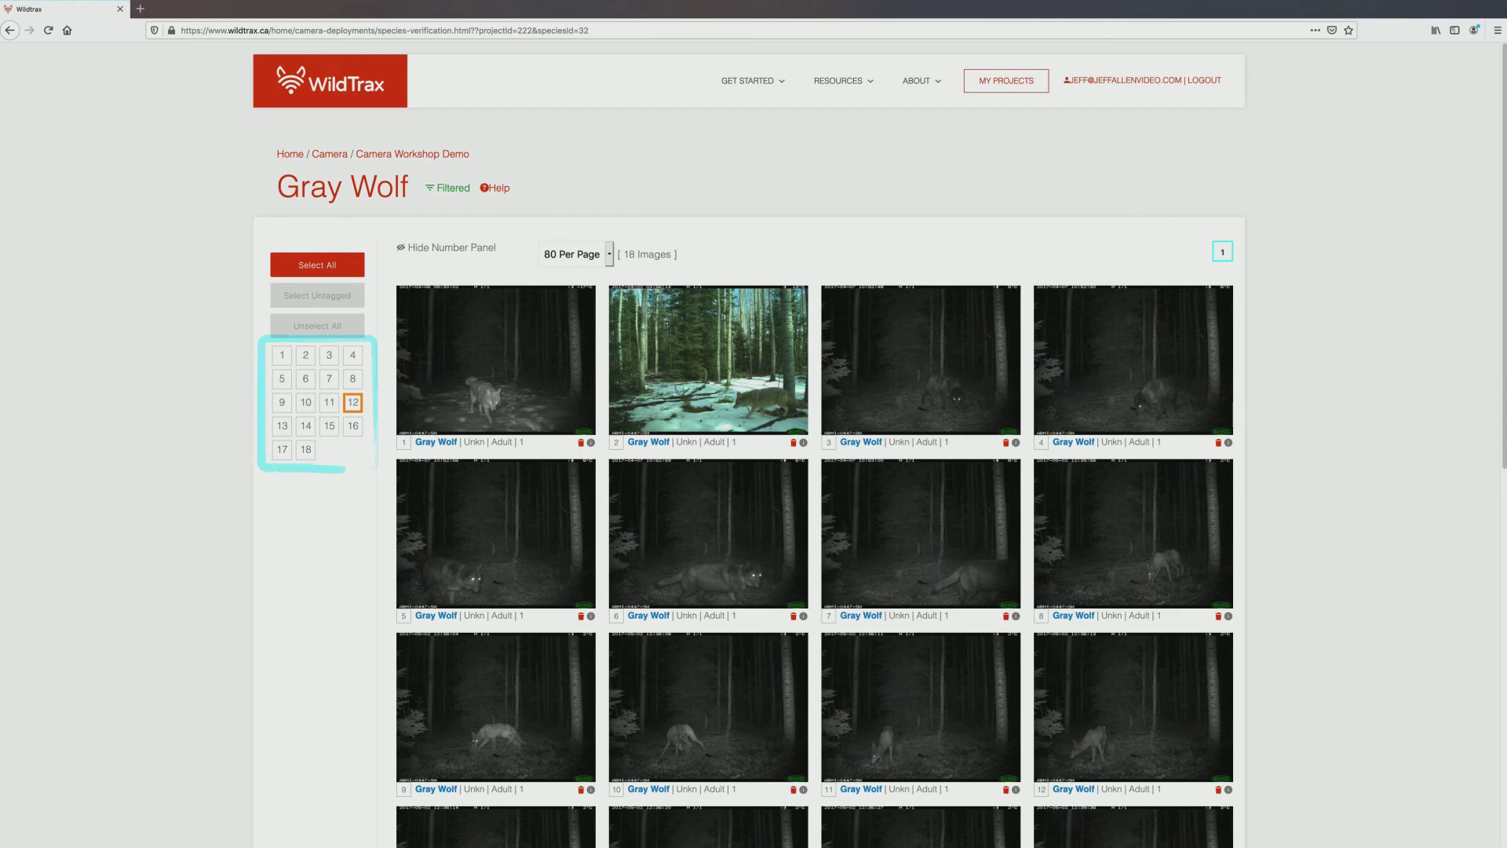
- Keep 80 images per page and retag the snowy image 2 as Coyote
click(610, 254)
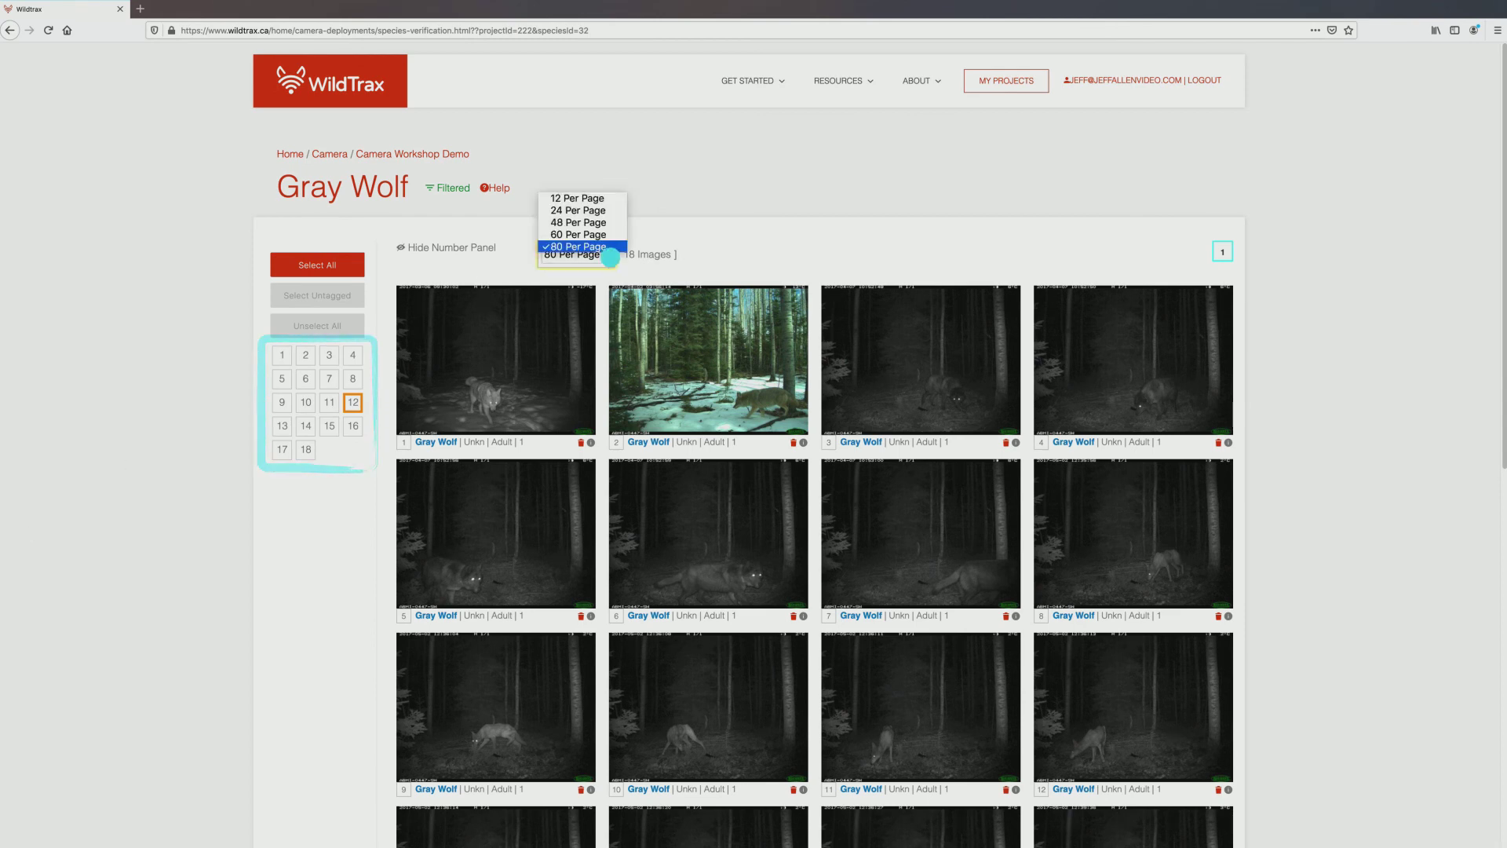
click(606, 247)
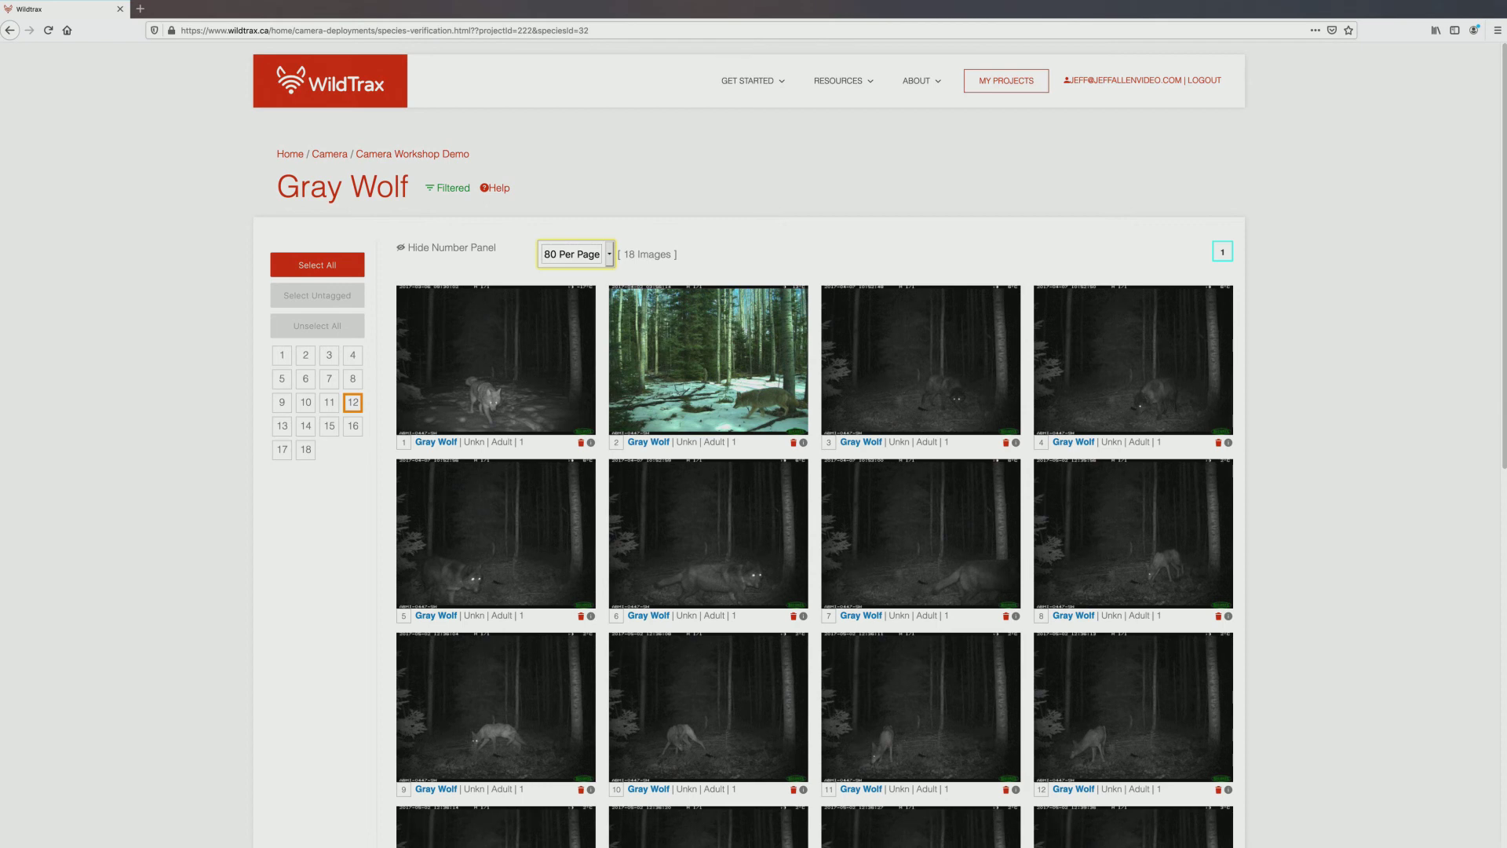
click(353, 402)
click(648, 438)
click(556, 321)
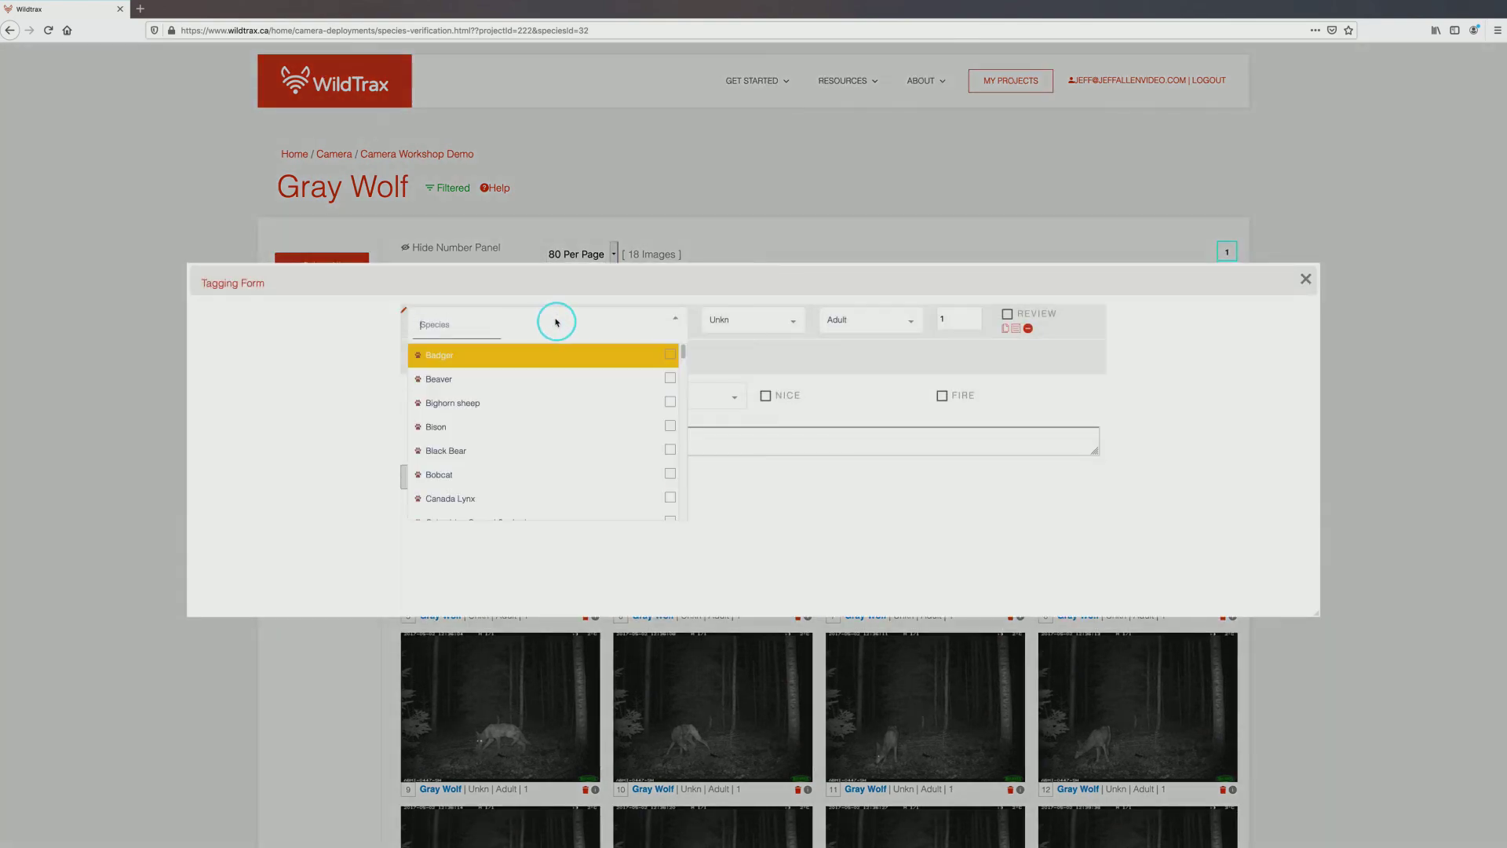
text(coy)
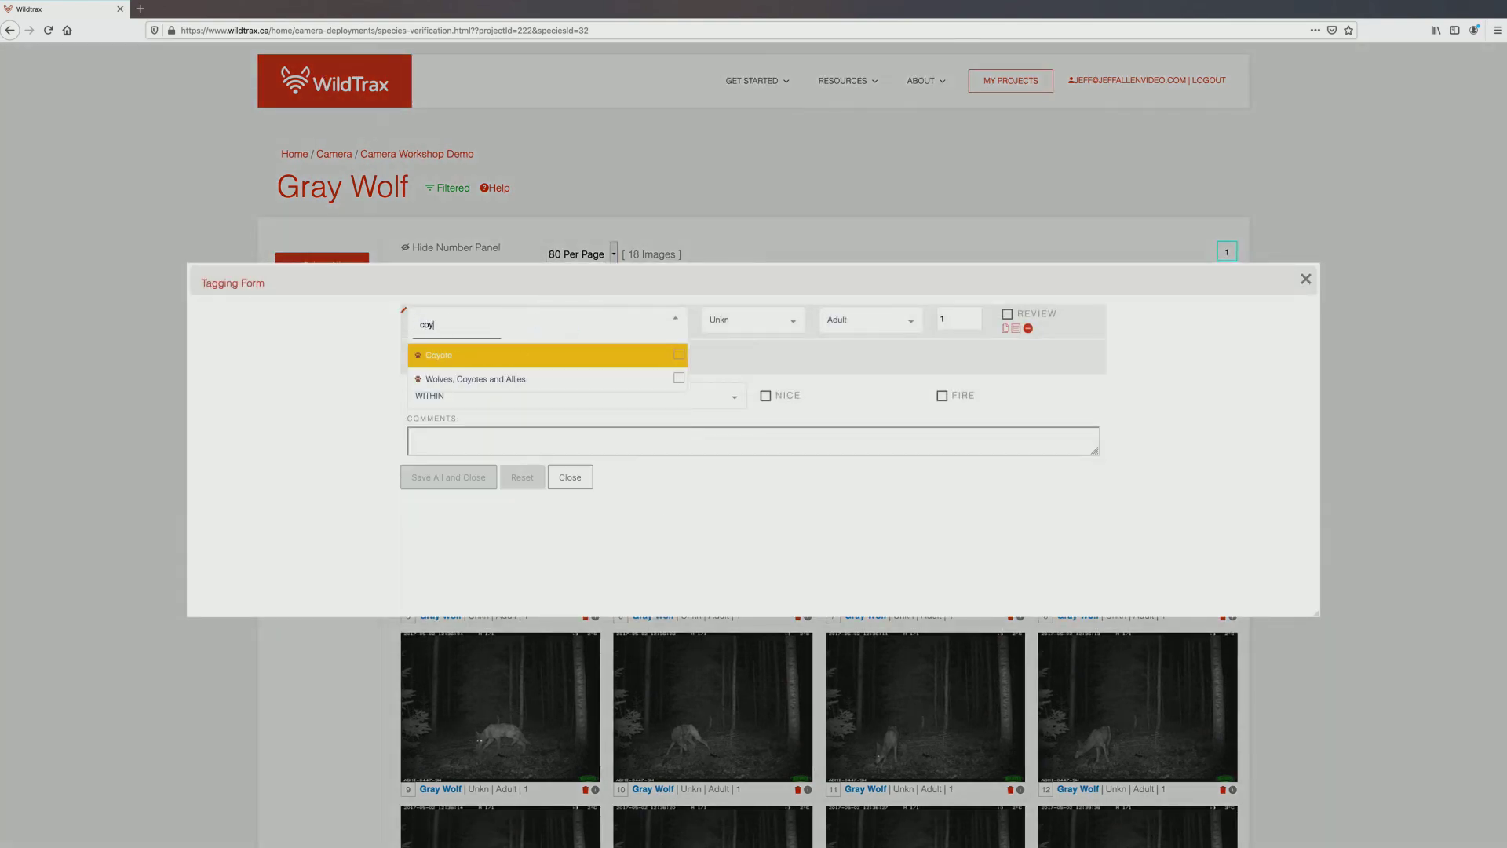
key(Return)
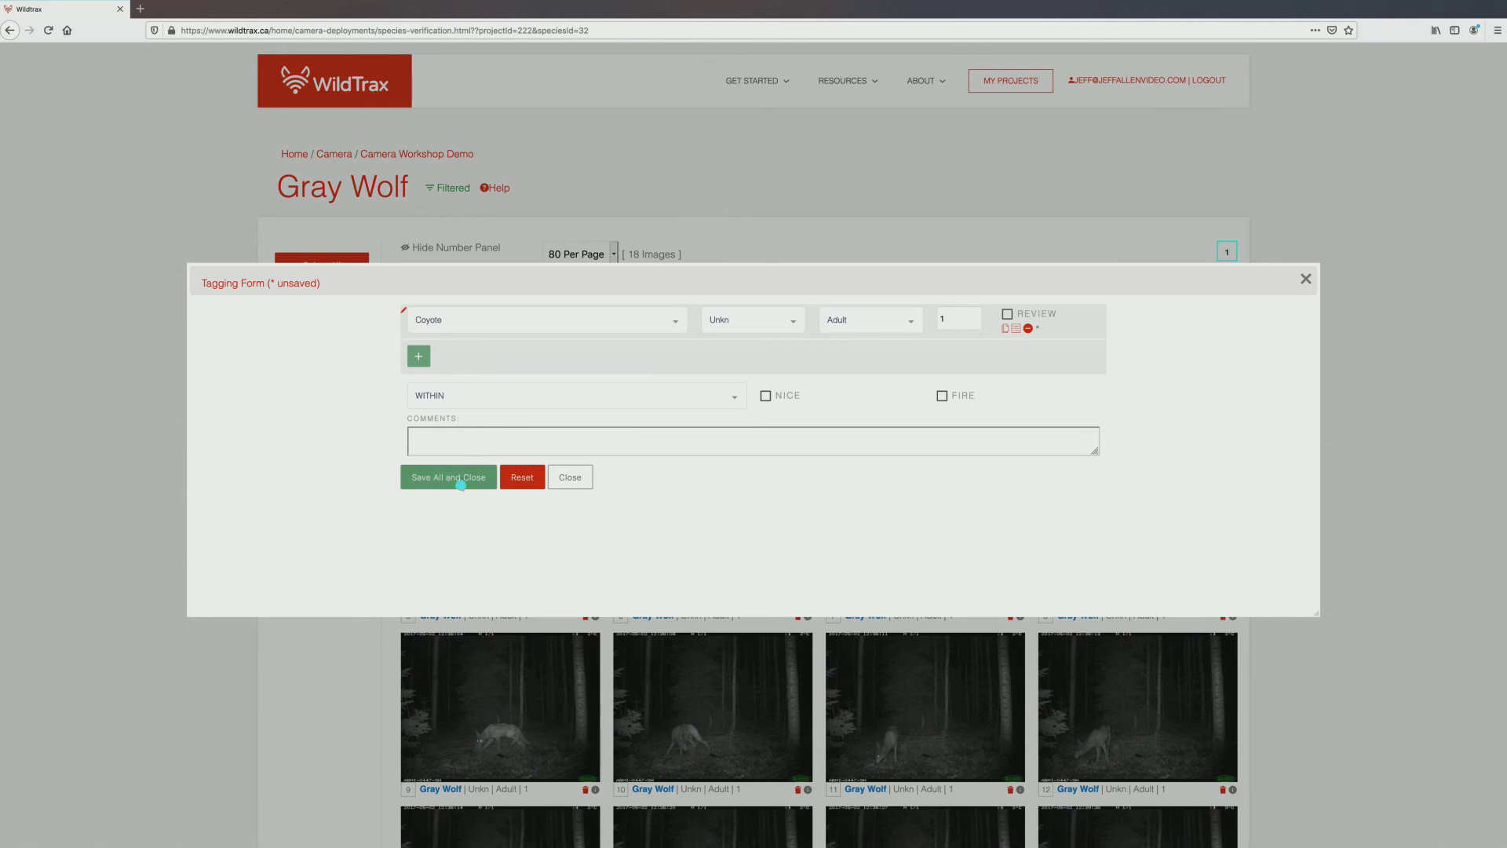
click(457, 478)
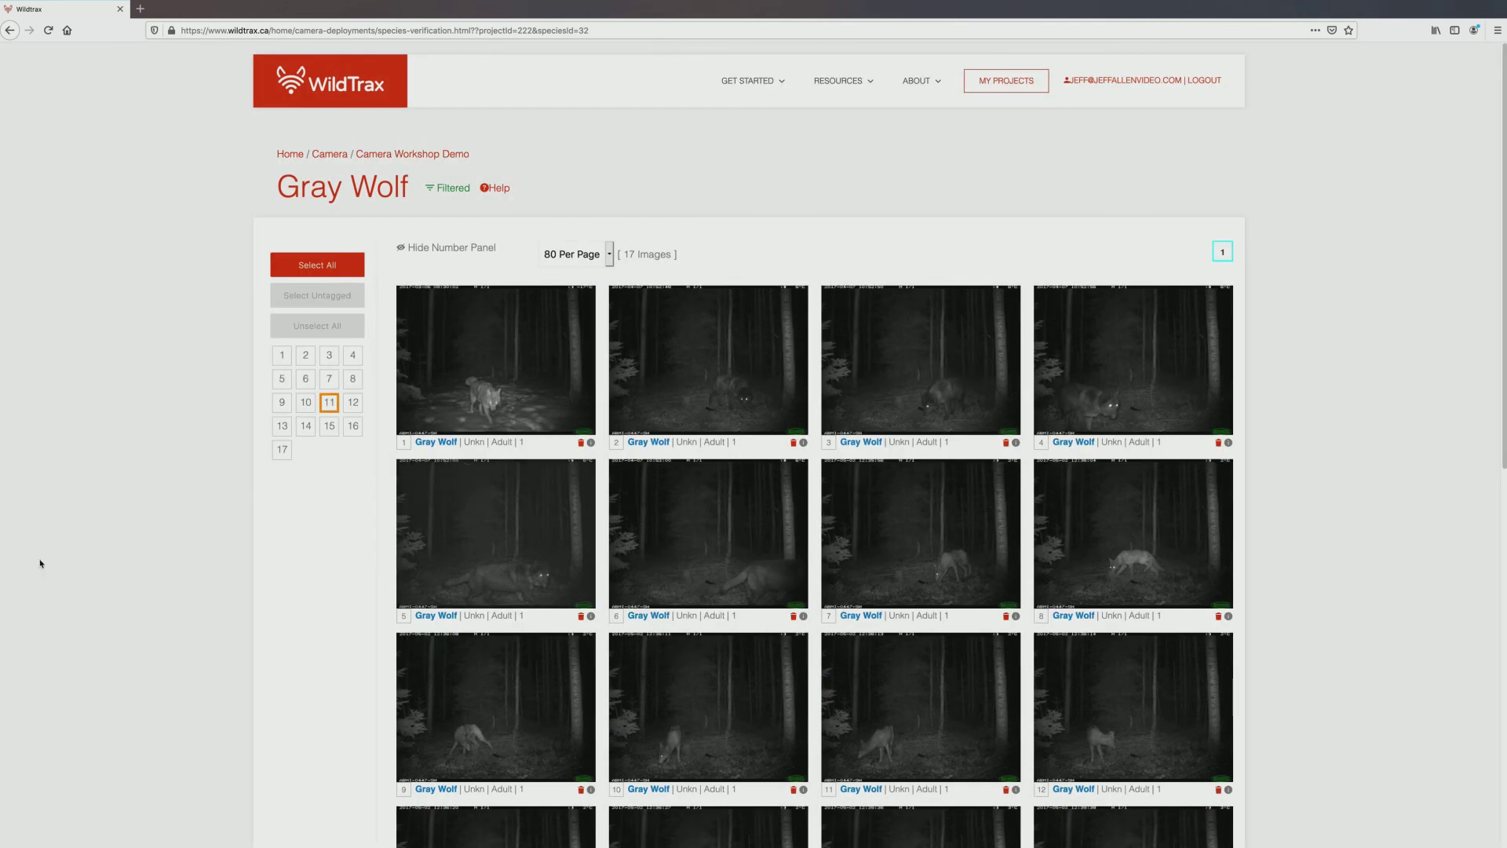
- Verify all 17 remaining Gray Wolf tags
scroll(318, 551, down, 1)
scroll(318, 551, down, 5)
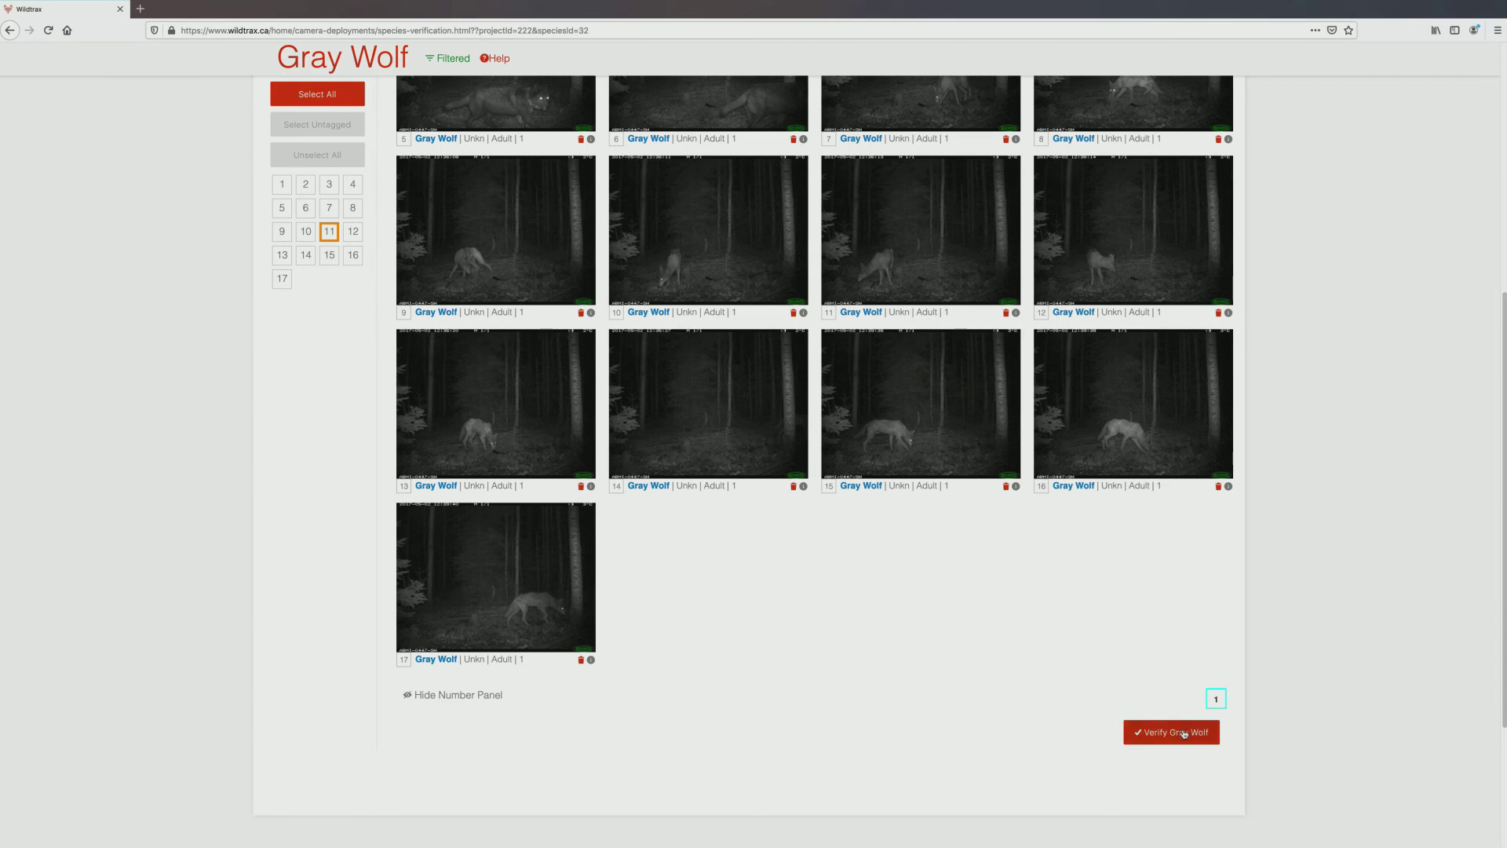
click(1185, 734)
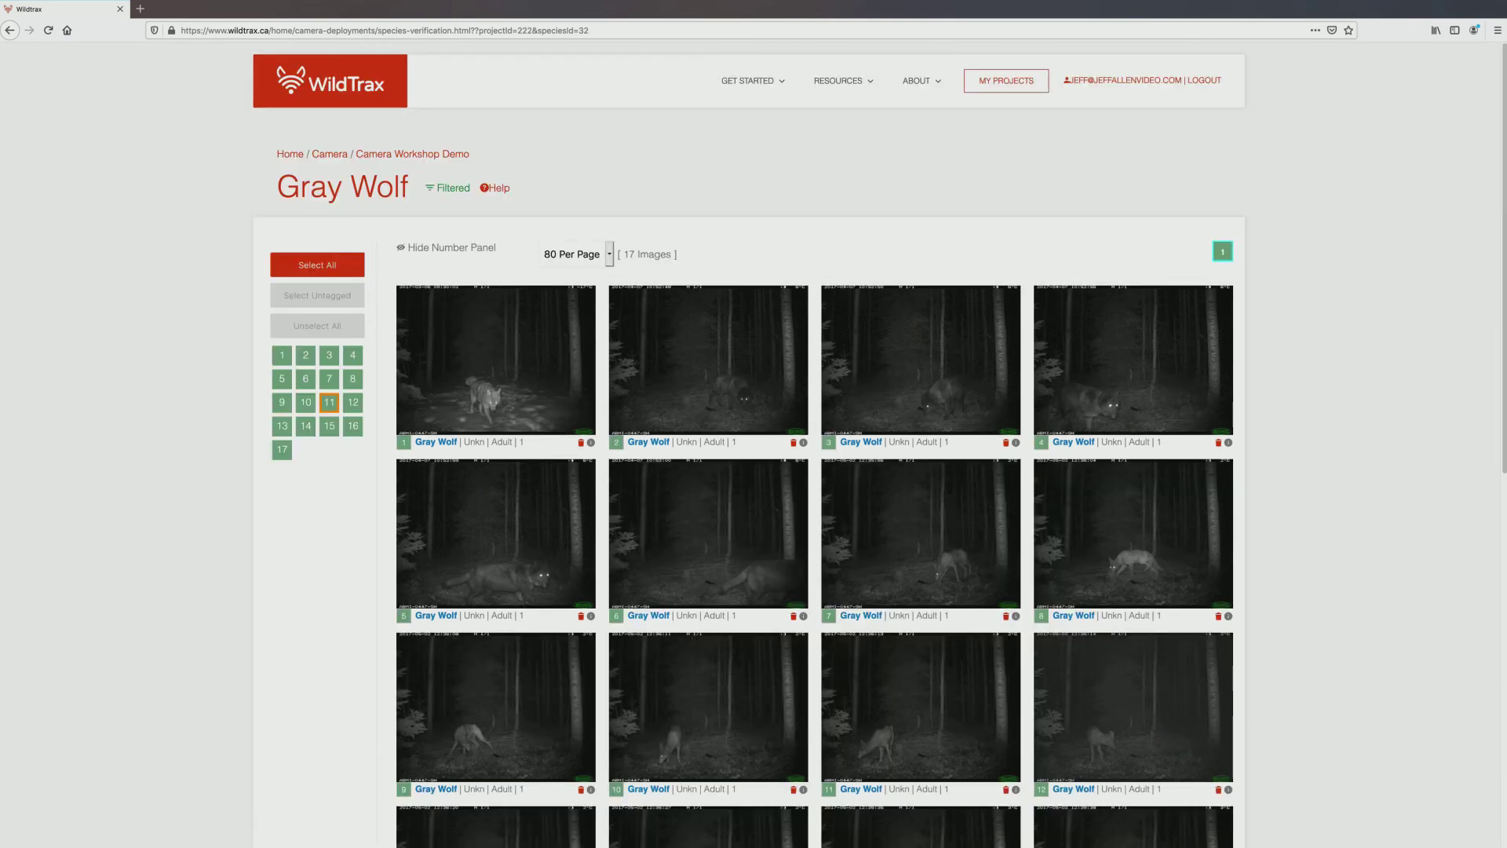